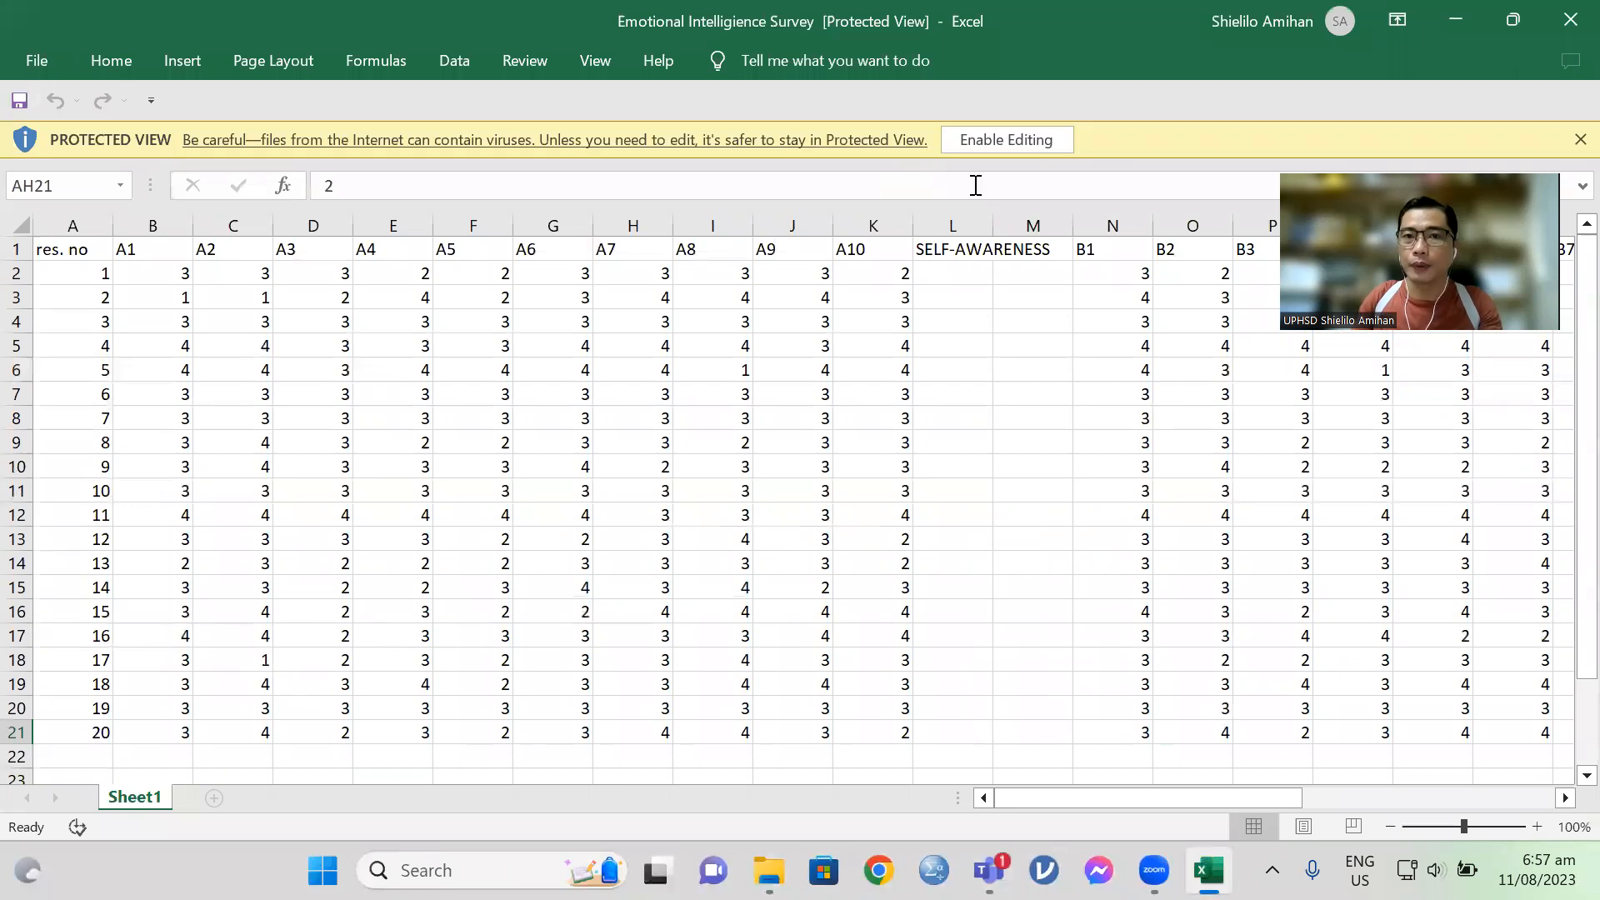
# Step: Enable editing for the protected Emotional Intelligience Survey workbook
pyautogui.click(1007, 139)
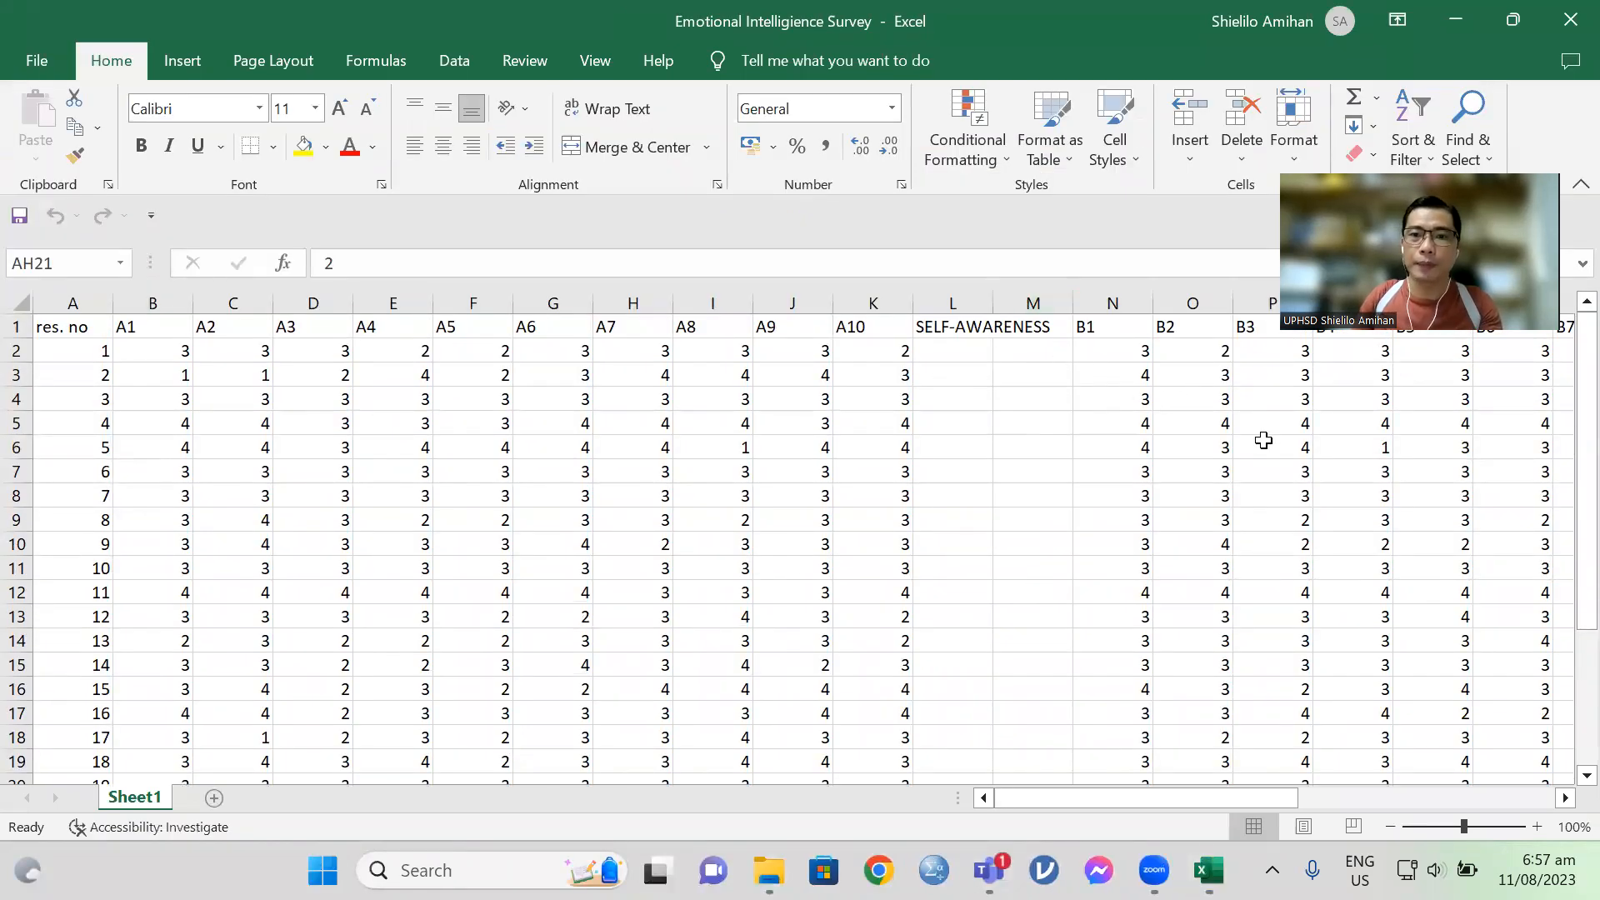
# Step: Examine the survey sheet's item columns for sections A, B and C and the SELF-AWARENESS heading
pyautogui.moveTo(1189, 800)
pyautogui.mouseDown()
pyautogui.moveTo(1474, 782)
pyautogui.moveTo(1202, 772)
pyautogui.mouseUp()
pyautogui.scroll(-1, 645, 460)
pyautogui.scroll(-3, 645, 460)
pyautogui.scroll(1, 599, 503)
pyautogui.scroll(2, 916, 567)
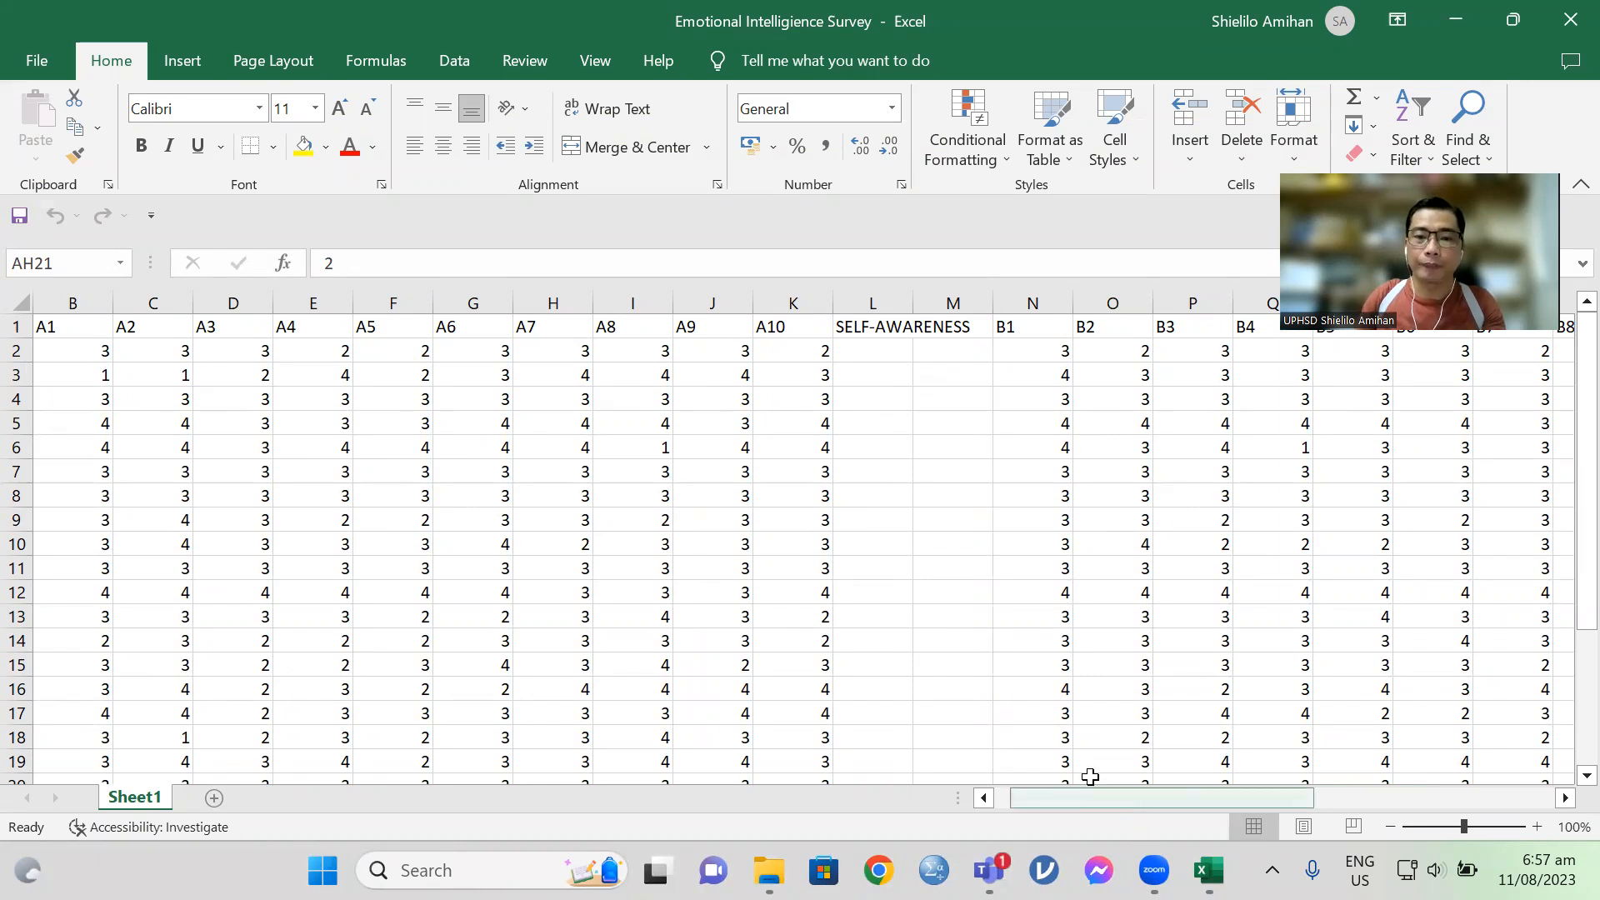
pyautogui.moveTo(1111, 789); pyautogui.dragTo(1013, 788)
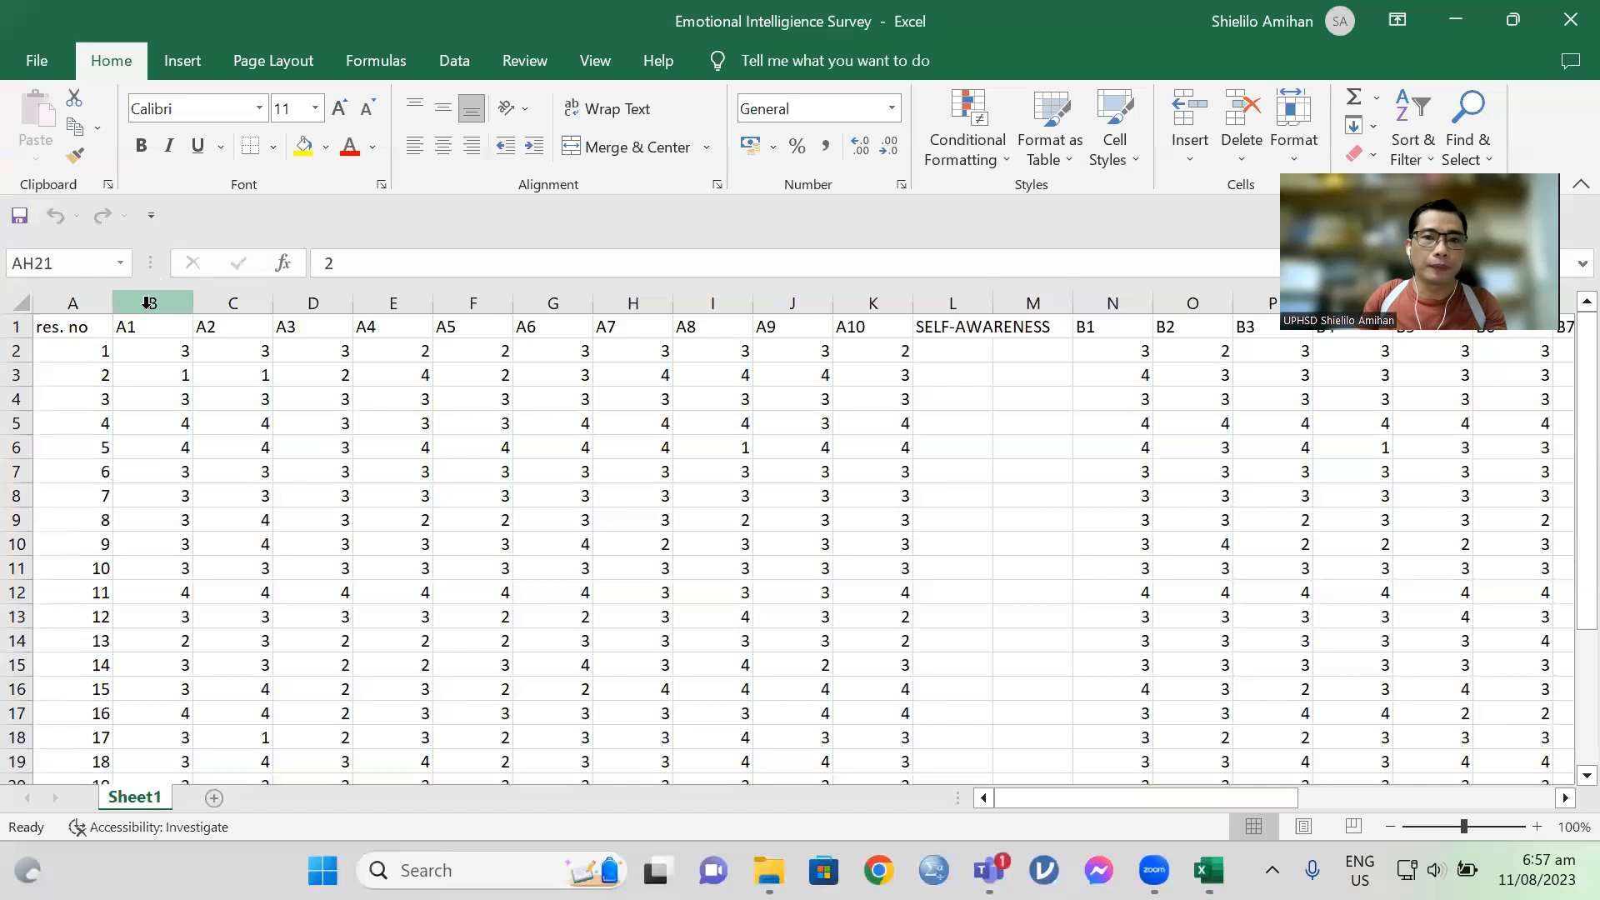
pyautogui.moveTo(1112, 797); pyautogui.dragTo(1413, 754)
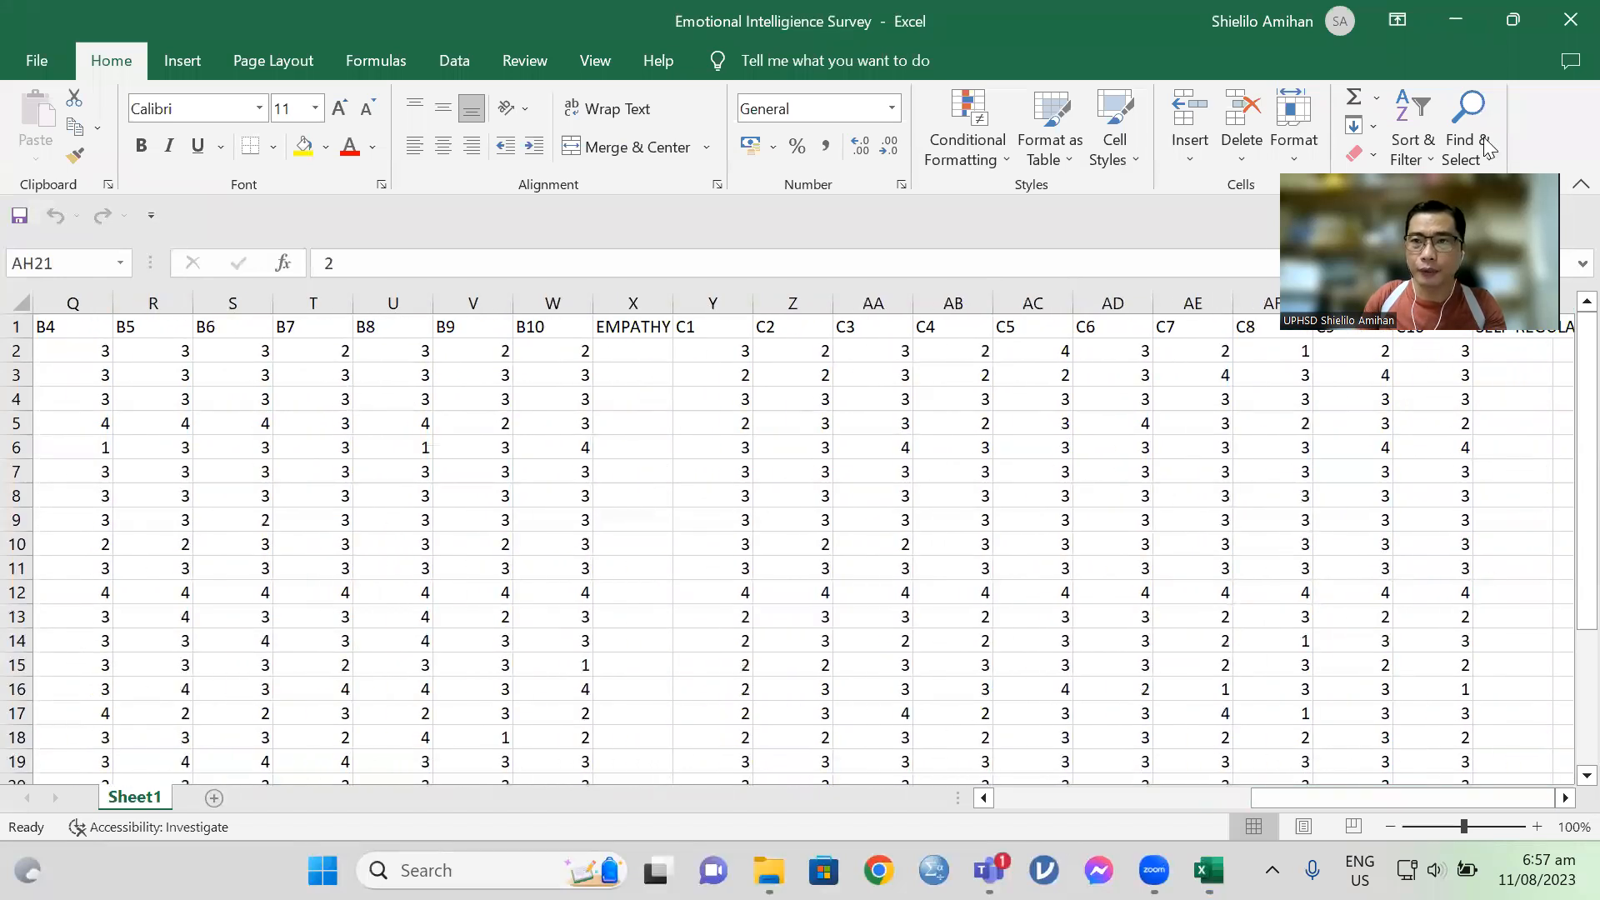
pyautogui.moveTo(1290, 798); pyautogui.dragTo(1035, 802)
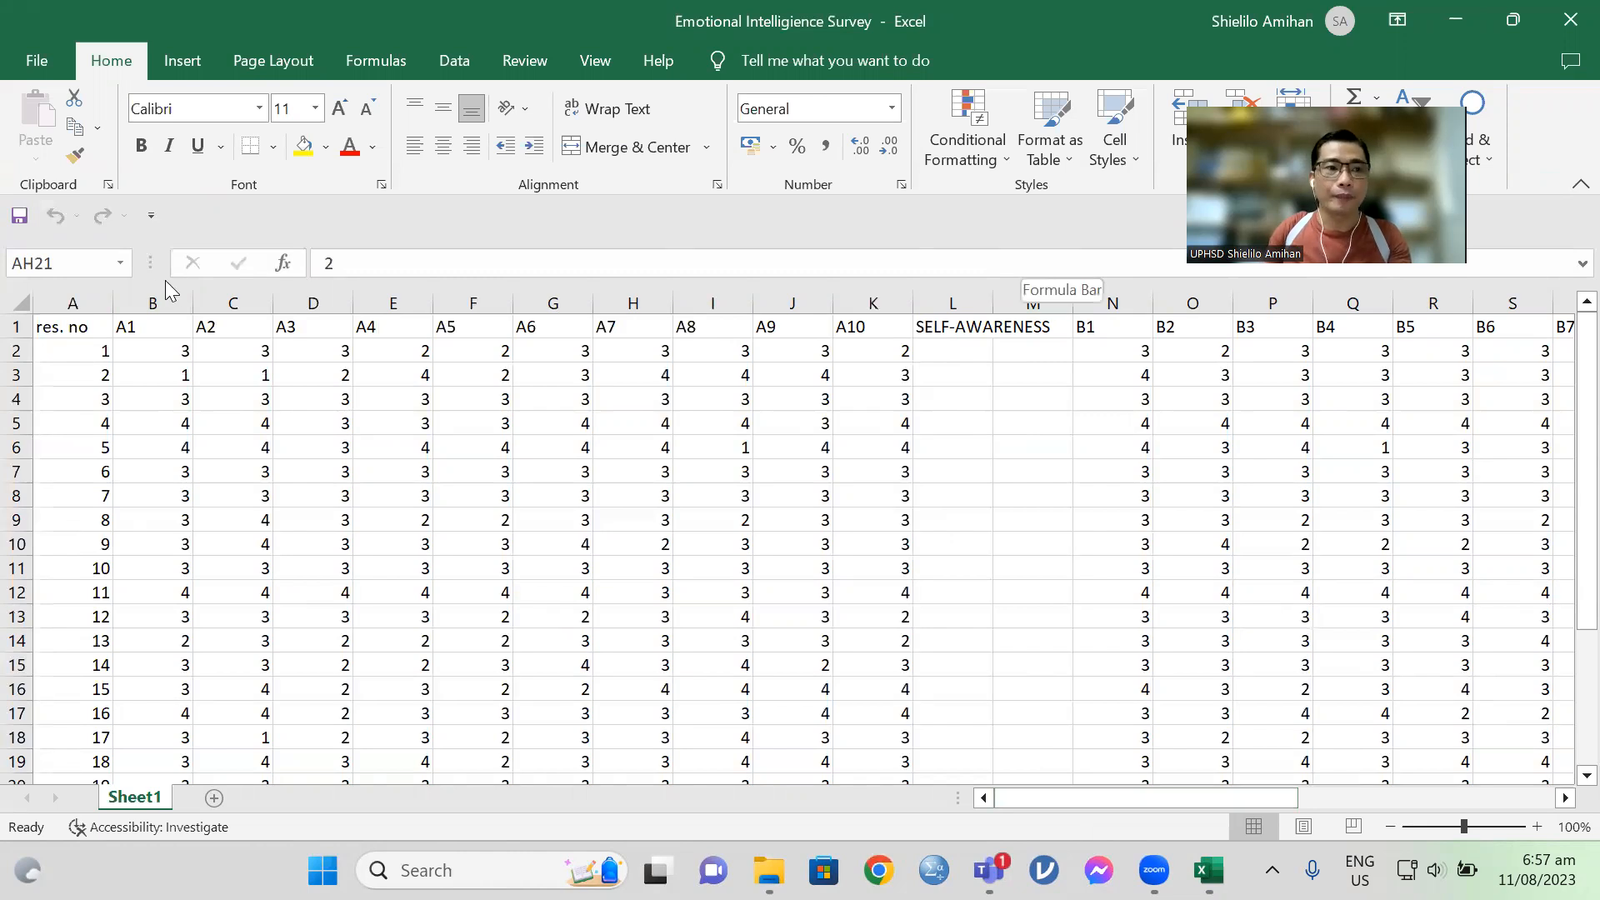
pyautogui.moveTo(133, 302); pyautogui.dragTo(860, 302)
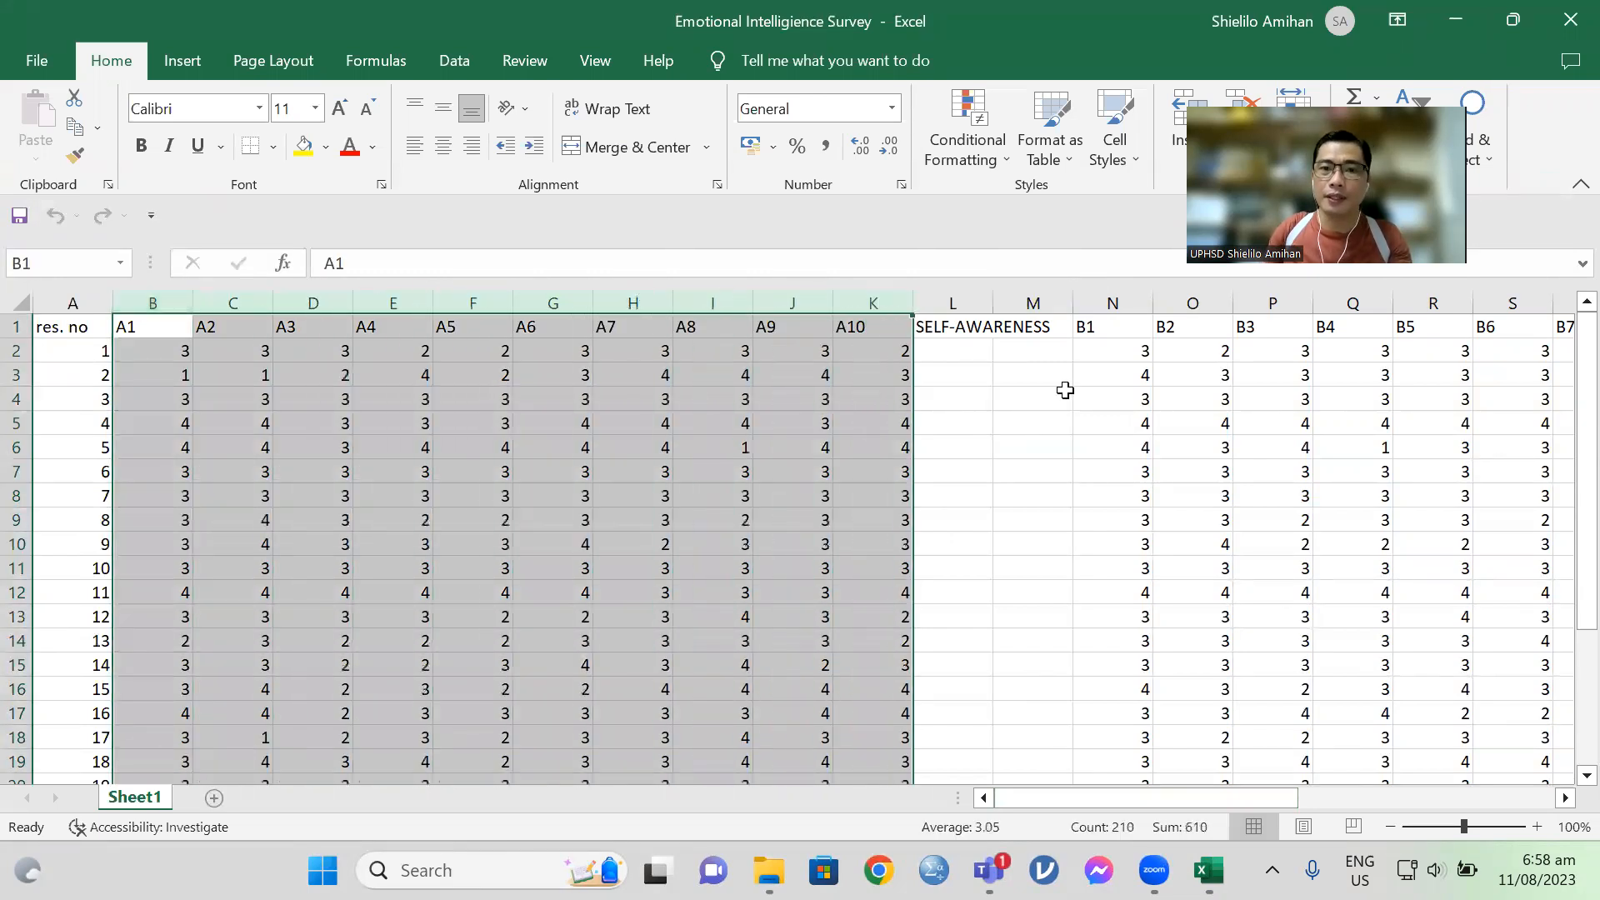
pyautogui.click(978, 321)
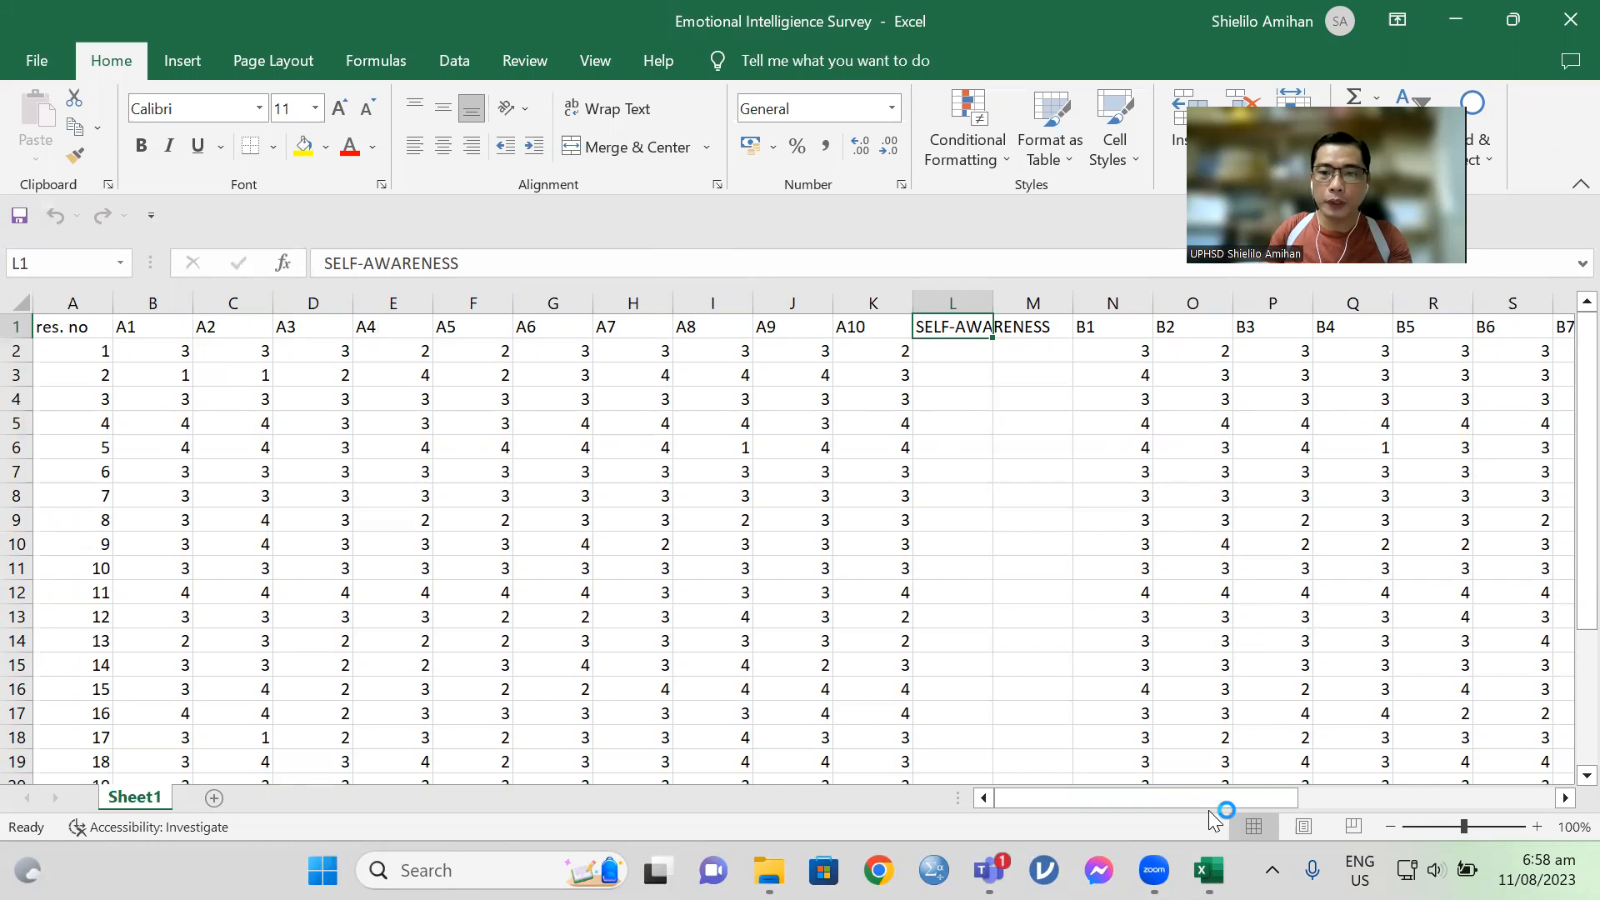
# Step: Delete the rows from 22 downward, below the responses, including the rating legend from STRONGLY DISAGREE to STRONGLY AGREE
pyautogui.scroll(-3, 1013, 542)
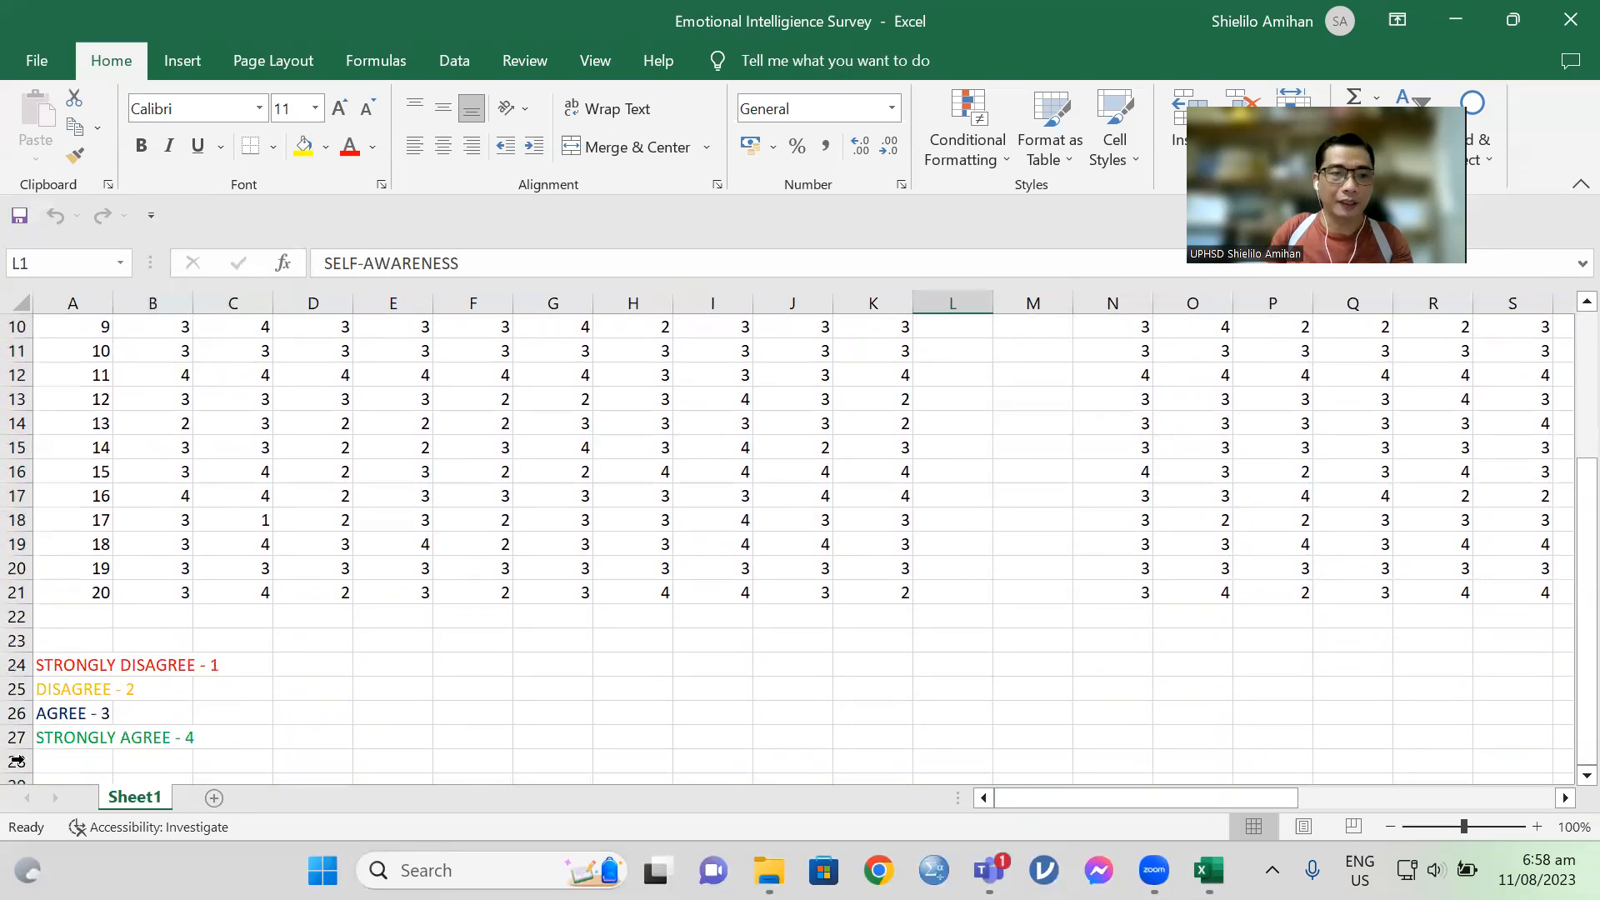
pyautogui.moveTo(17, 617); pyautogui.dragTo(59, 768)
pyautogui.rightClick(180, 696)
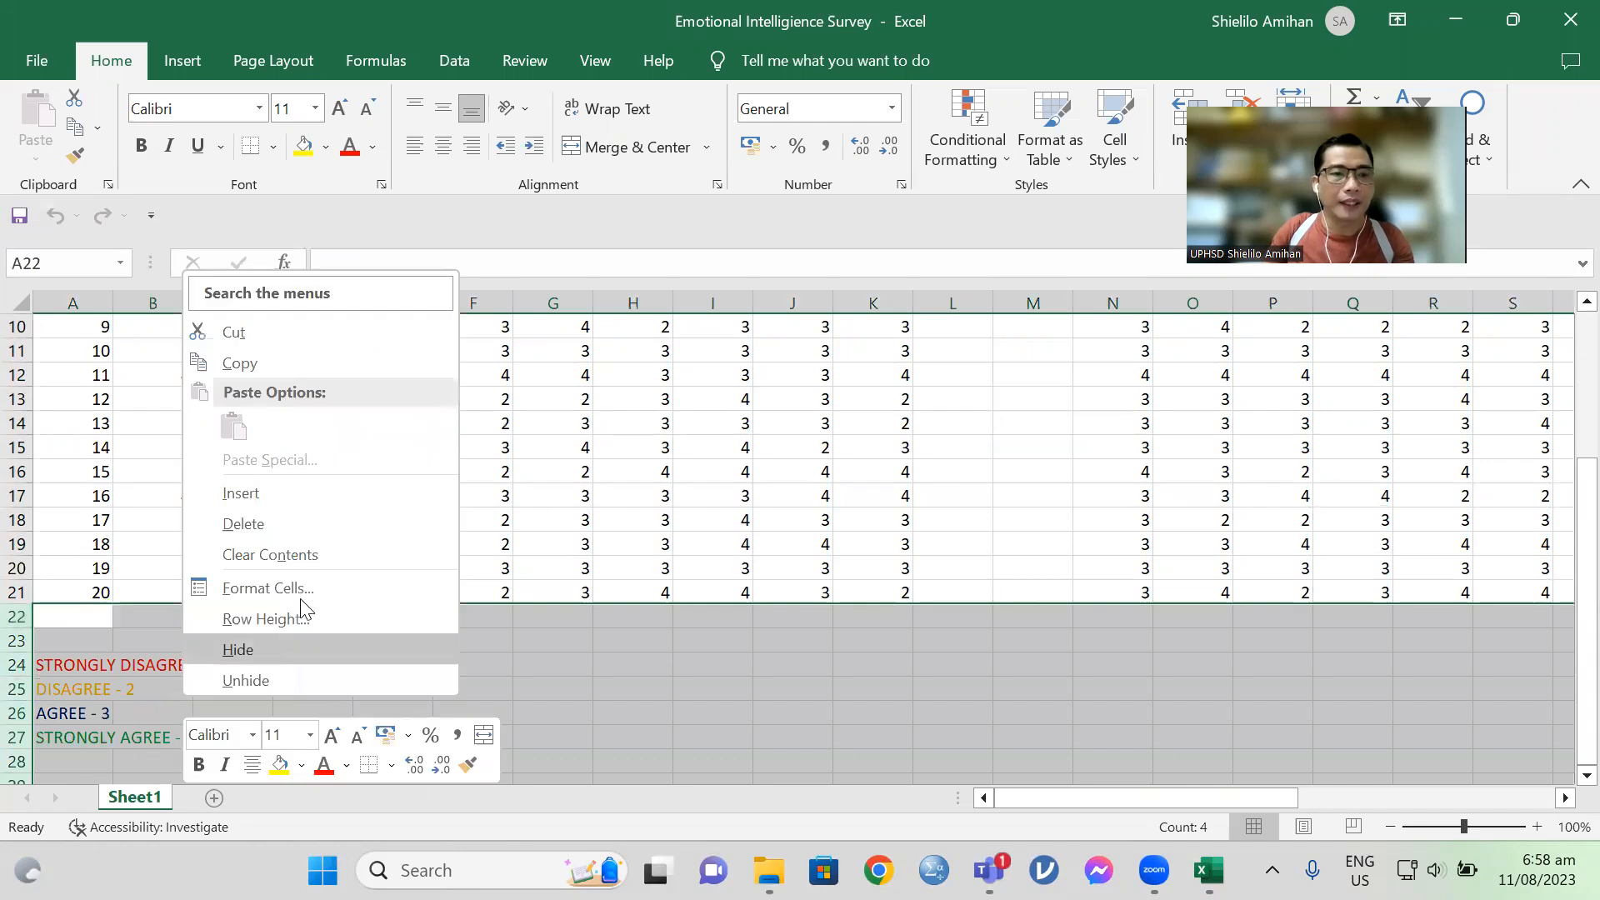
pyautogui.click(263, 526)
pyautogui.scroll(3, 1005, 624)
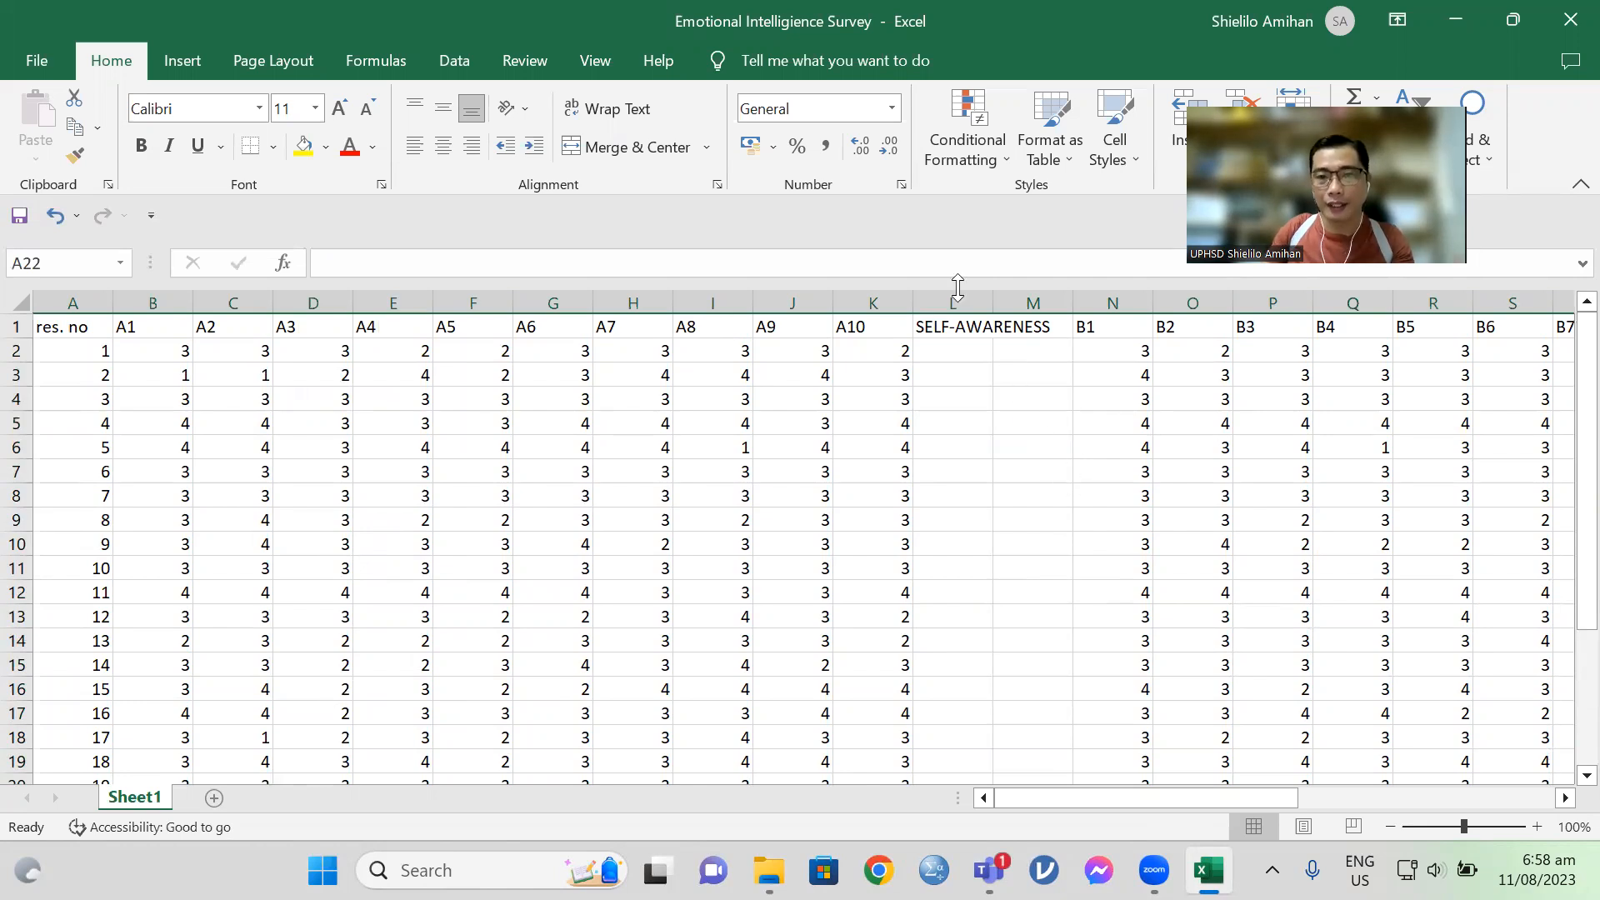
# Step: Delete columns L and M, which hold the SELF-AWARENESS heading between items A10 and B1
pyautogui.moveTo(960, 291); pyautogui.dragTo(1048, 313)
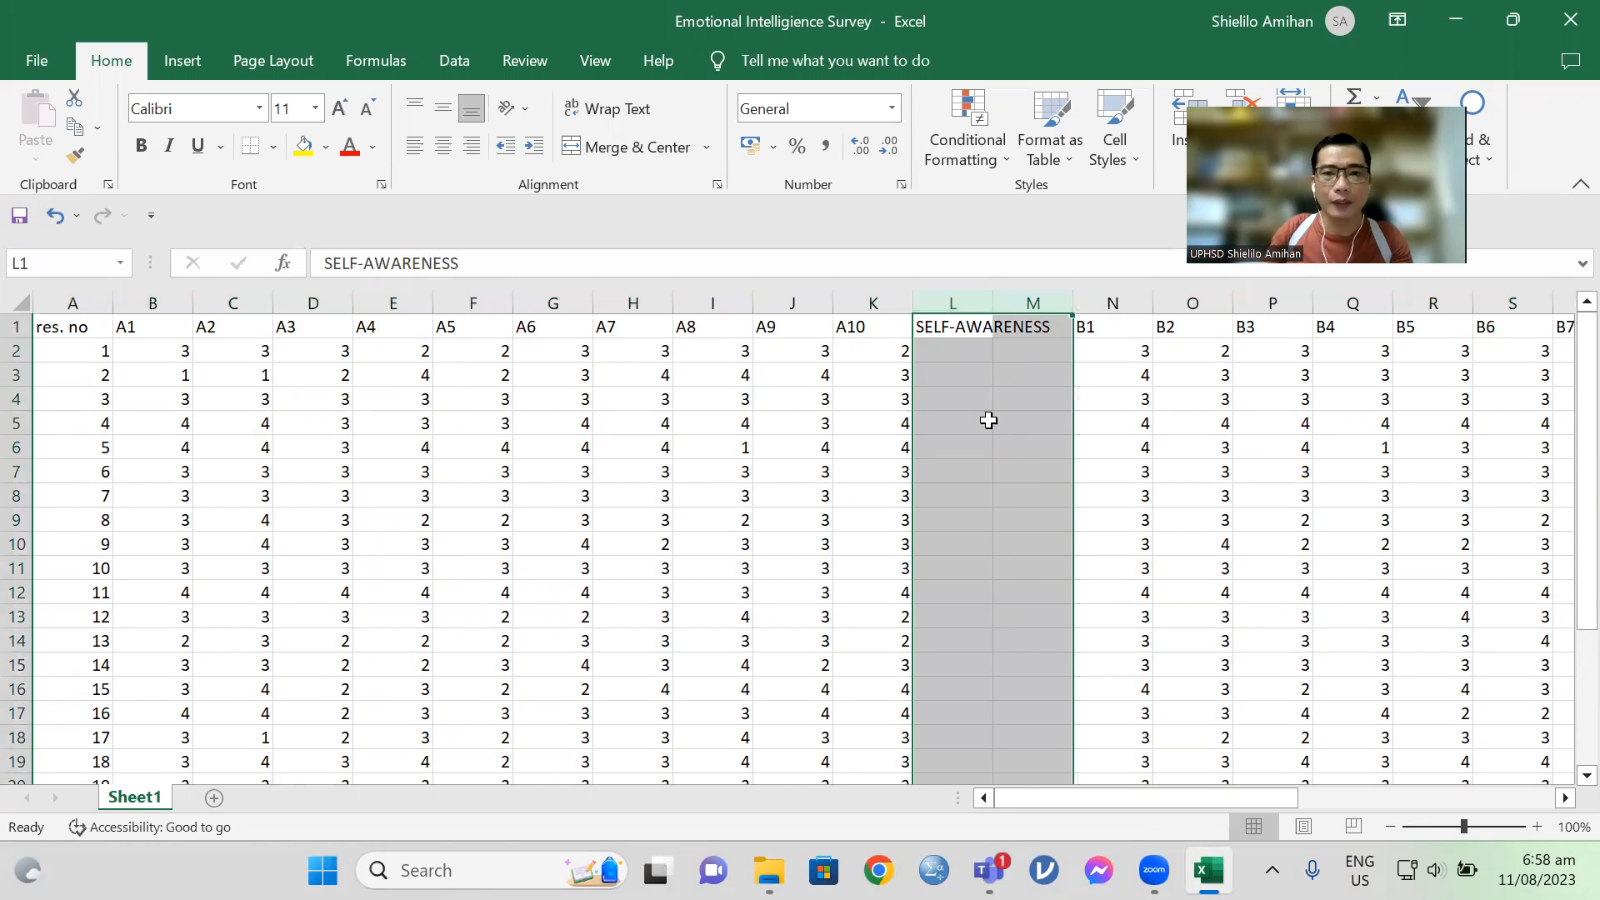
pyautogui.click(988, 420)
pyautogui.click(949, 324)
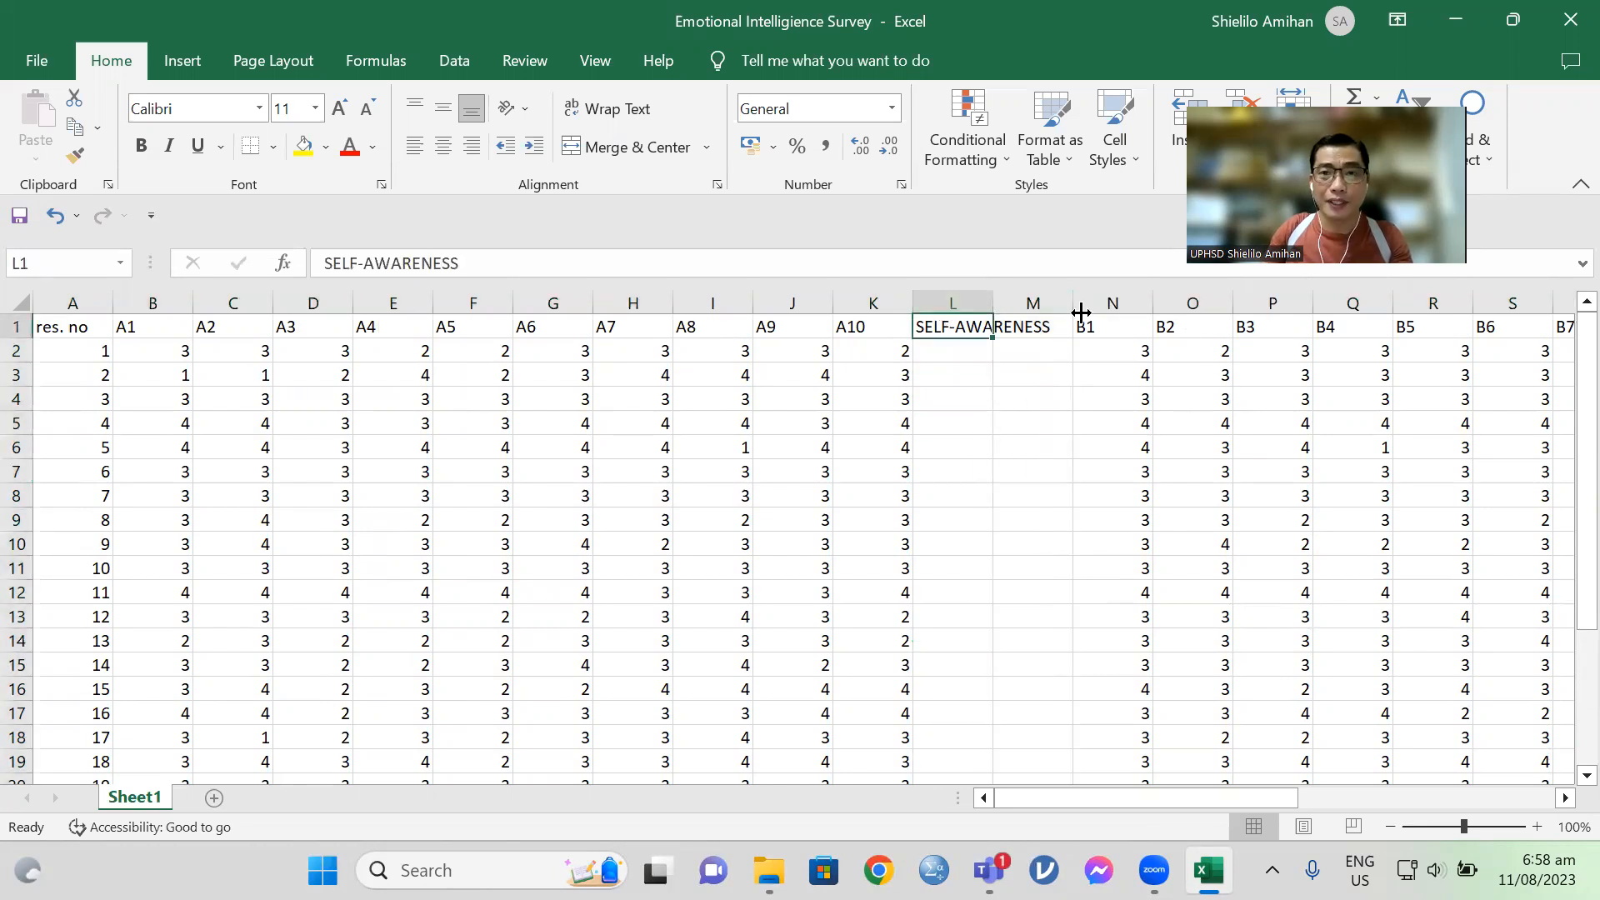
pyautogui.click(1041, 330)
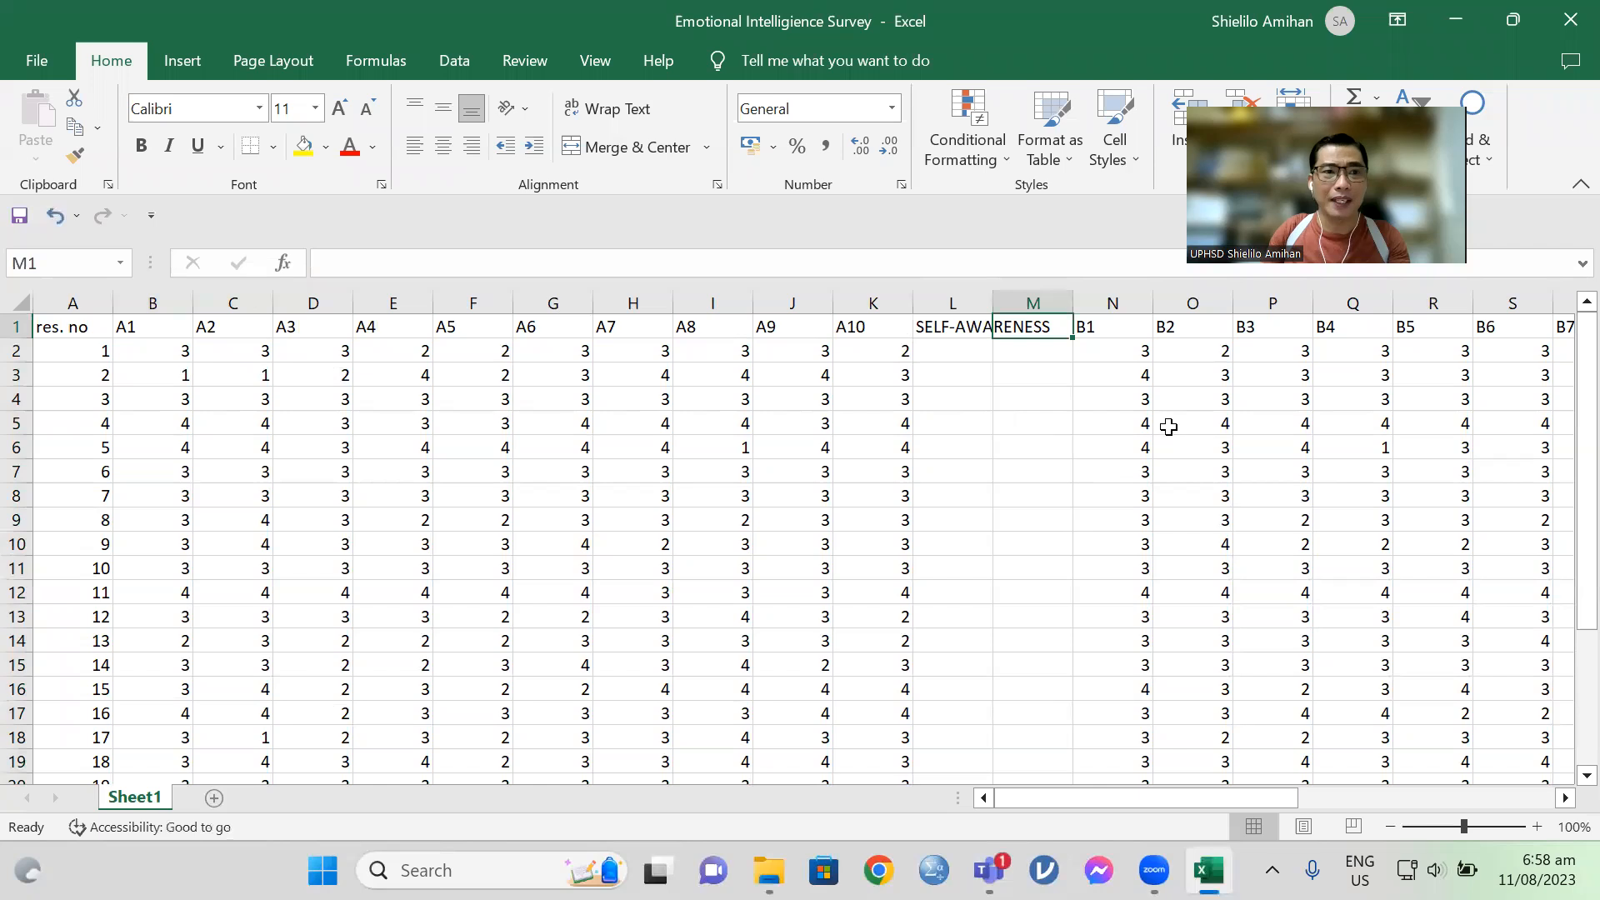
pyautogui.moveTo(971, 303); pyautogui.dragTo(1036, 300)
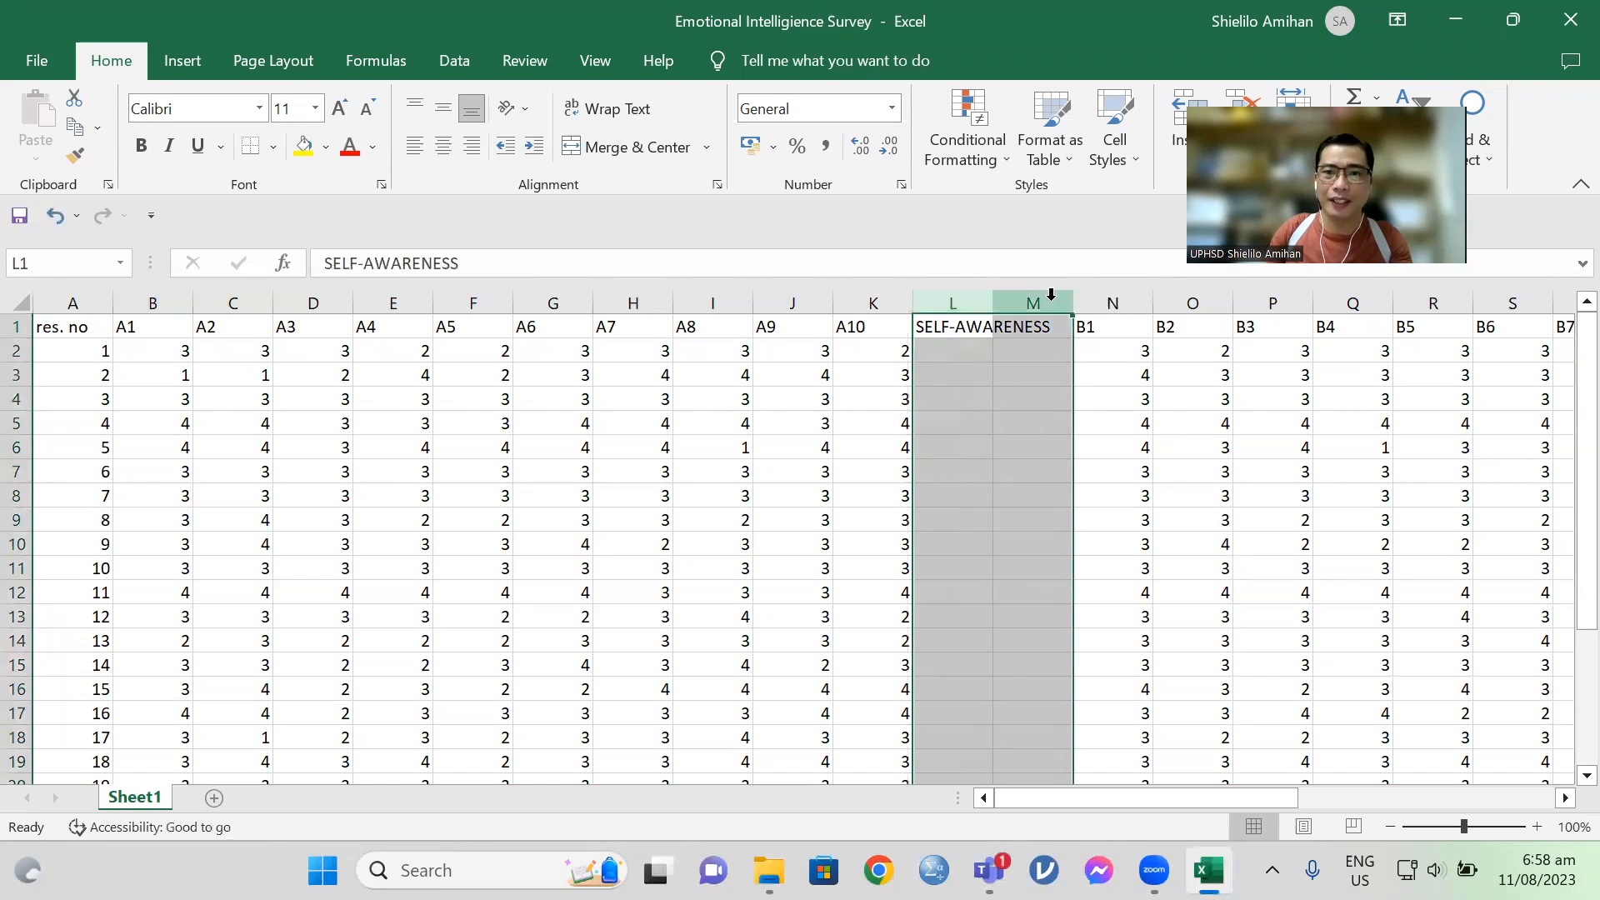
pyautogui.rightClick(1046, 291)
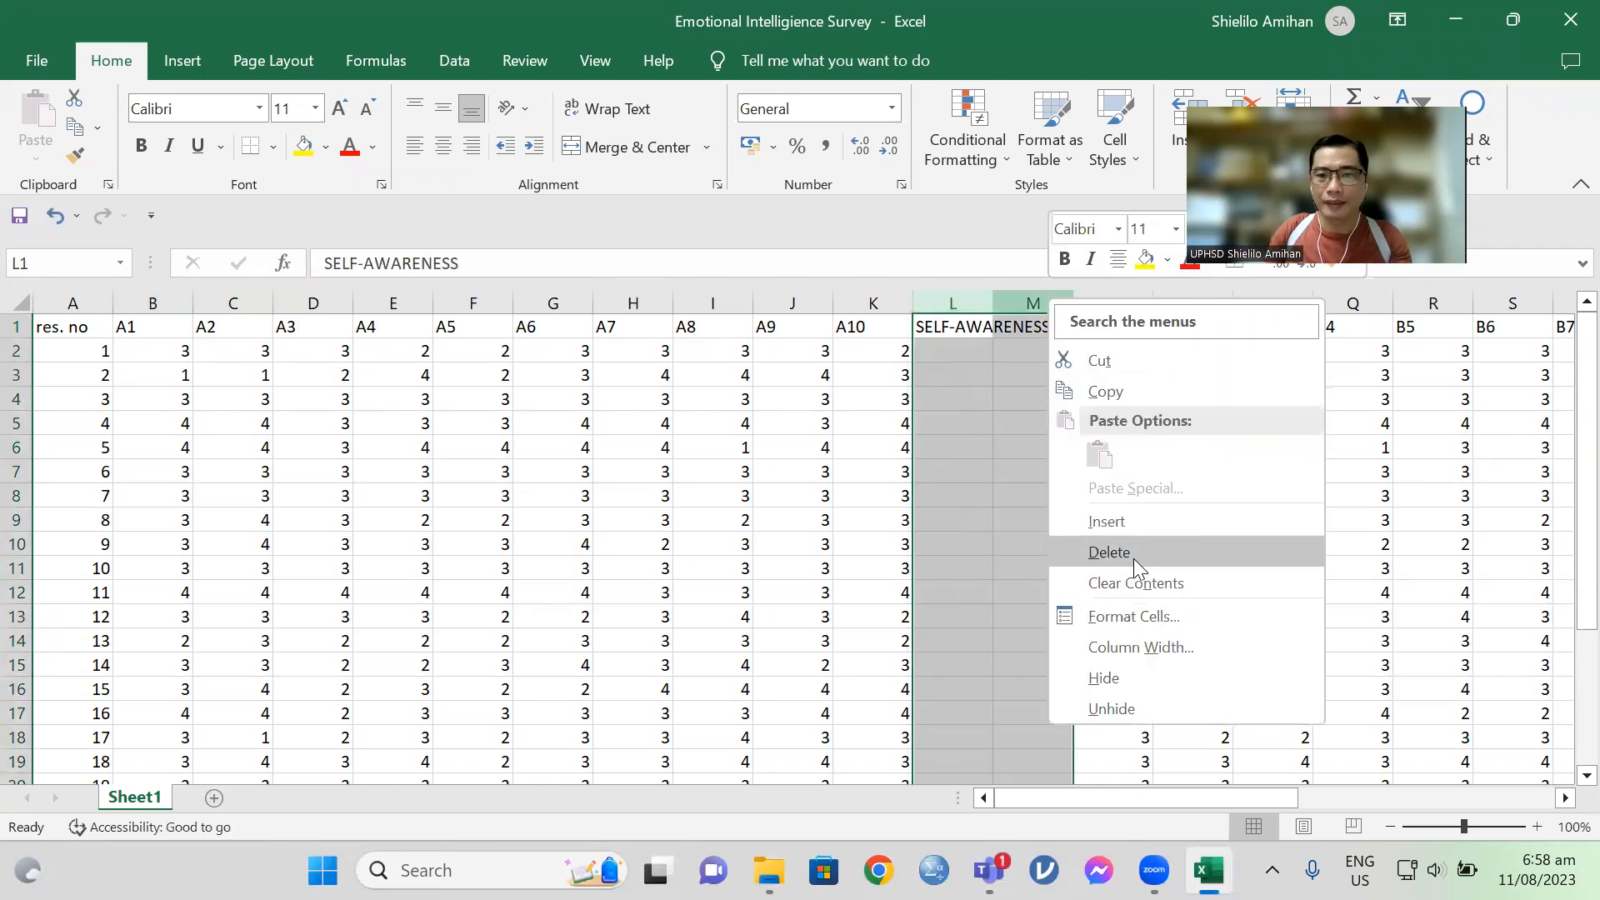
pyautogui.click(1133, 556)
# Step: Delete the EMPATHY column V together with the adjacent column W after item B10
pyautogui.moveTo(1176, 805); pyautogui.dragTo(1297, 797)
pyautogui.moveTo(1113, 302); pyautogui.dragTo(1192, 303)
pyautogui.rightClick(1139, 309)
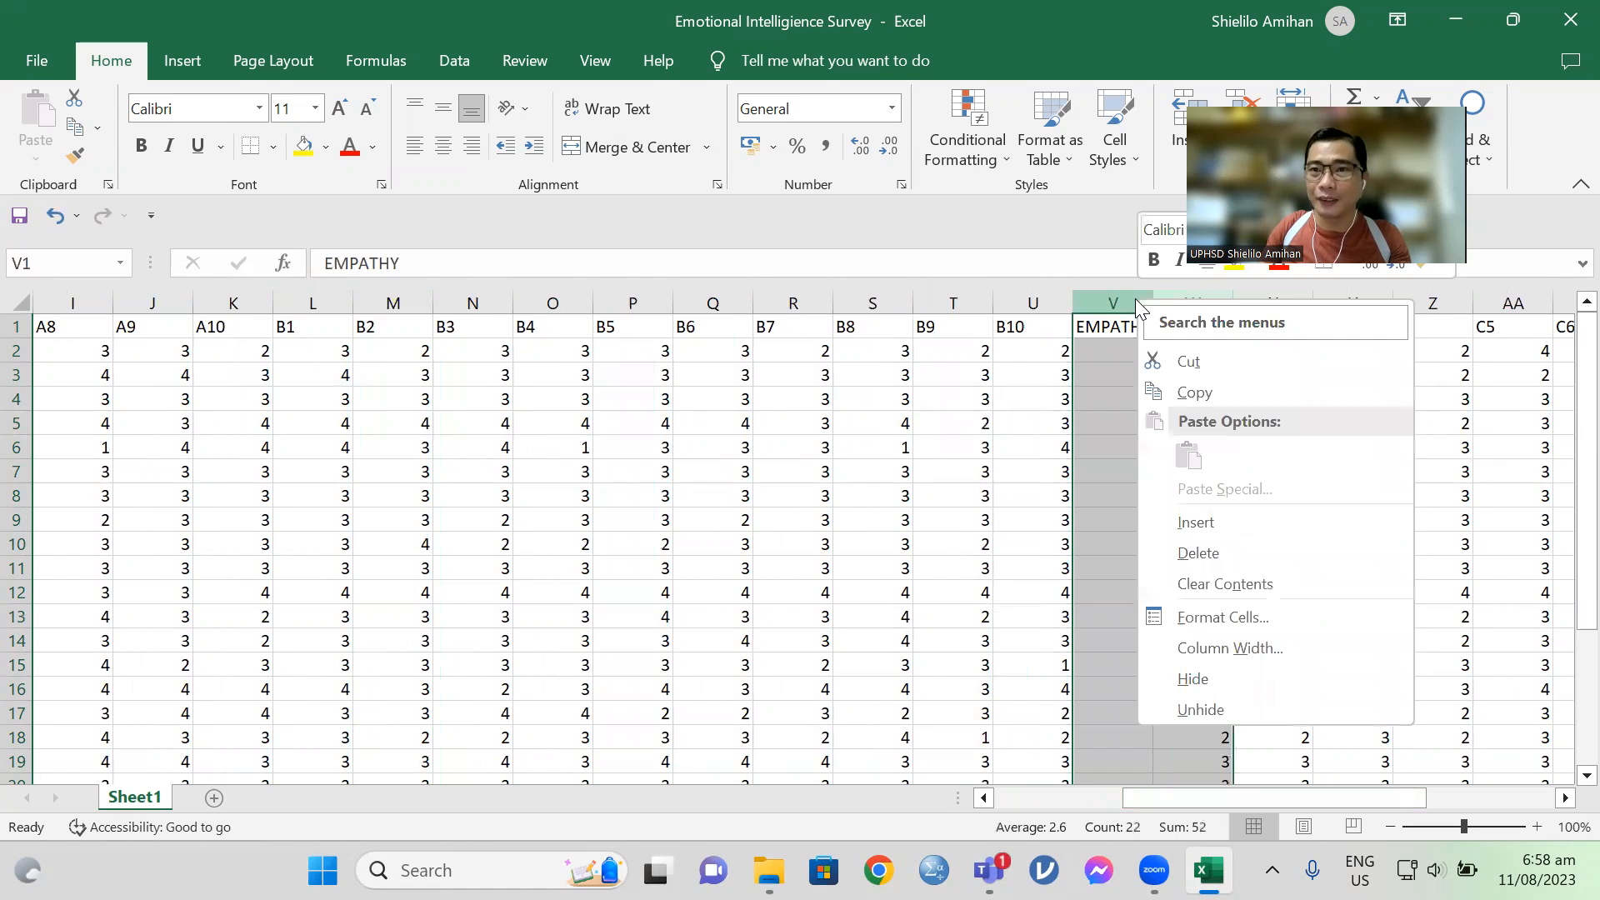
pyautogui.click(1217, 558)
# Step: Delete the SELF-REGULATION column AE after item C10 and save the workbook
pyautogui.moveTo(1250, 795); pyautogui.dragTo(1377, 795)
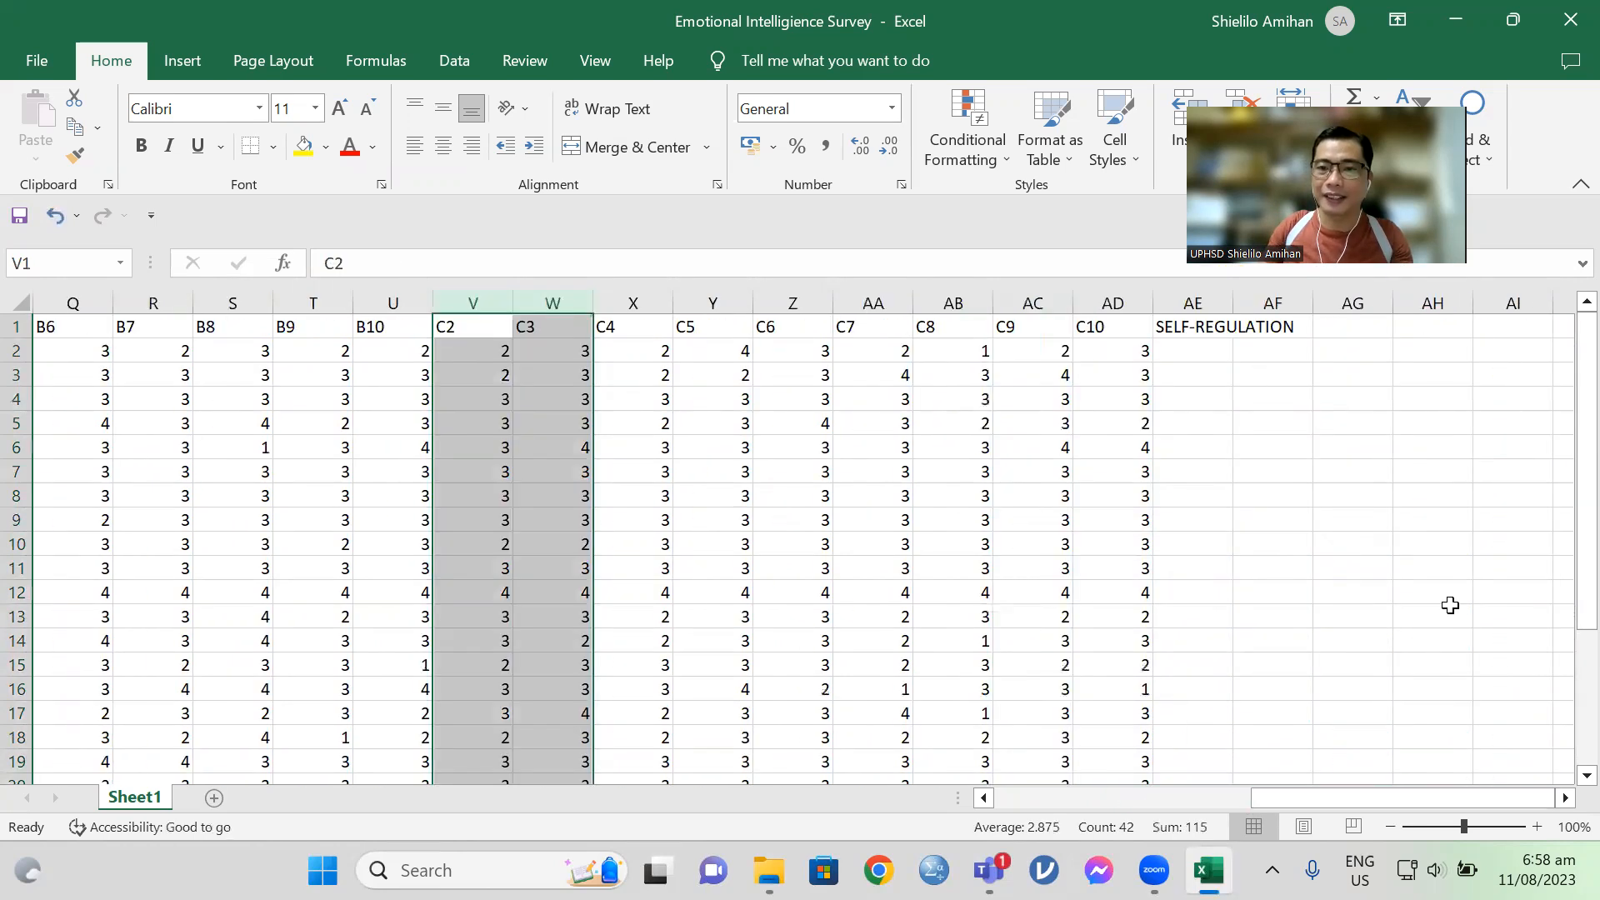
pyautogui.rightClick(1184, 298)
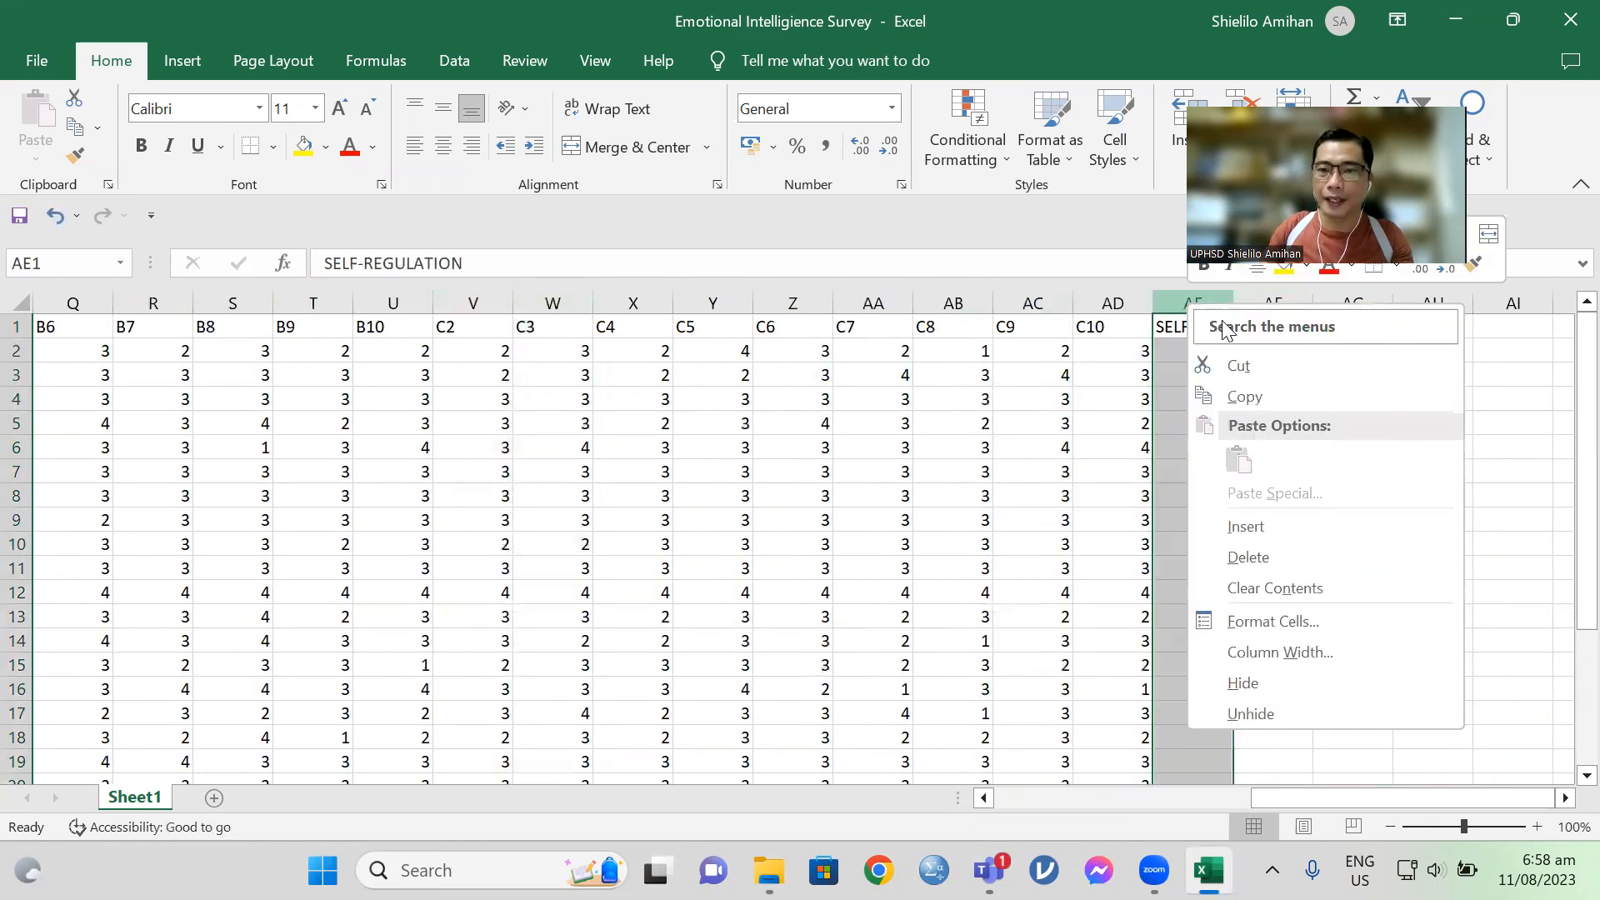
pyautogui.click(1279, 550)
pyautogui.click(1459, 554)
pyautogui.moveTo(1362, 796); pyautogui.dragTo(1059, 797)
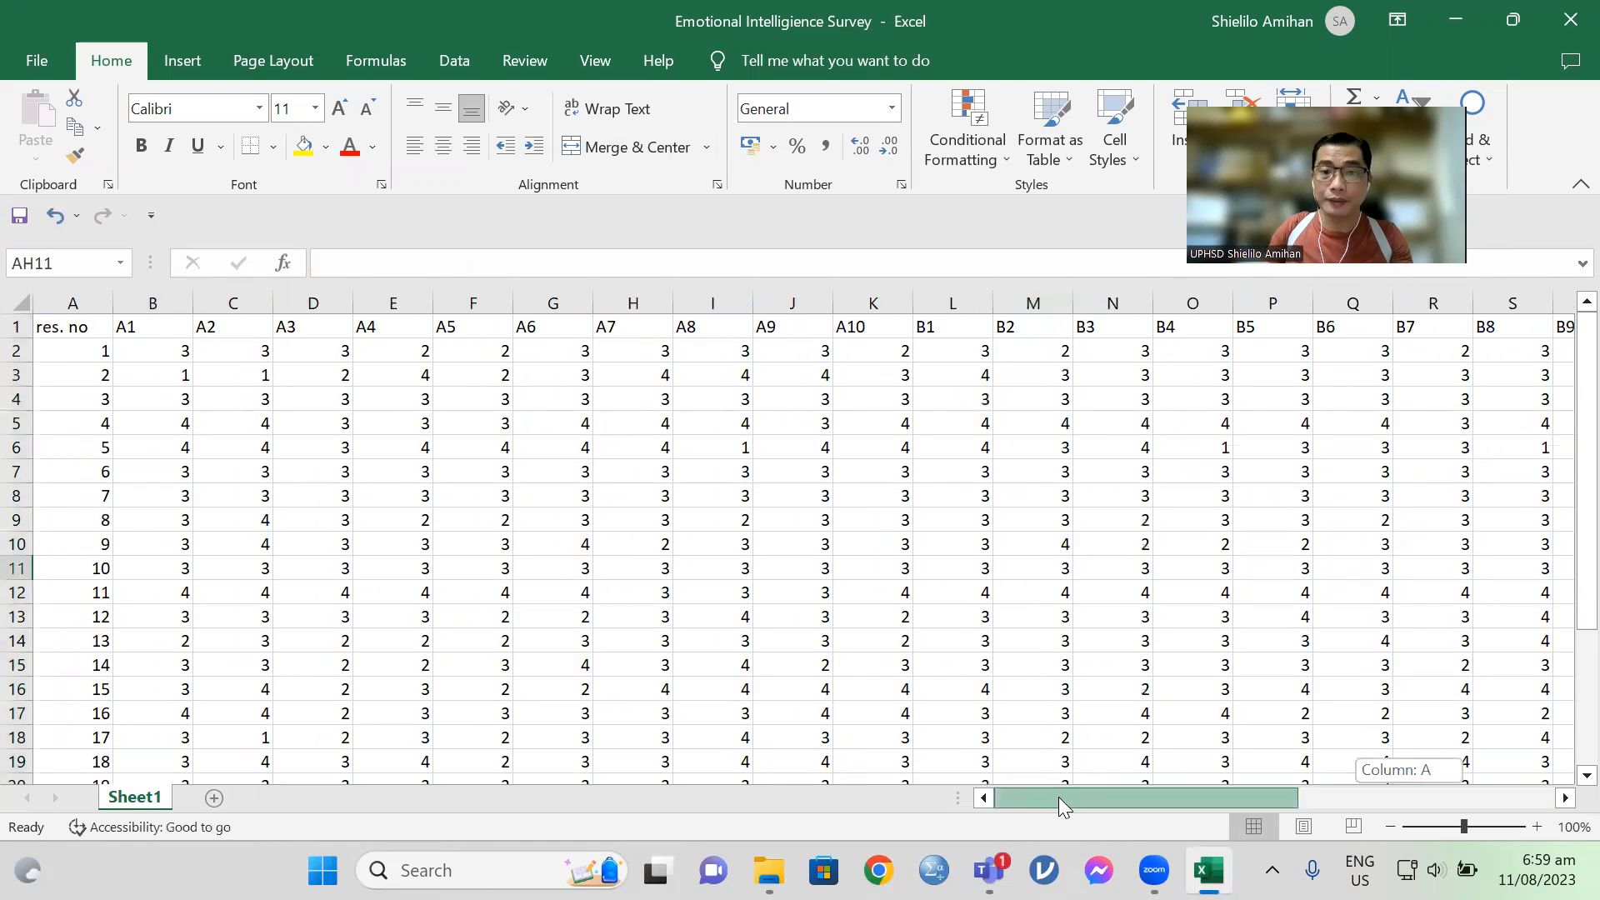
pyautogui.click(20, 218)
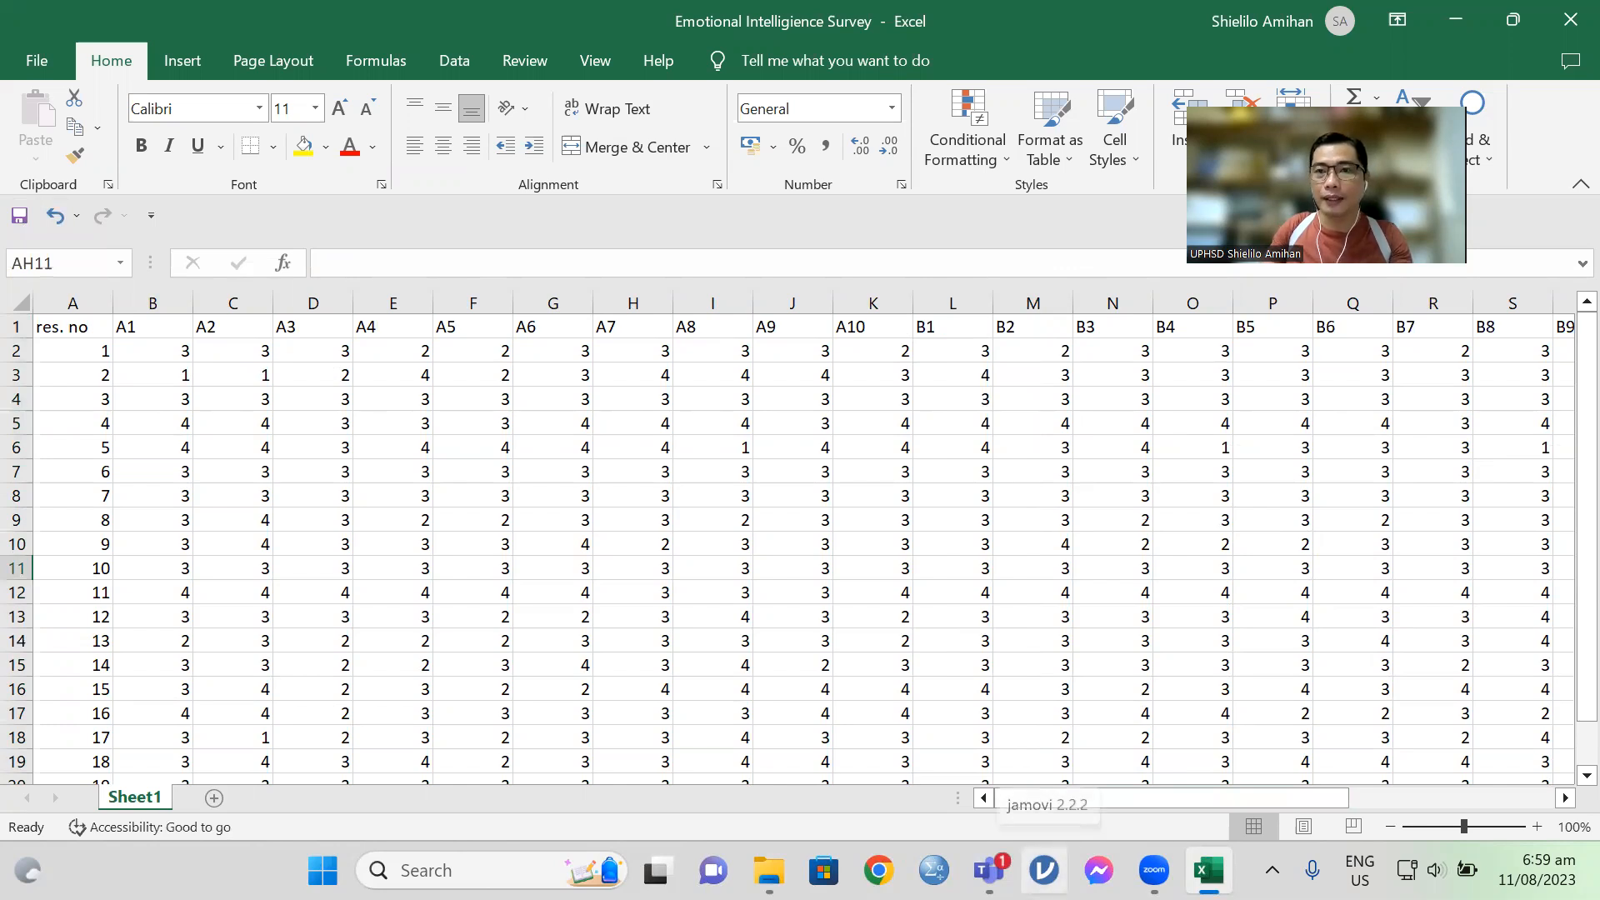
# Step: Launch jamovi and dismiss the Norton backup notification
pyautogui.click(1043, 871)
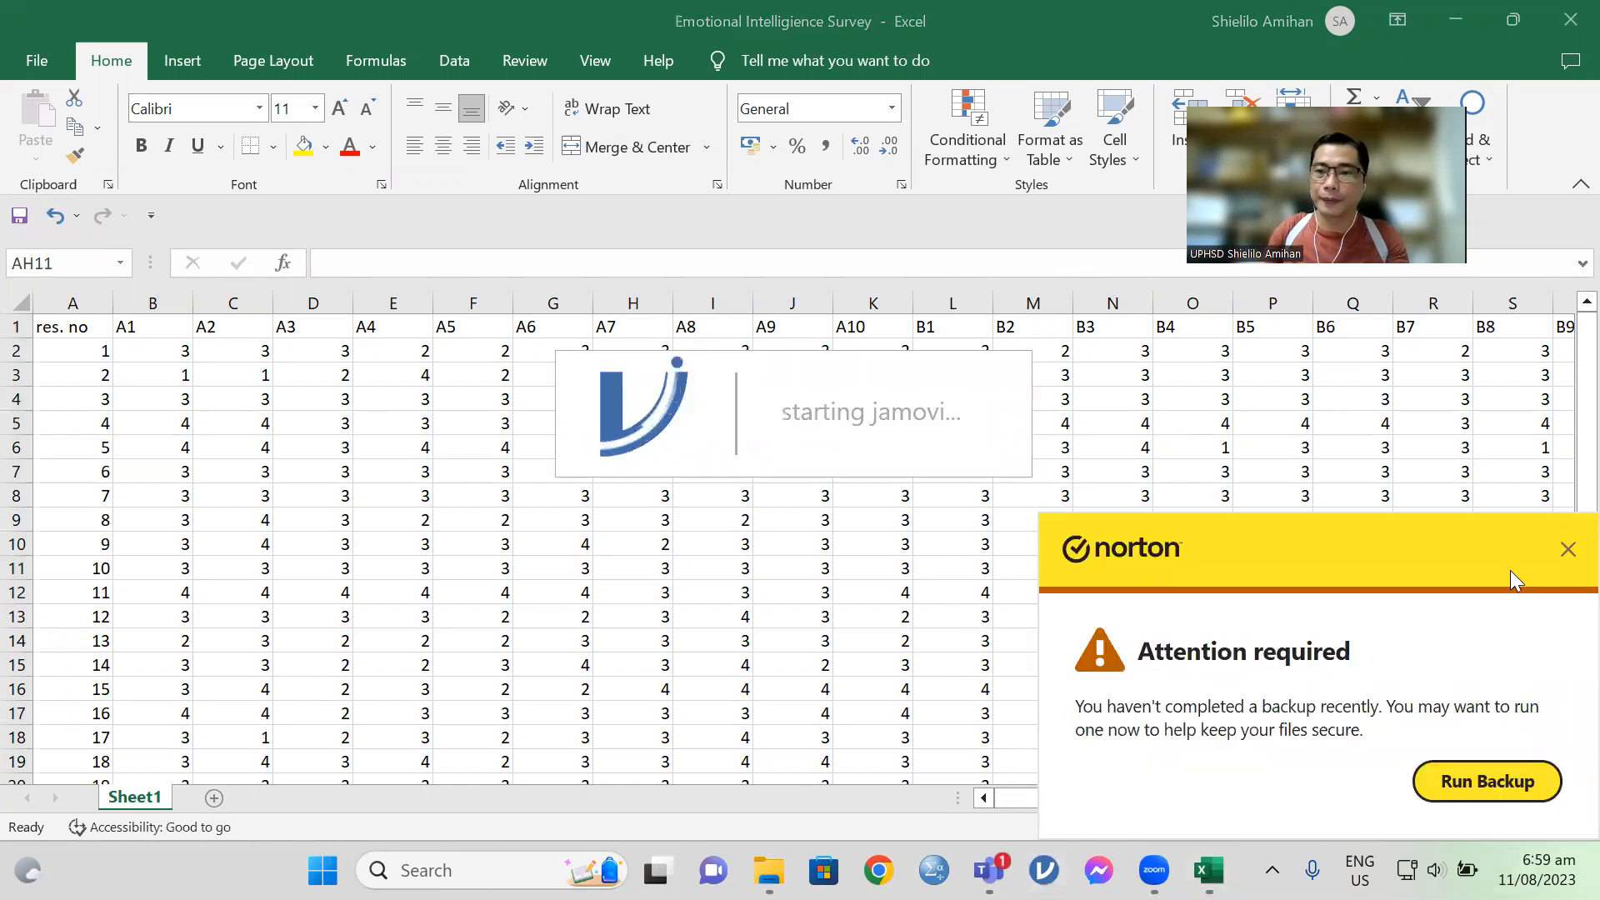
pyautogui.click(1566, 550)
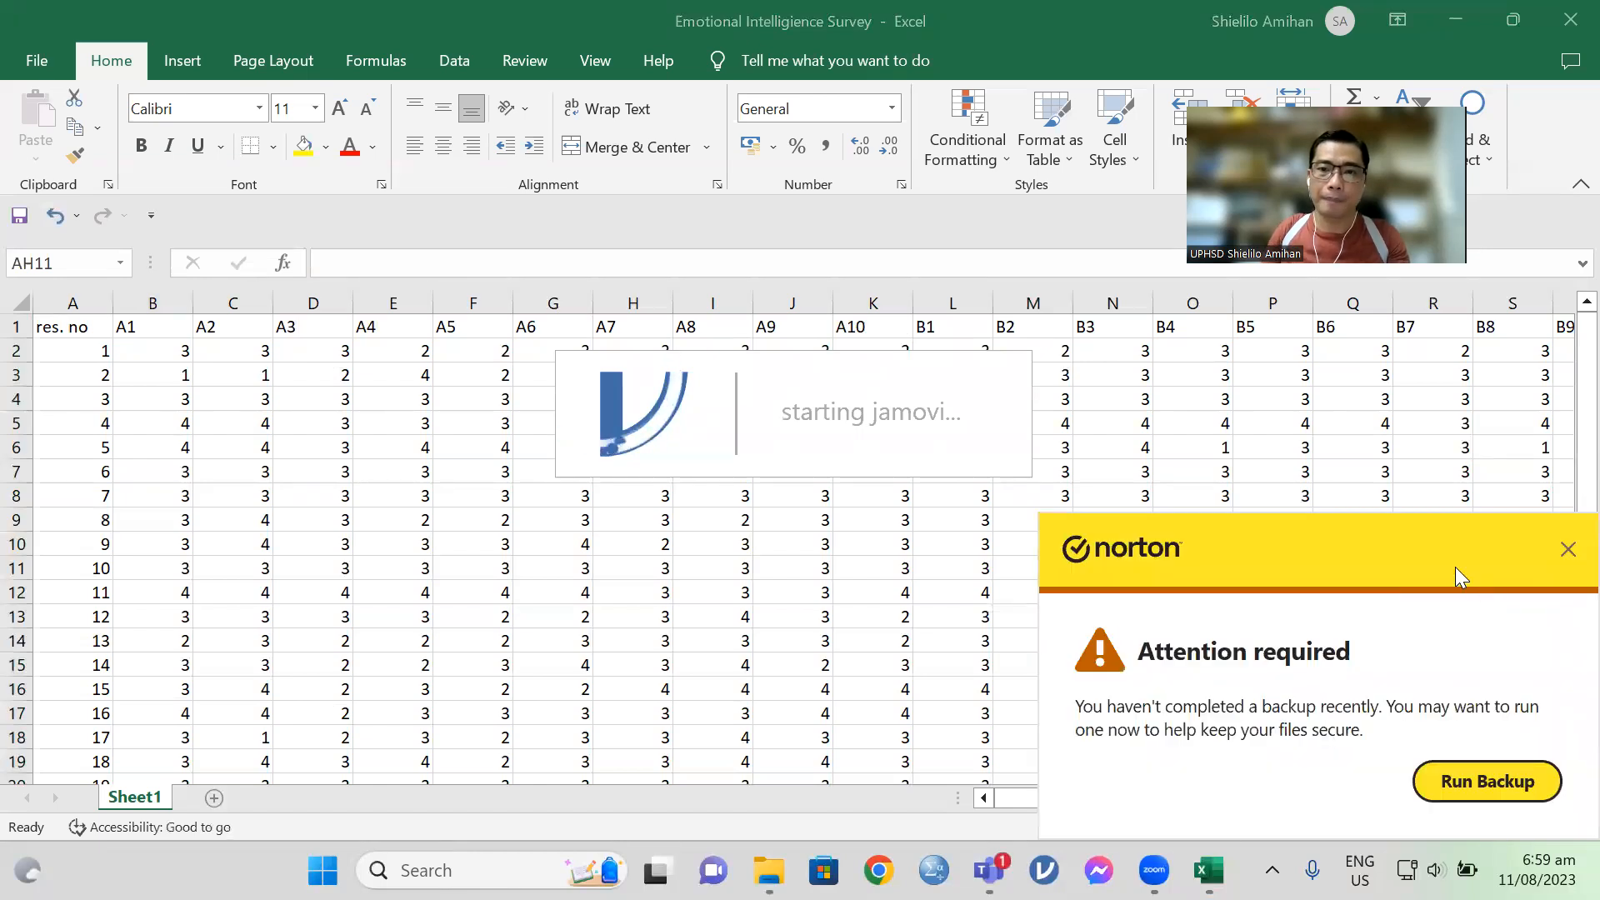
pyautogui.moveTo(1568, 579)
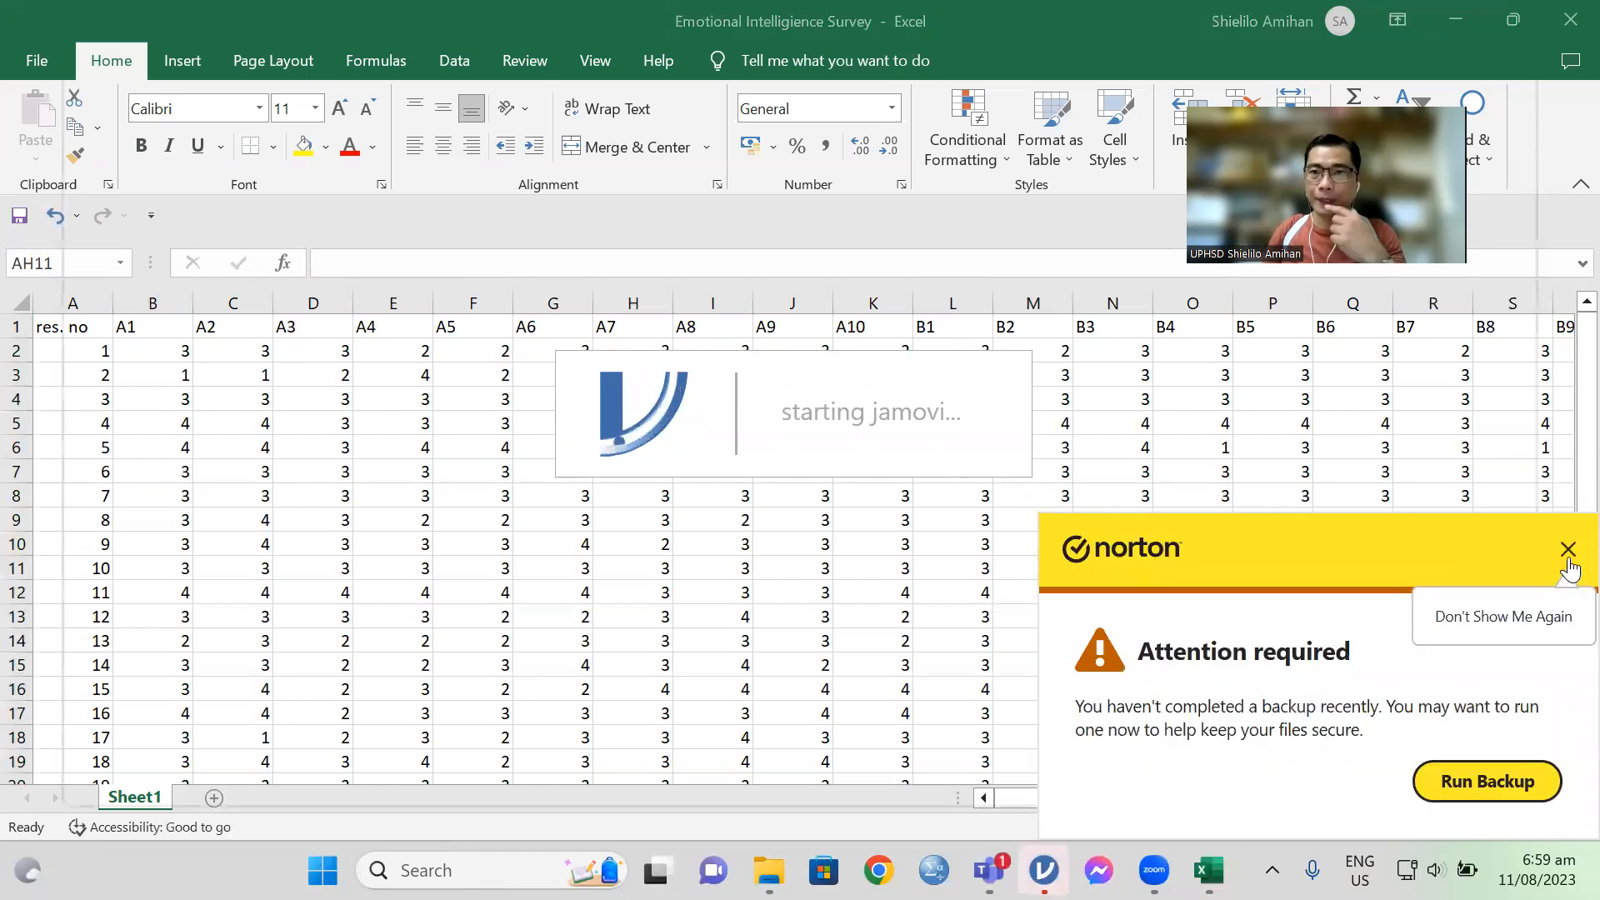
pyautogui.click(1559, 618)
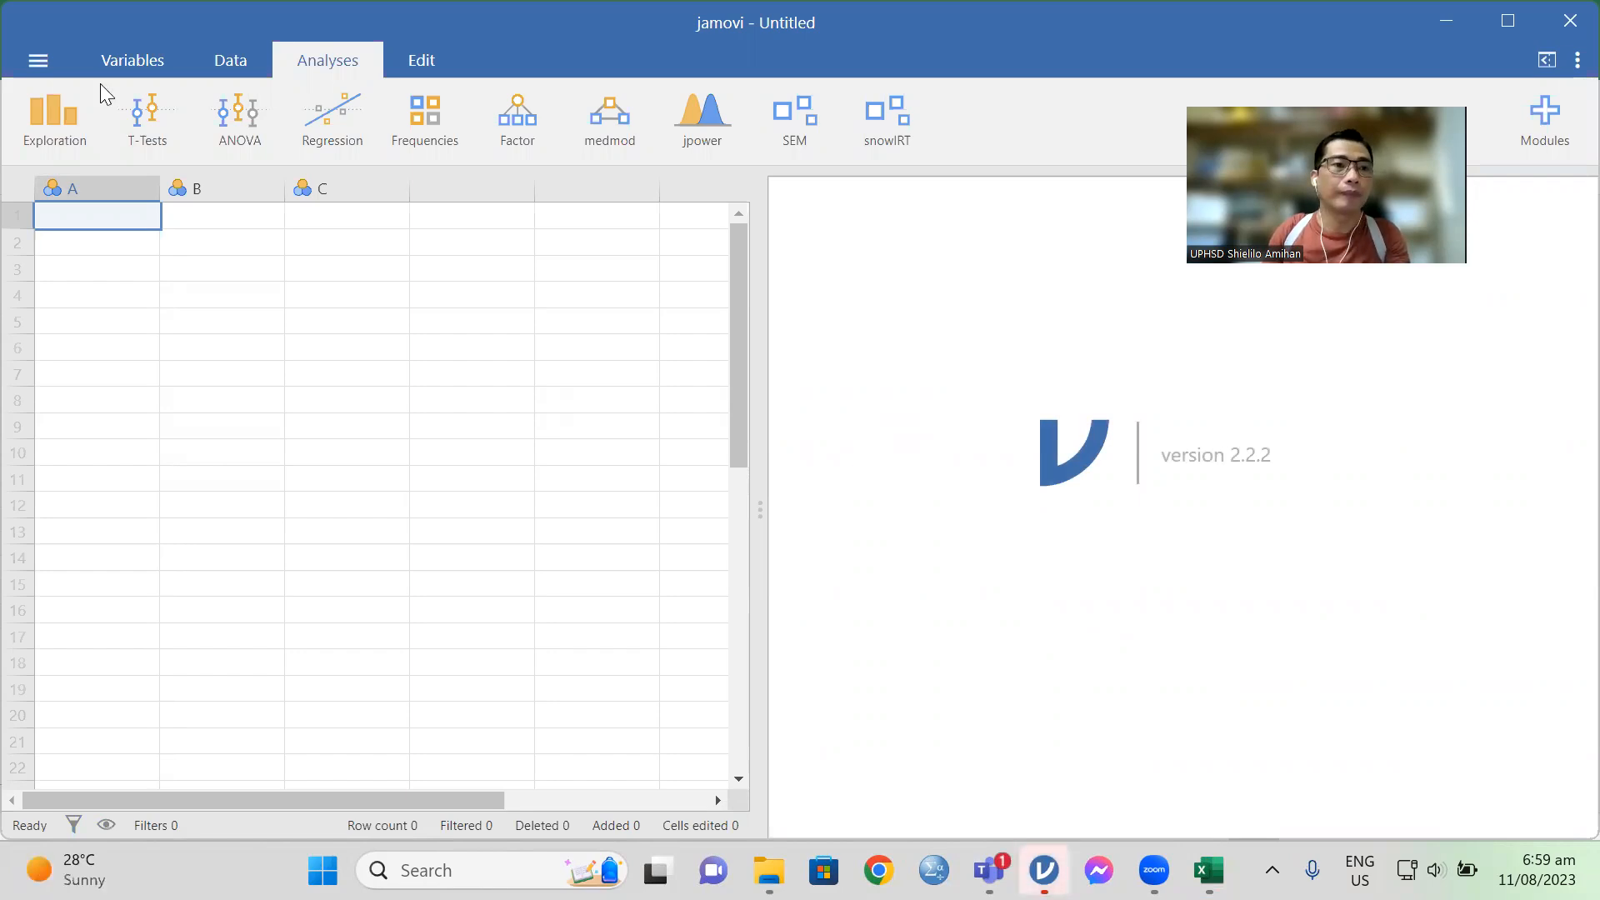
# Step: Open the Emotional Intelligience Survey file from the Downloads folder in jamovi
pyautogui.click(35, 58)
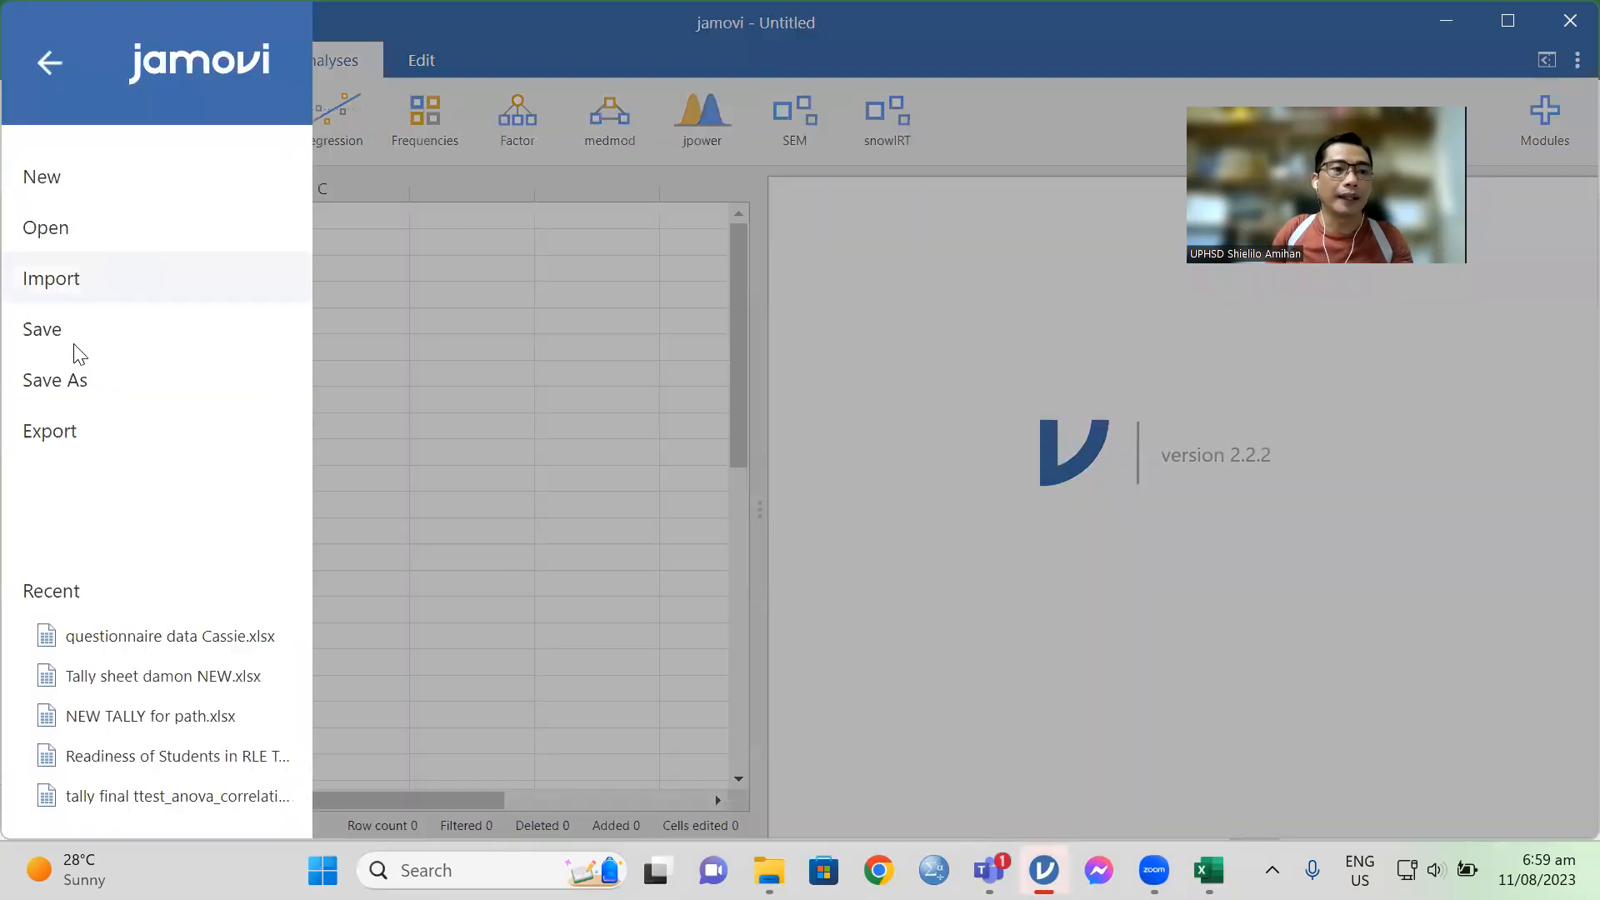
pyautogui.click(43, 234)
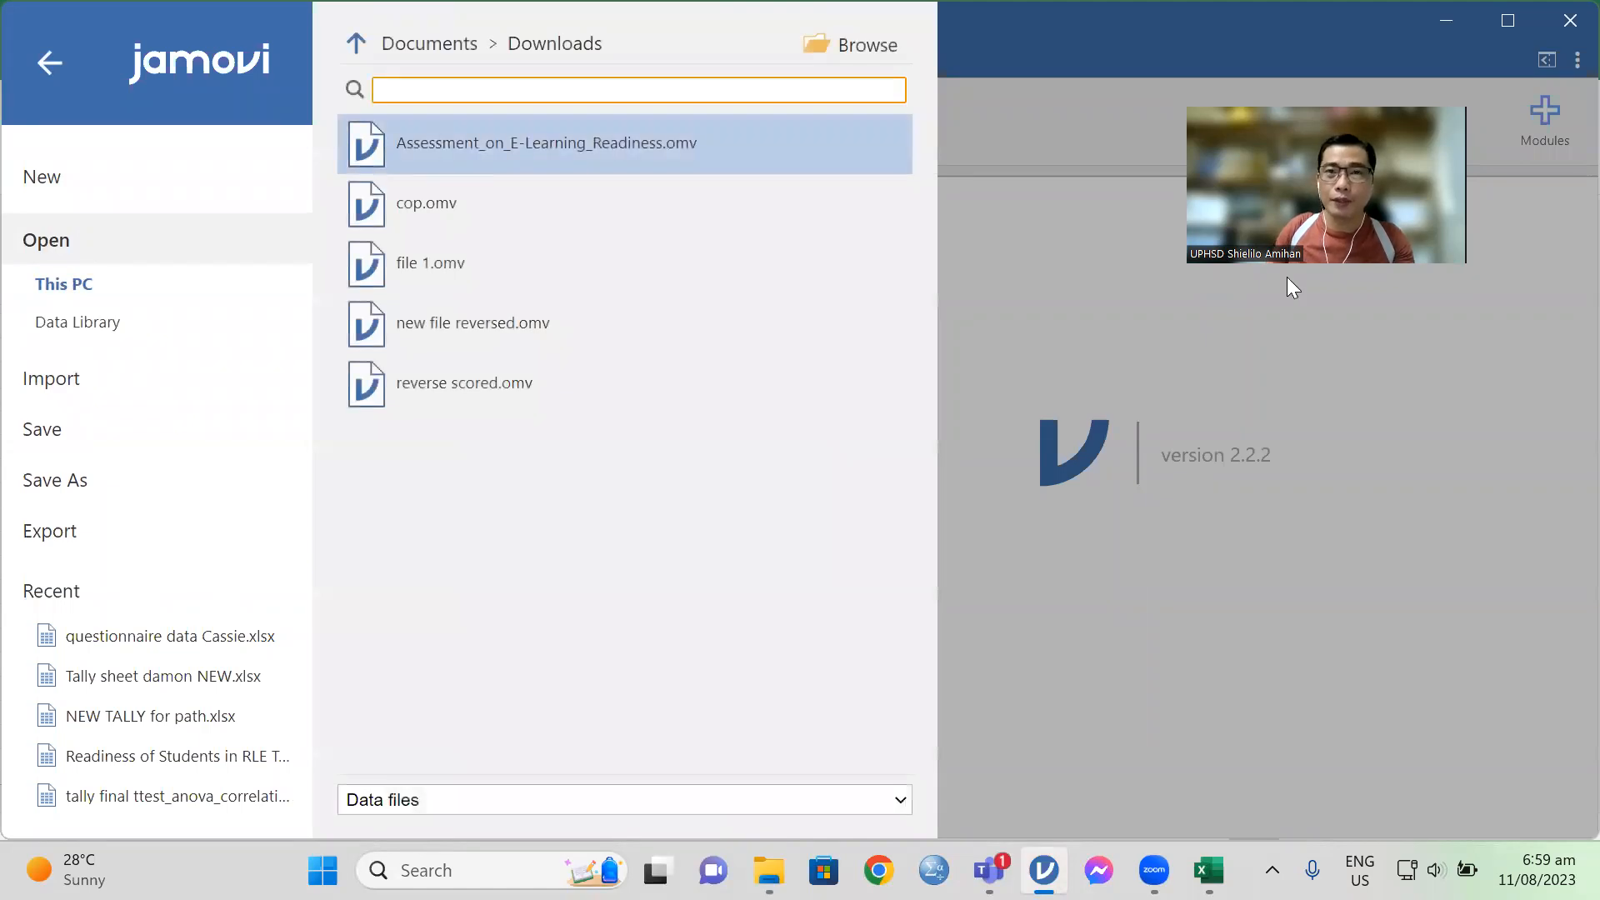
pyautogui.click(850, 44)
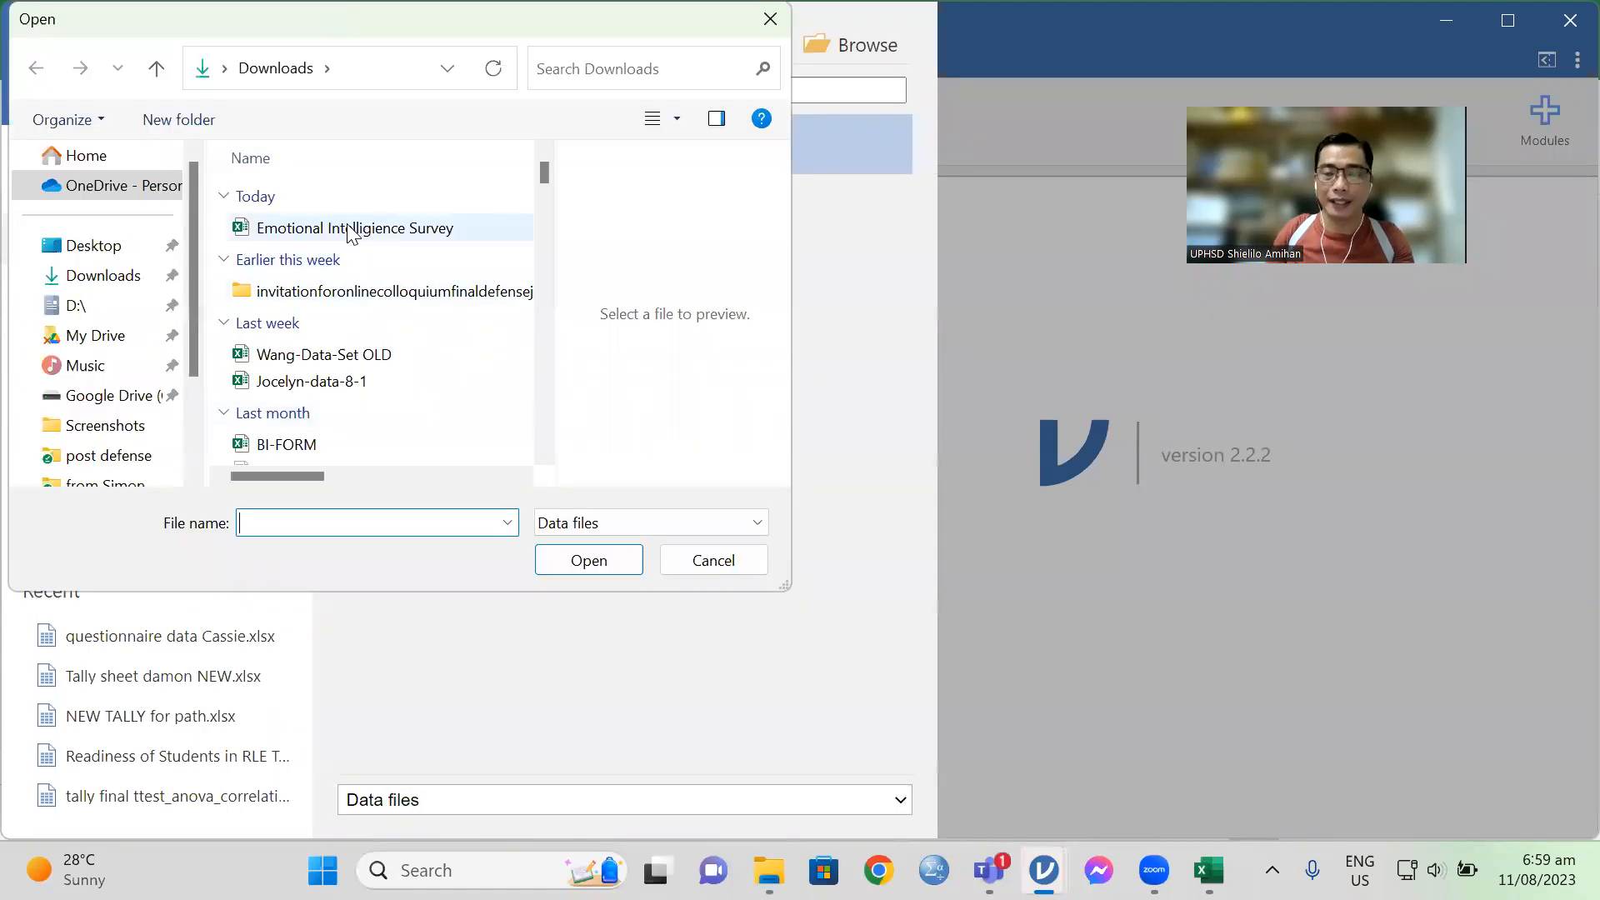
pyautogui.click(353, 229)
pyautogui.click(589, 561)
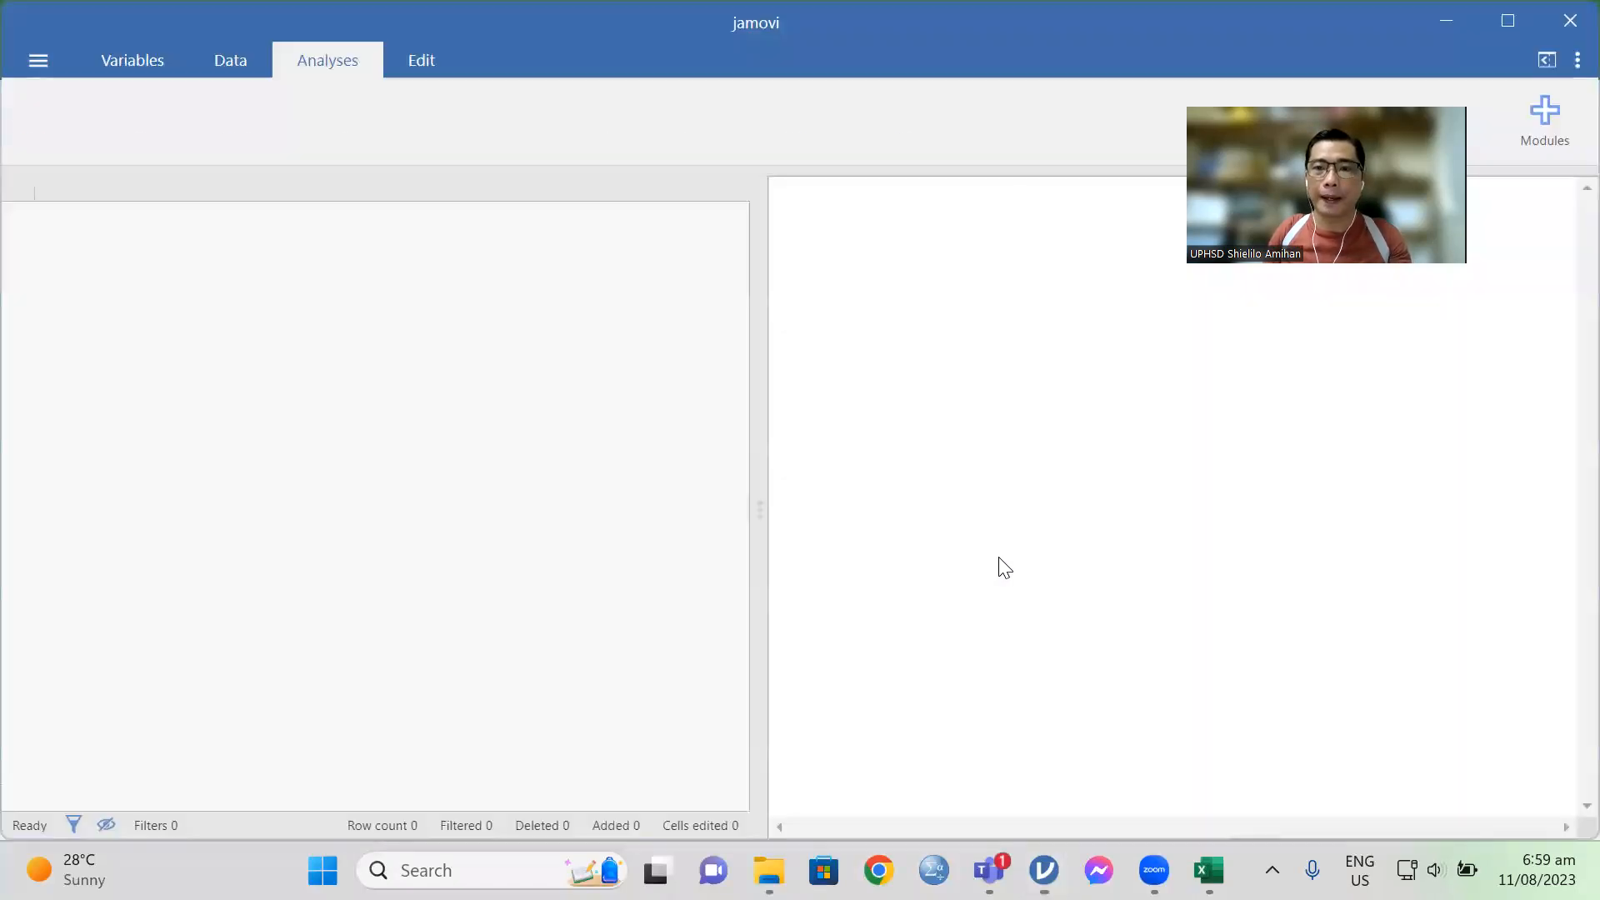
pyautogui.moveTo(105, 800); pyautogui.dragTo(36, 761)
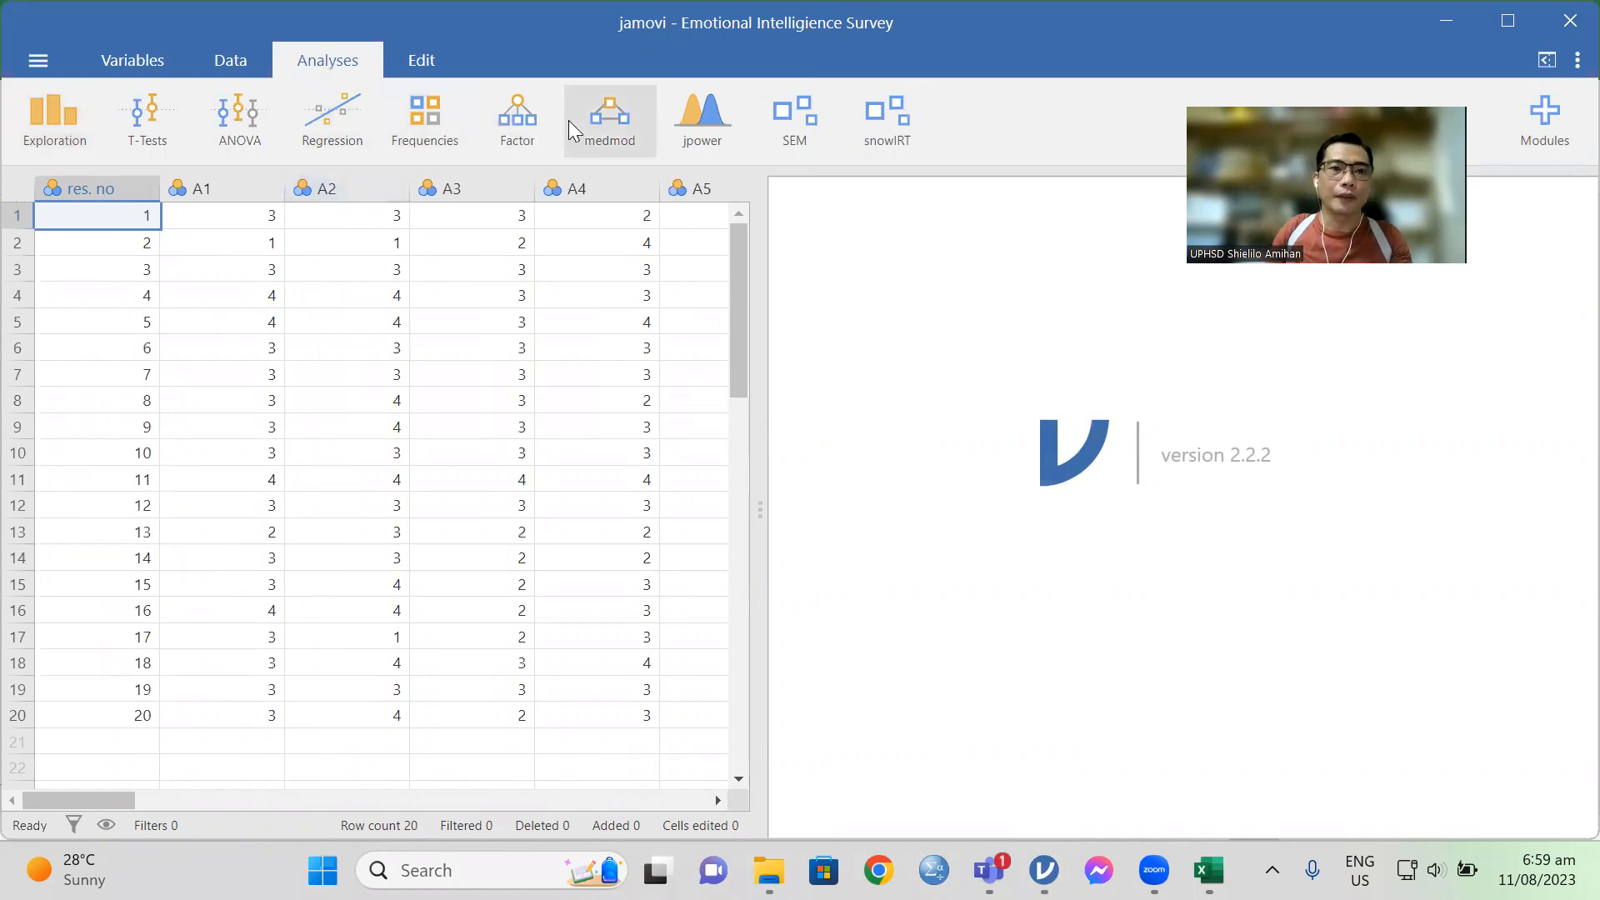
# Step: Start a Reliability Analysis and assign the survey items A1 through A10 to it
pyautogui.click(515, 144)
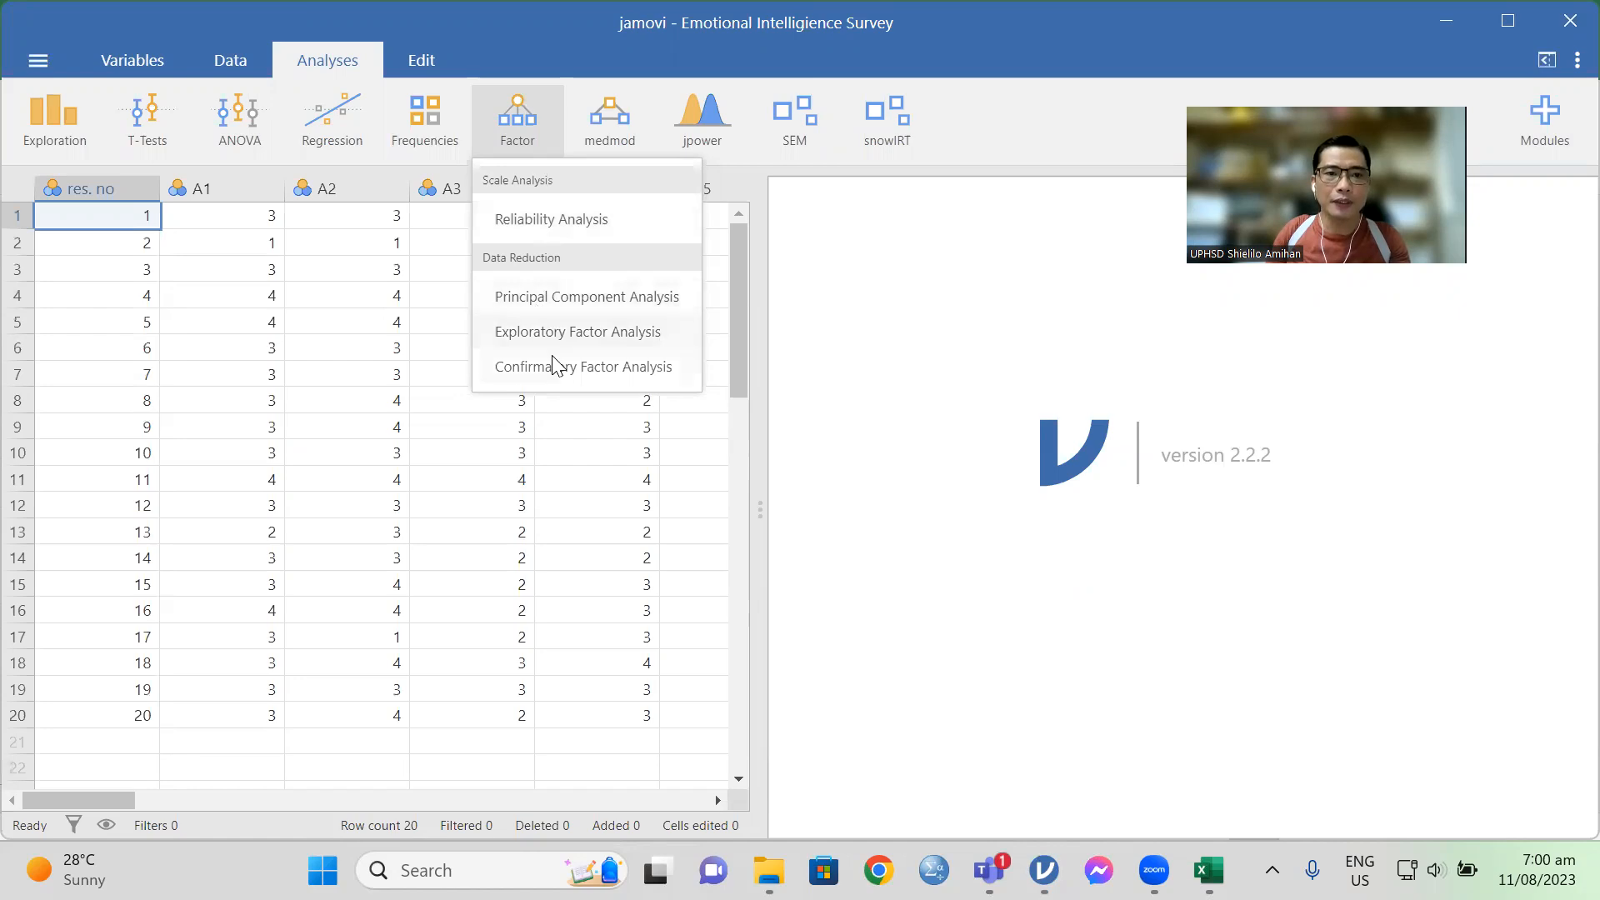
pyautogui.click(546, 220)
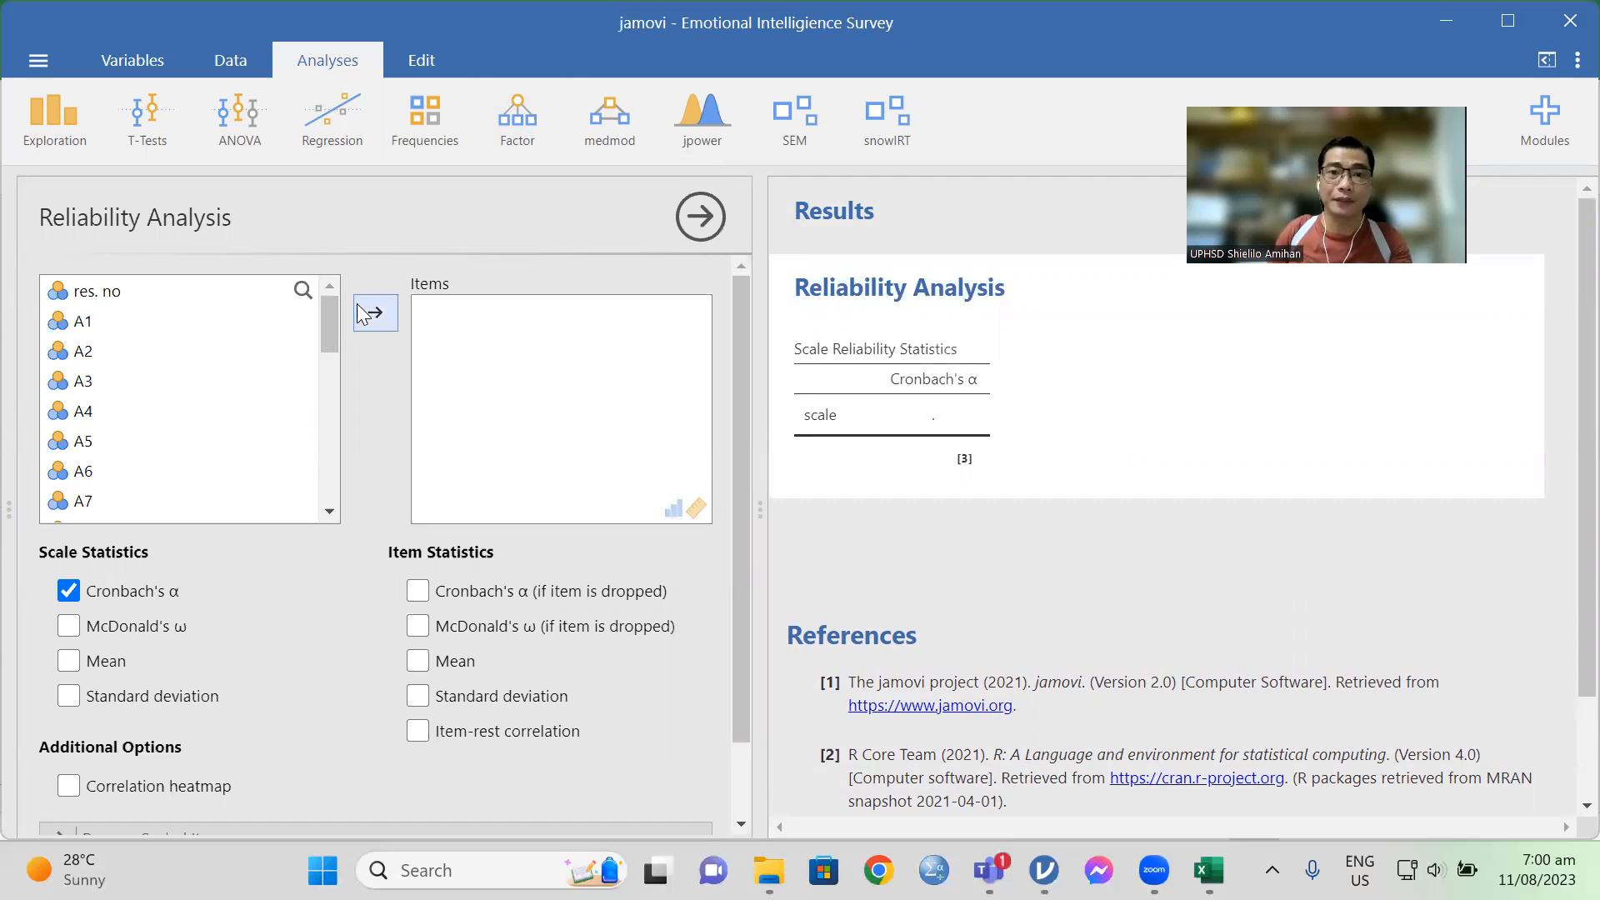
pyautogui.click(88, 325)
pyautogui.keyDown('shift'); pyautogui.click(83, 354); pyautogui.keyUp('shift')
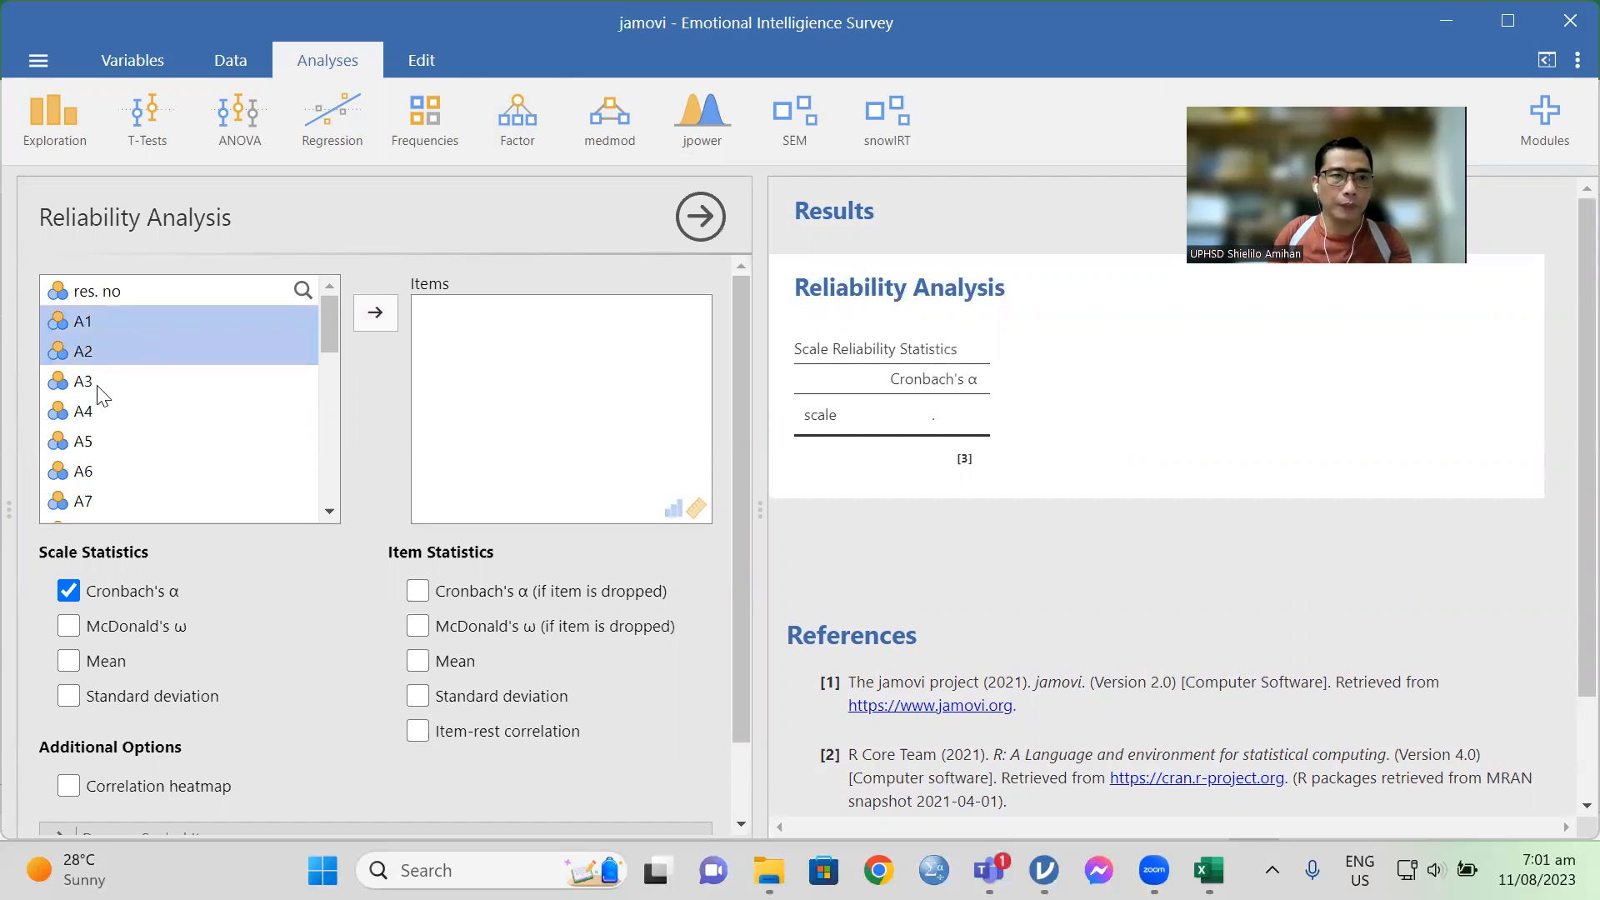
pyautogui.keyDown('shift'); pyautogui.click(92, 385); pyautogui.keyUp('shift')
pyautogui.keyDown('shift'); pyautogui.click(93, 417); pyautogui.keyUp('shift')
pyautogui.keyDown('shift'); pyautogui.click(93, 442); pyautogui.keyUp('shift')
pyautogui.keyDown('shift'); pyautogui.click(91, 503); pyautogui.keyUp('shift')
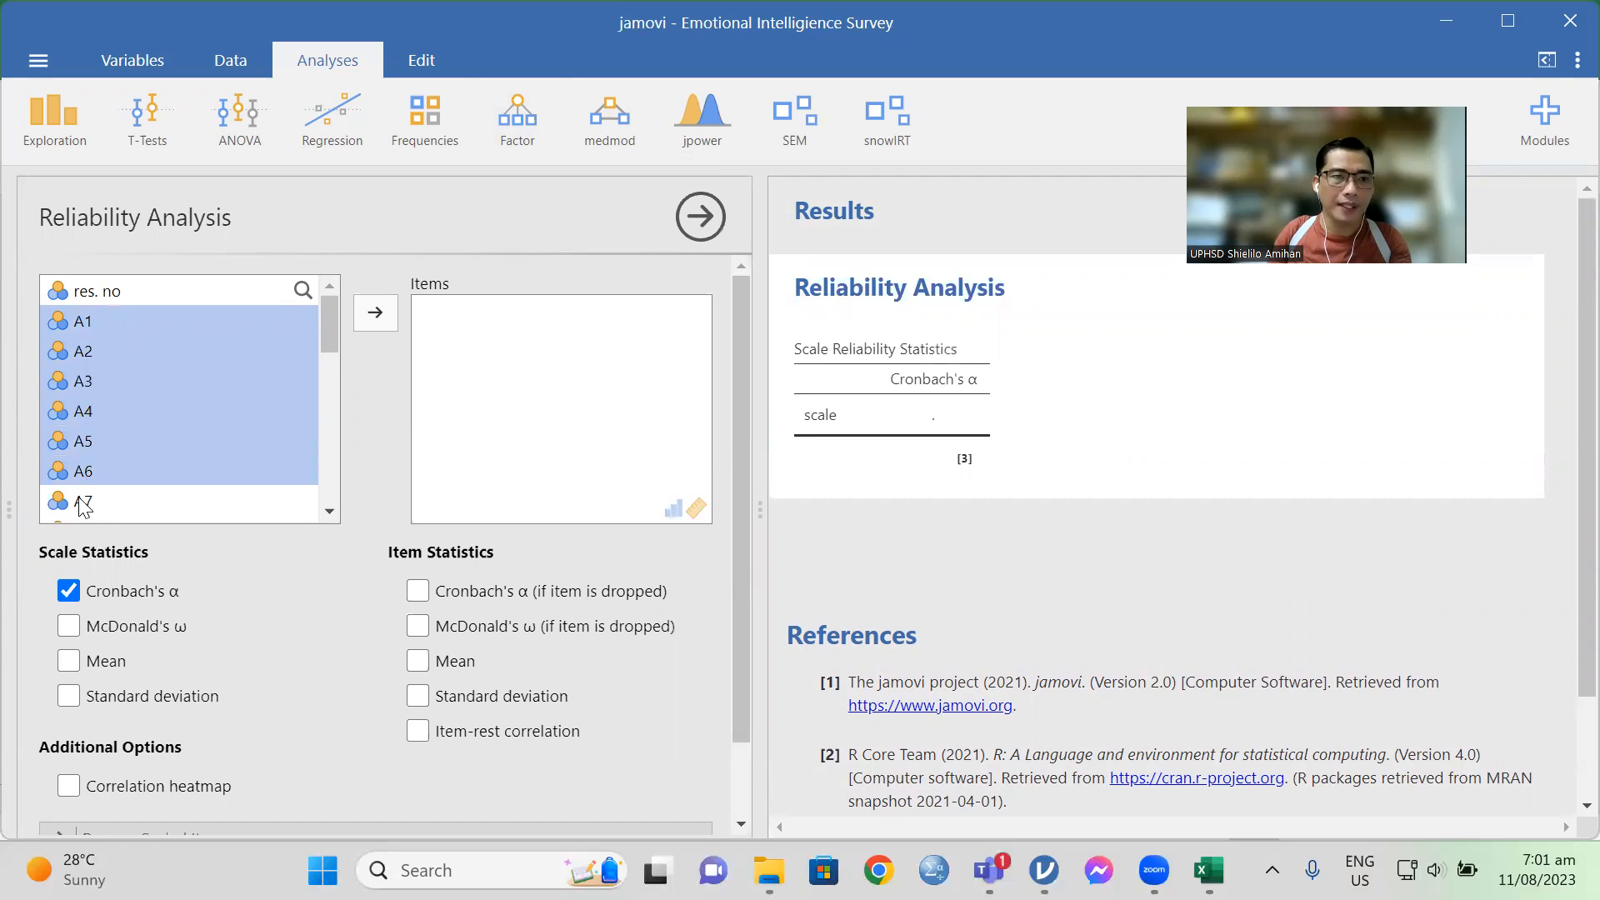
pyautogui.scroll(-2, 330, 515)
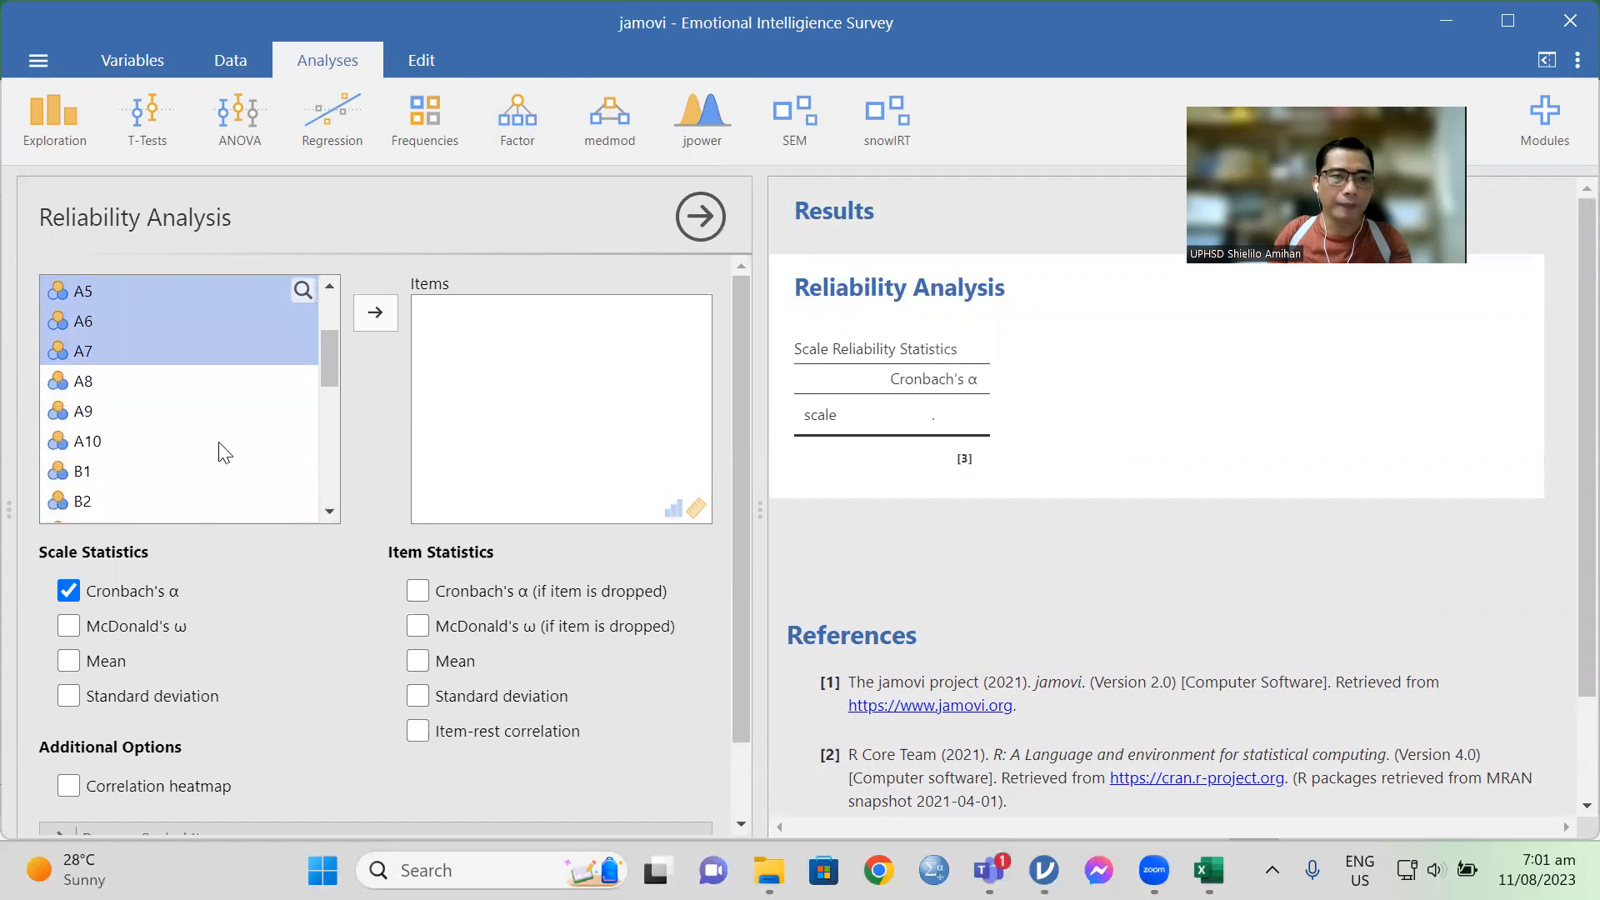
pyautogui.keyDown('shift'); pyautogui.click(78, 382); pyautogui.keyUp('shift')
pyautogui.keyDown('shift'); pyautogui.click(84, 414); pyautogui.keyUp('shift')
pyautogui.keyDown('shift'); pyautogui.click(105, 447); pyautogui.keyUp('shift')
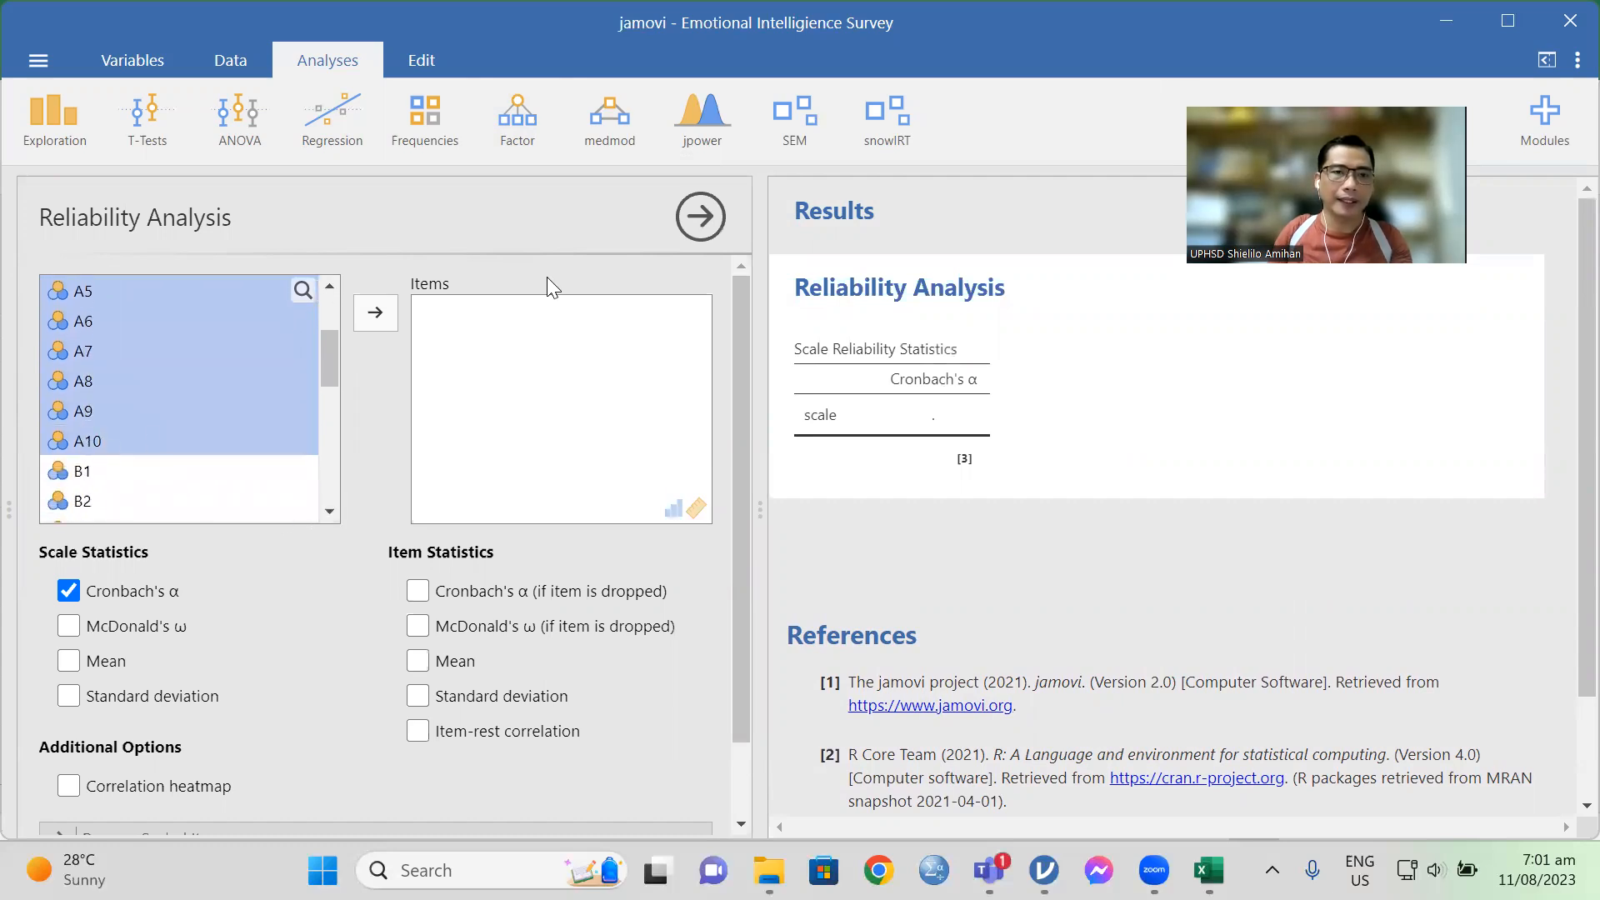
pyautogui.click(376, 315)
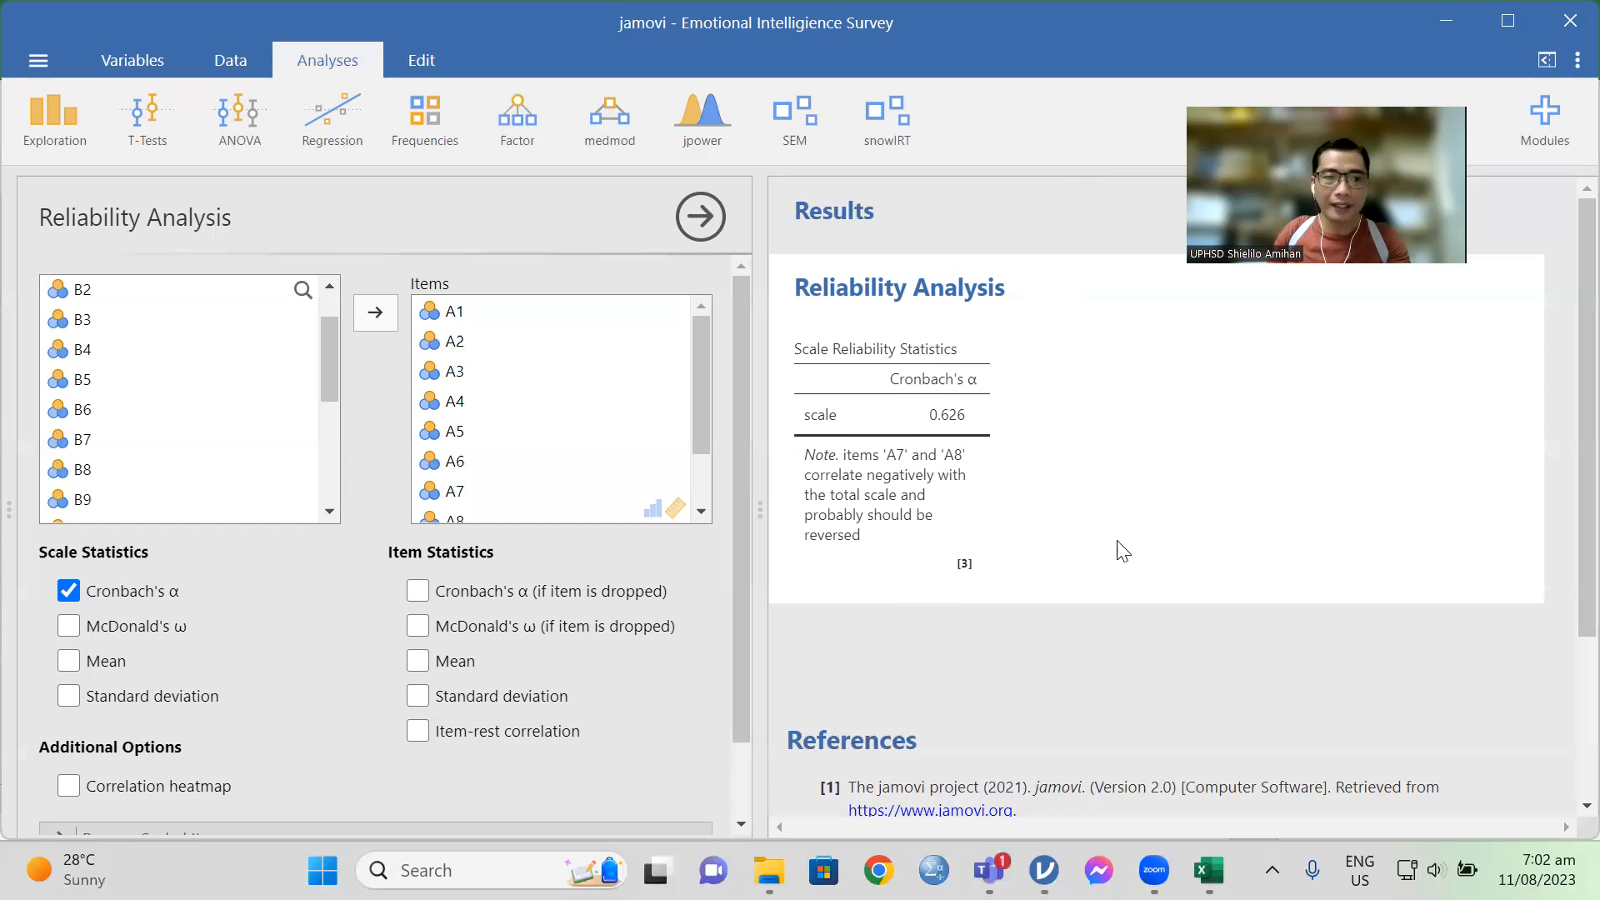
# Step: Add the Cronbach's α (if item is dropped) statistic and review the item reliability values for A1 through A10
pyautogui.scroll(-1, 371, 605)
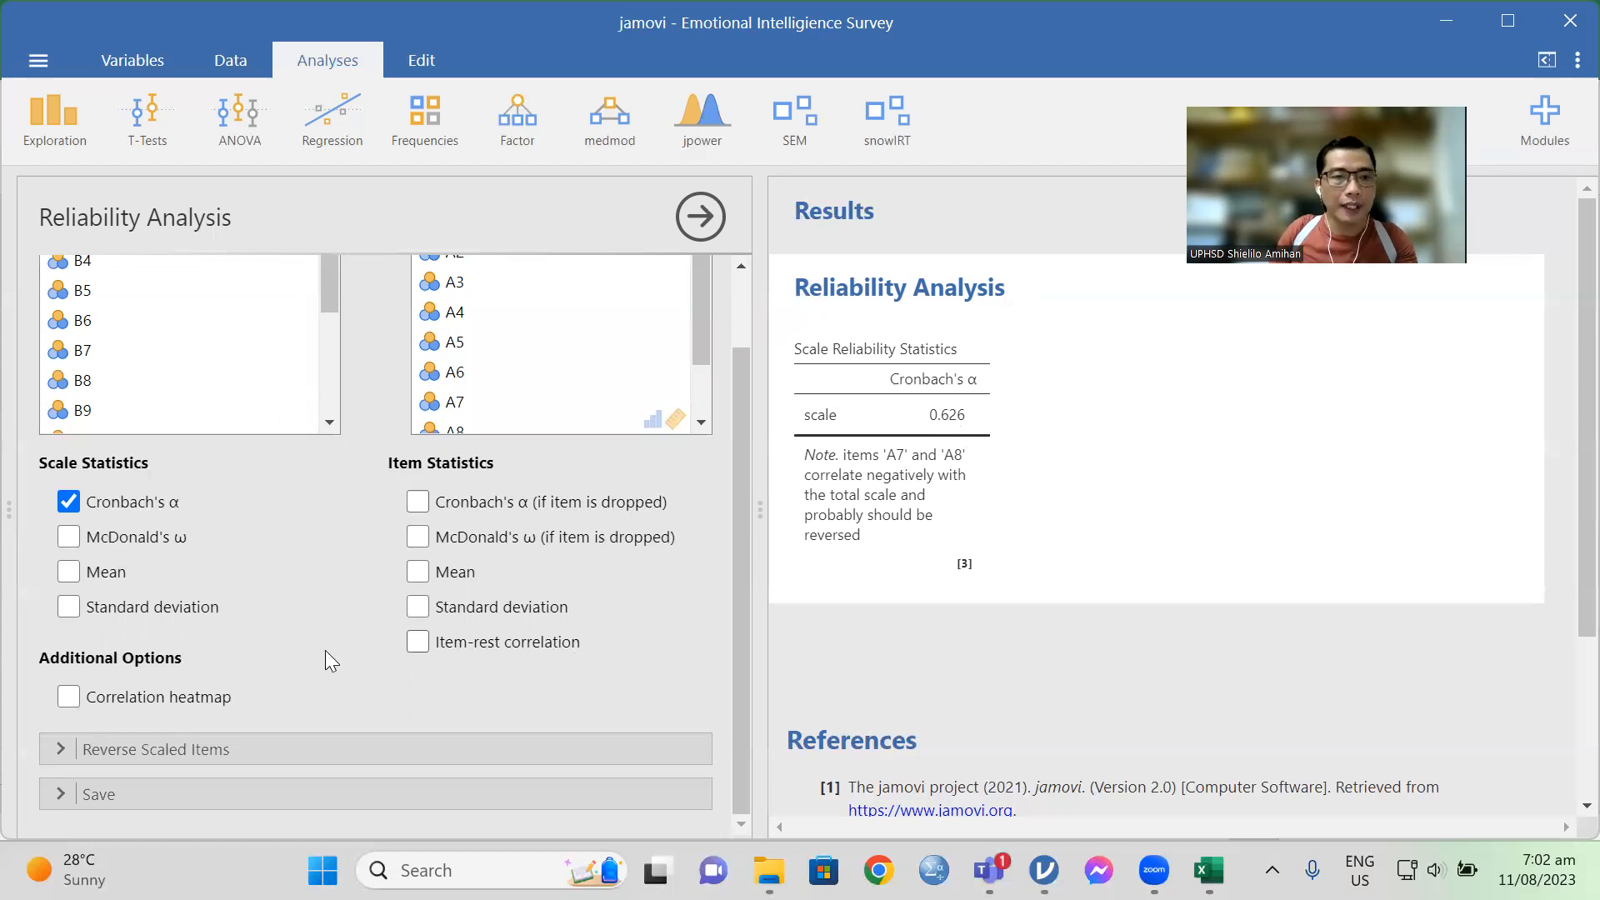
pyautogui.click(426, 508)
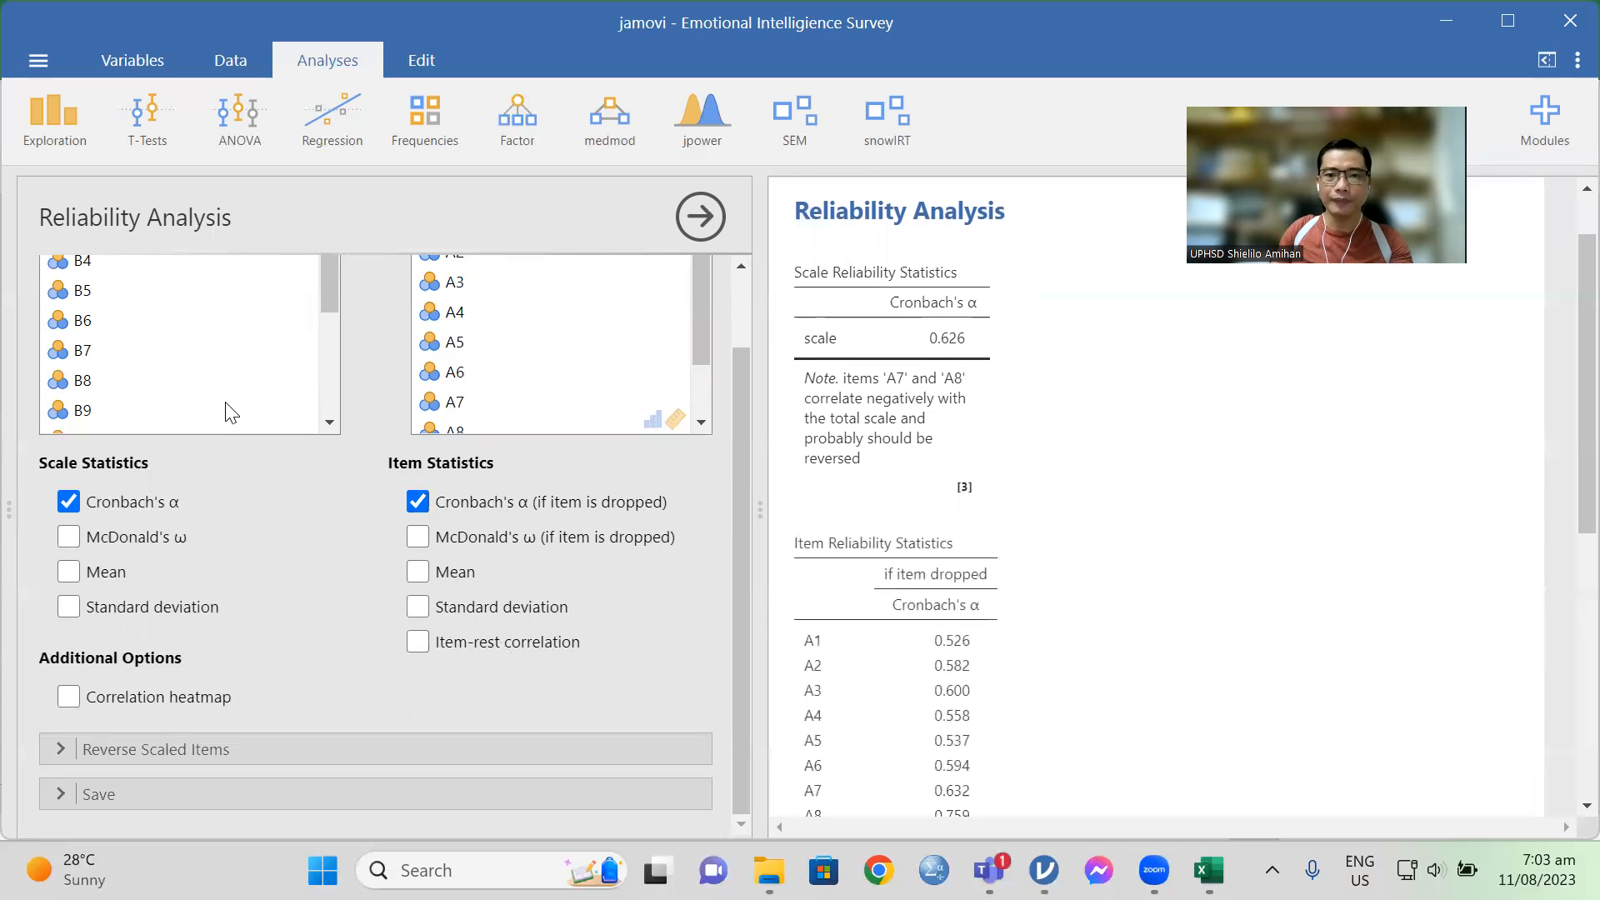
pyautogui.scroll(-3, 1108, 527)
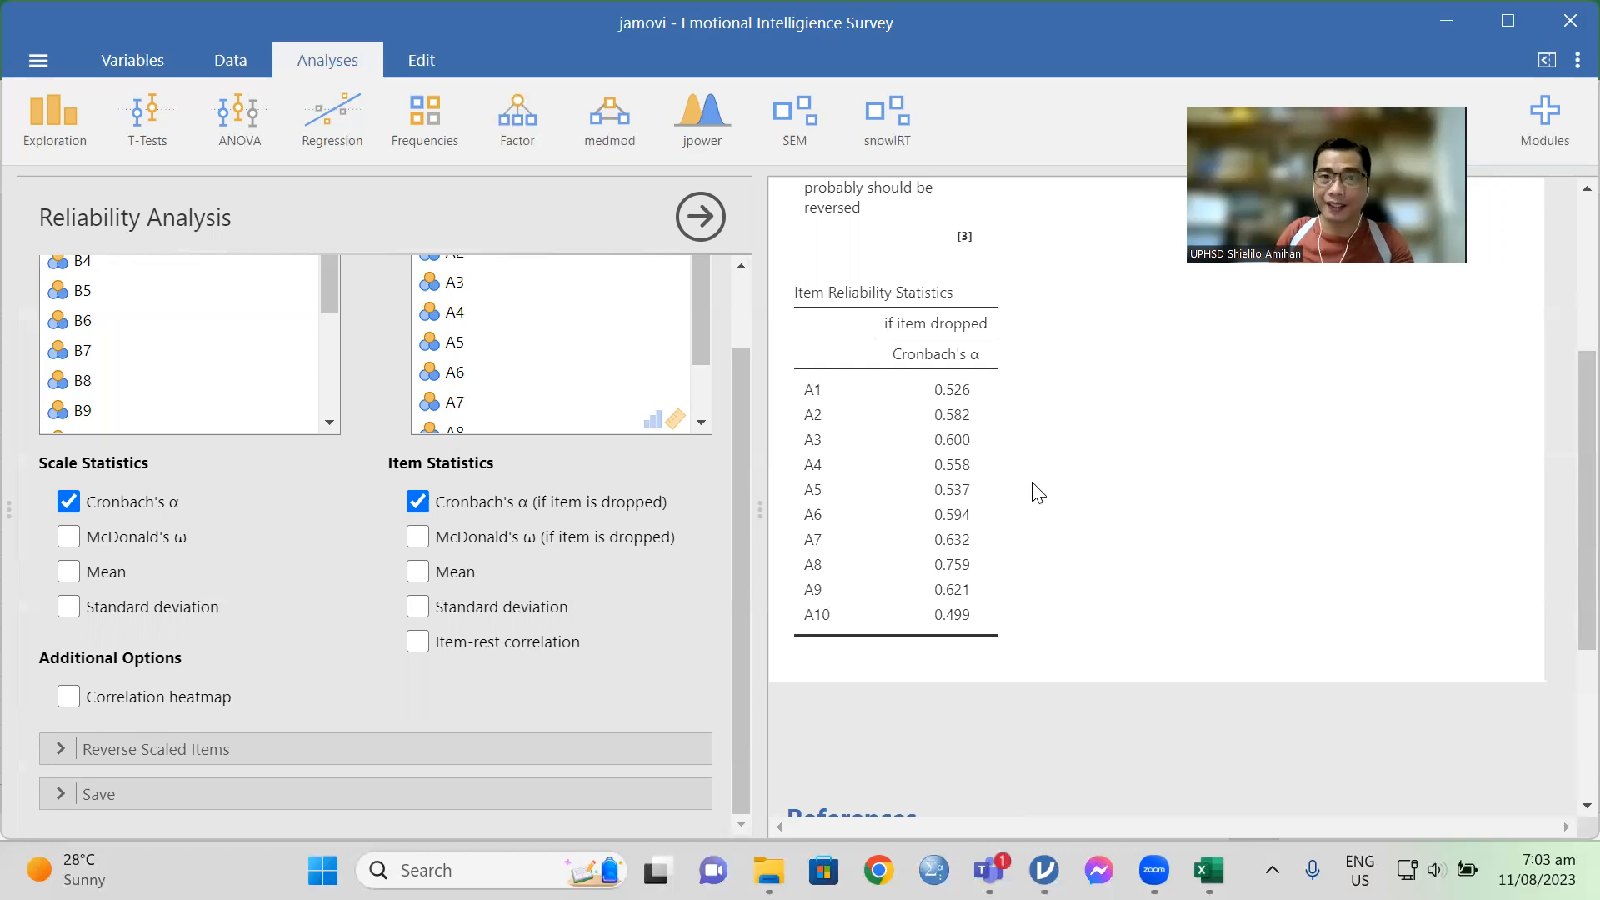
pyautogui.scroll(3, 1038, 493)
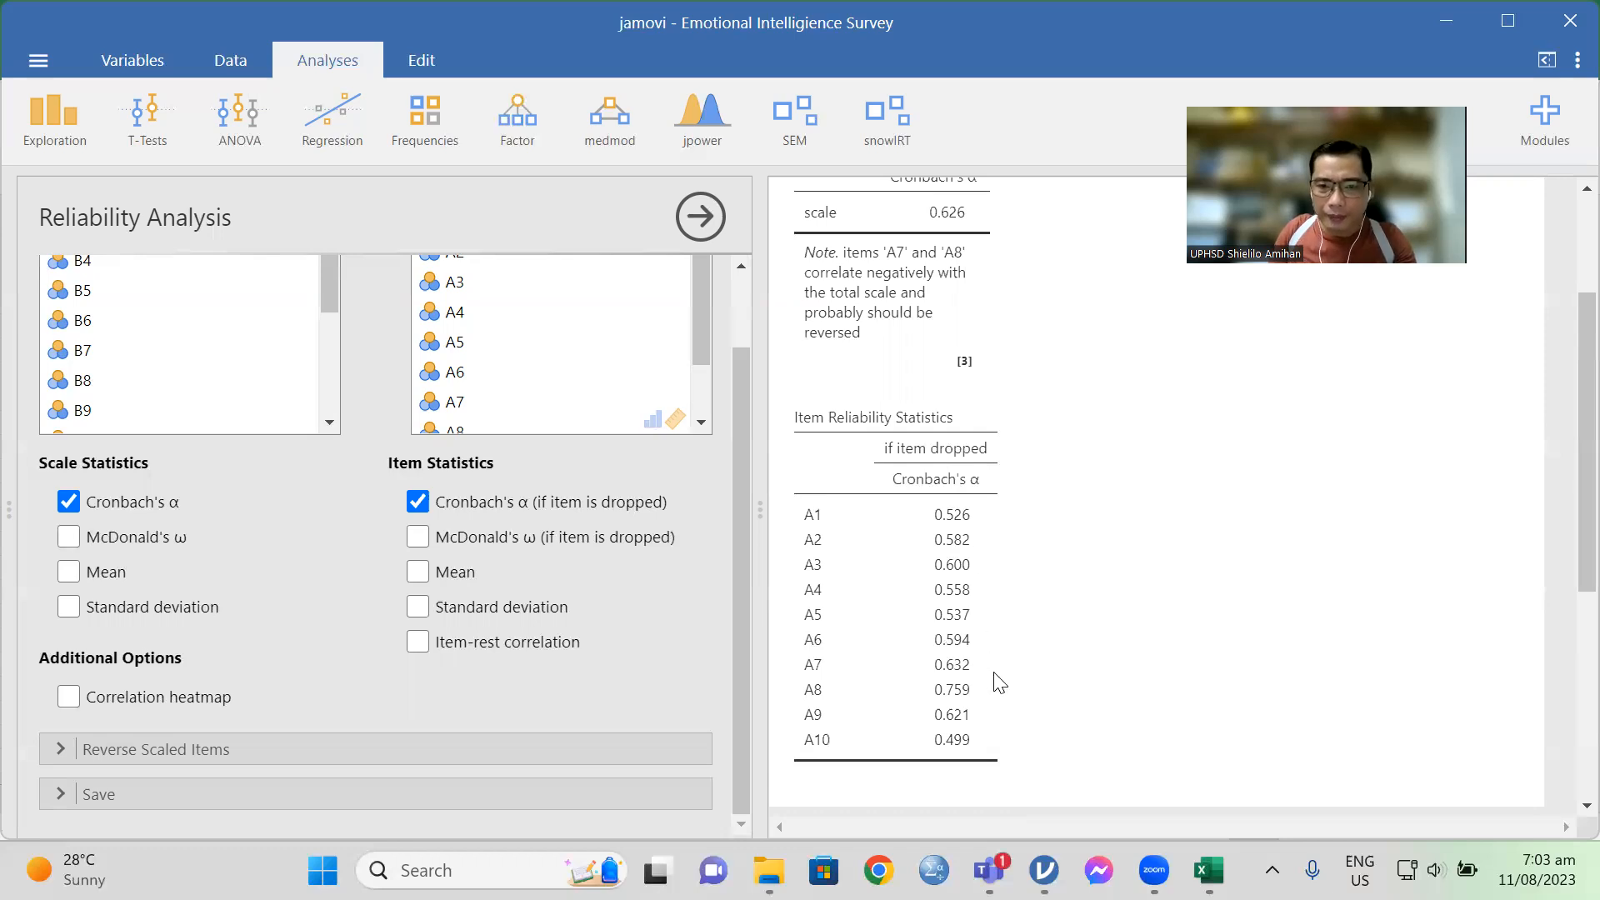
pyautogui.scroll(-3, 1250, 642)
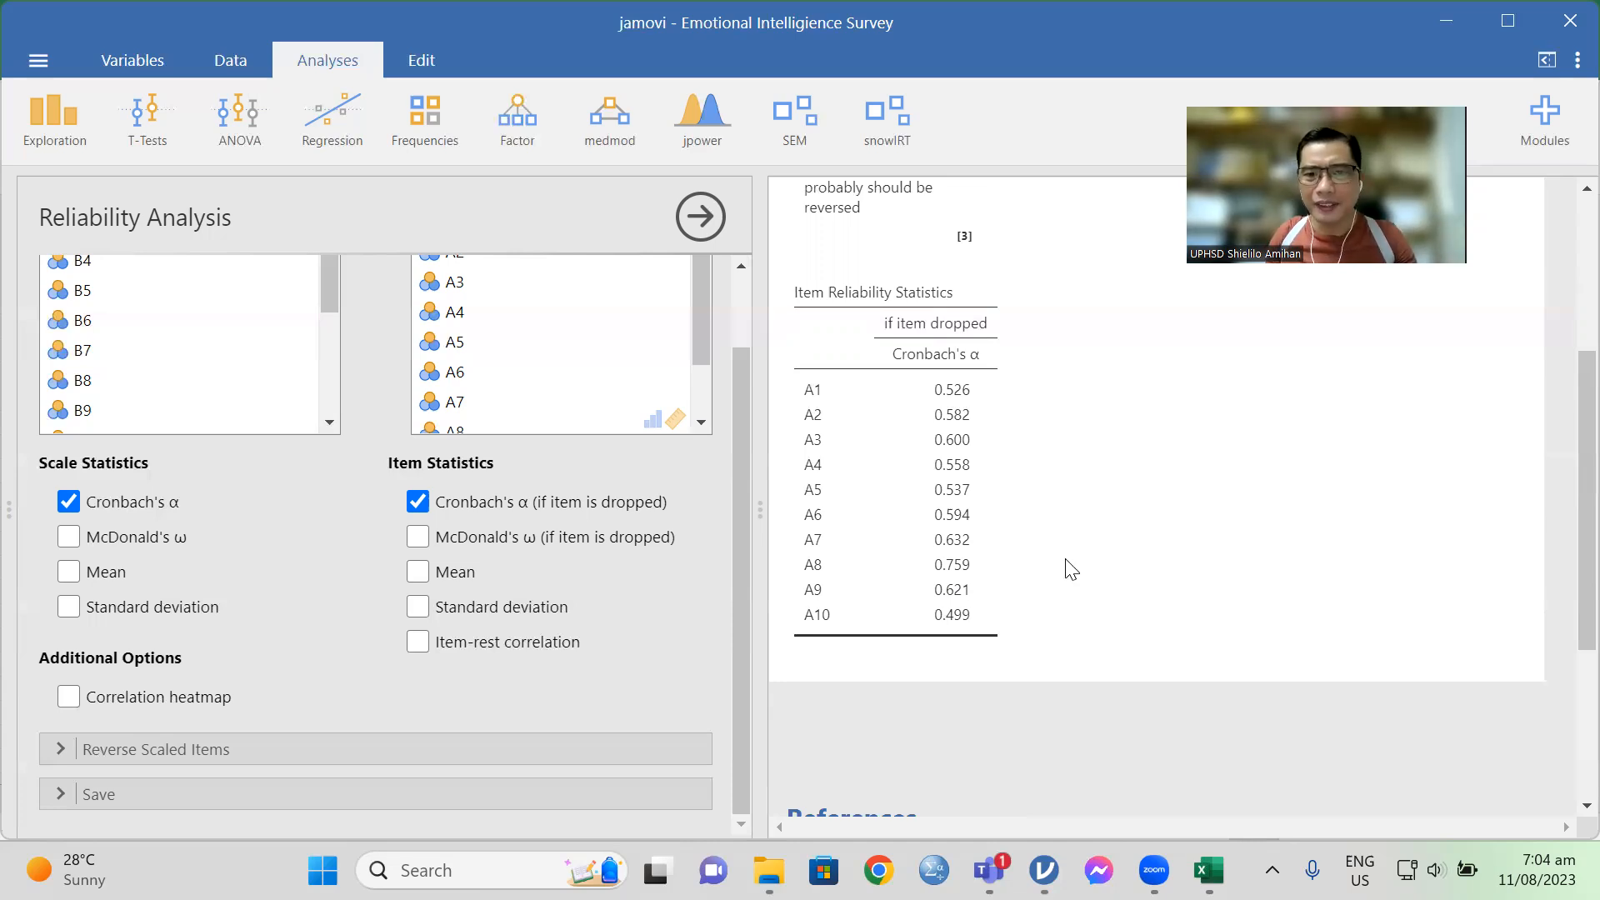
pyautogui.scroll(2, 1067, 566)
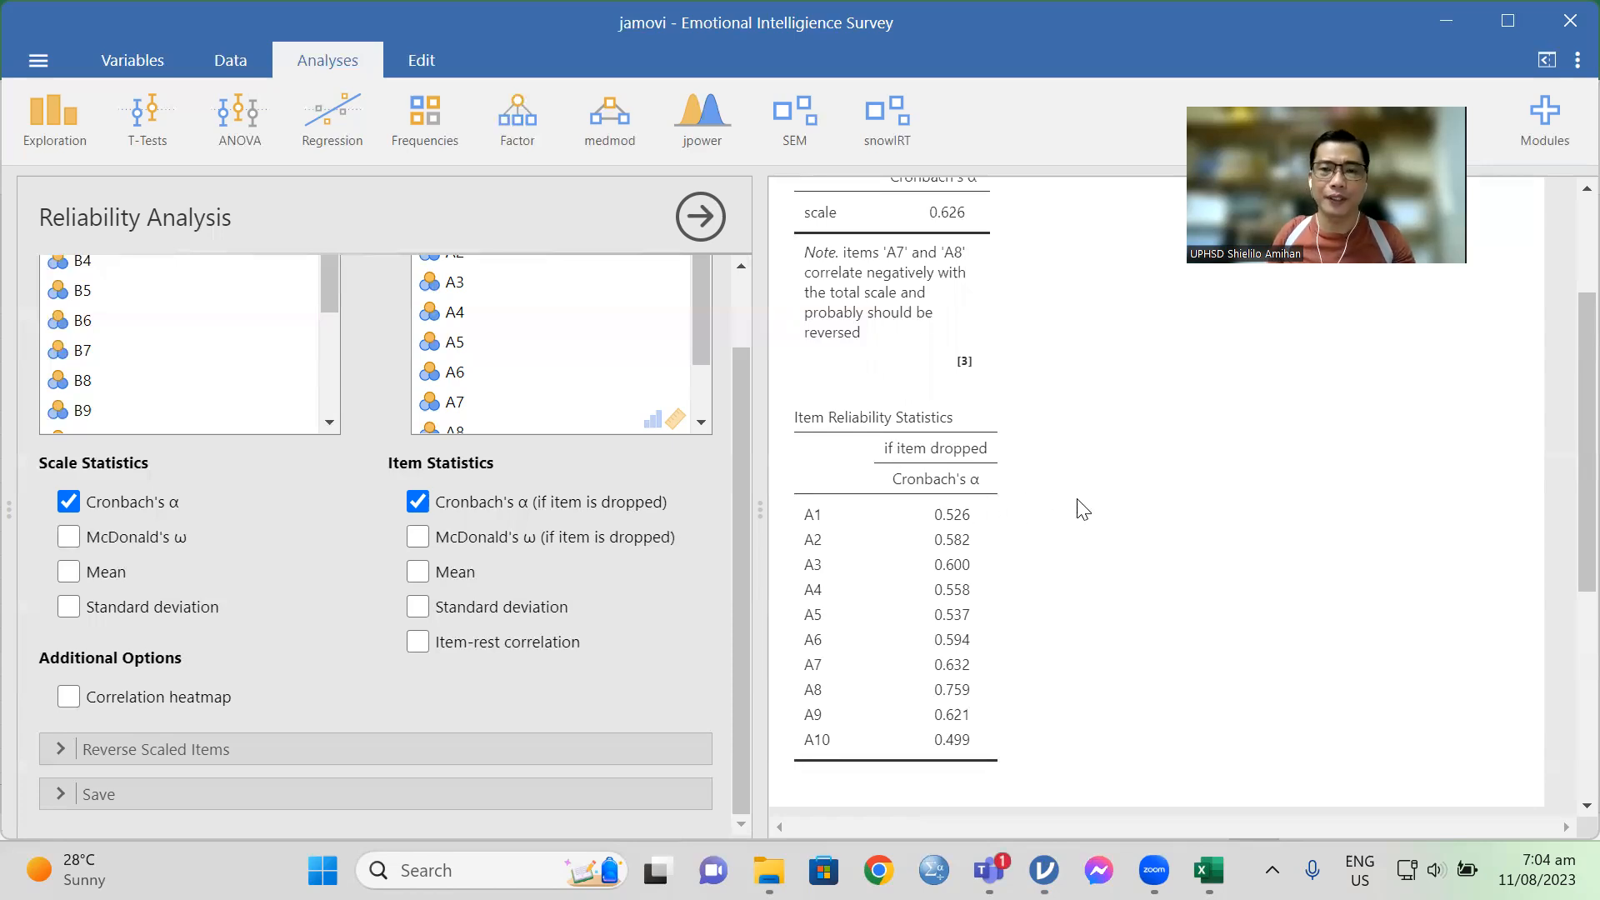
pyautogui.scroll(-3, 1096, 509)
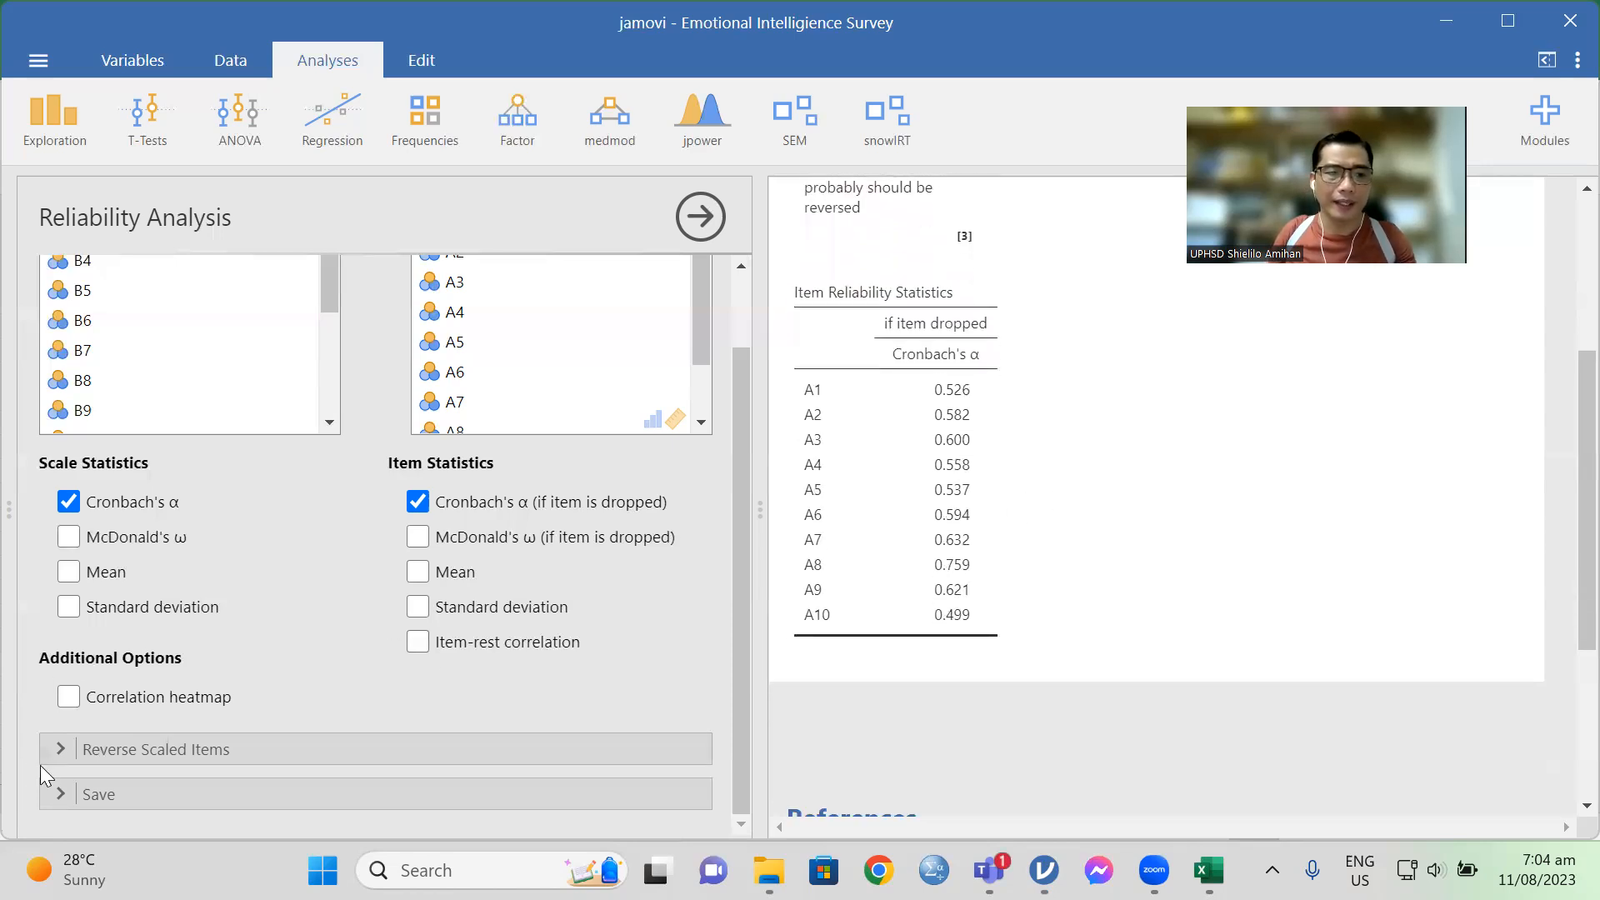
# Step: Set items A7 and A8 as reverse scaled items in the reliability analysis
pyautogui.click(65, 748)
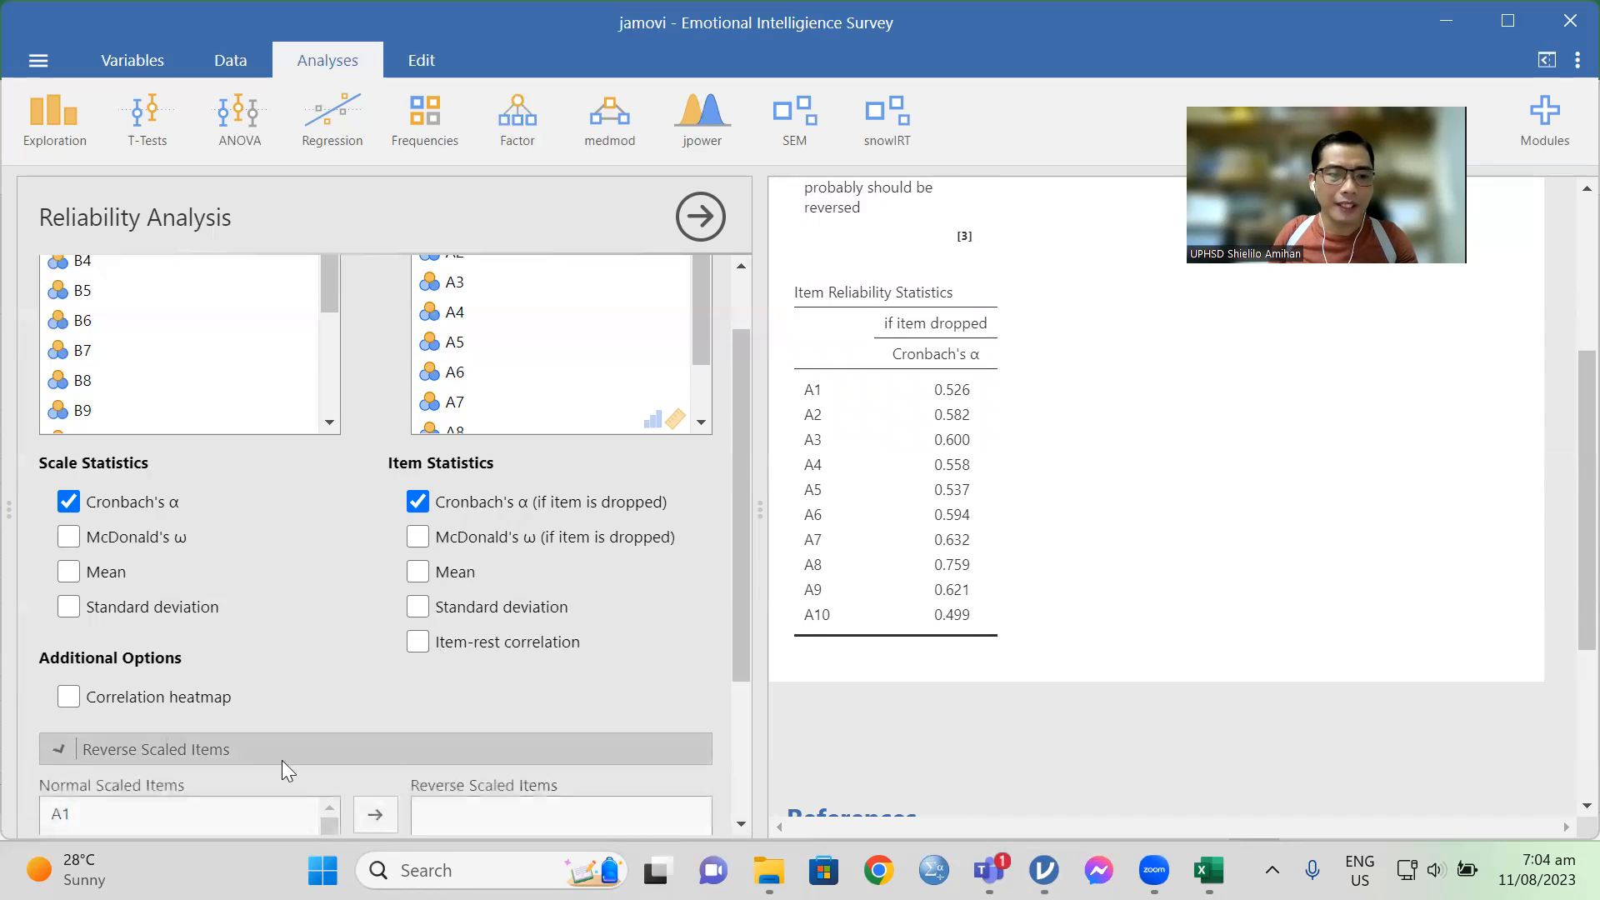
pyautogui.scroll(-2, 117, 705)
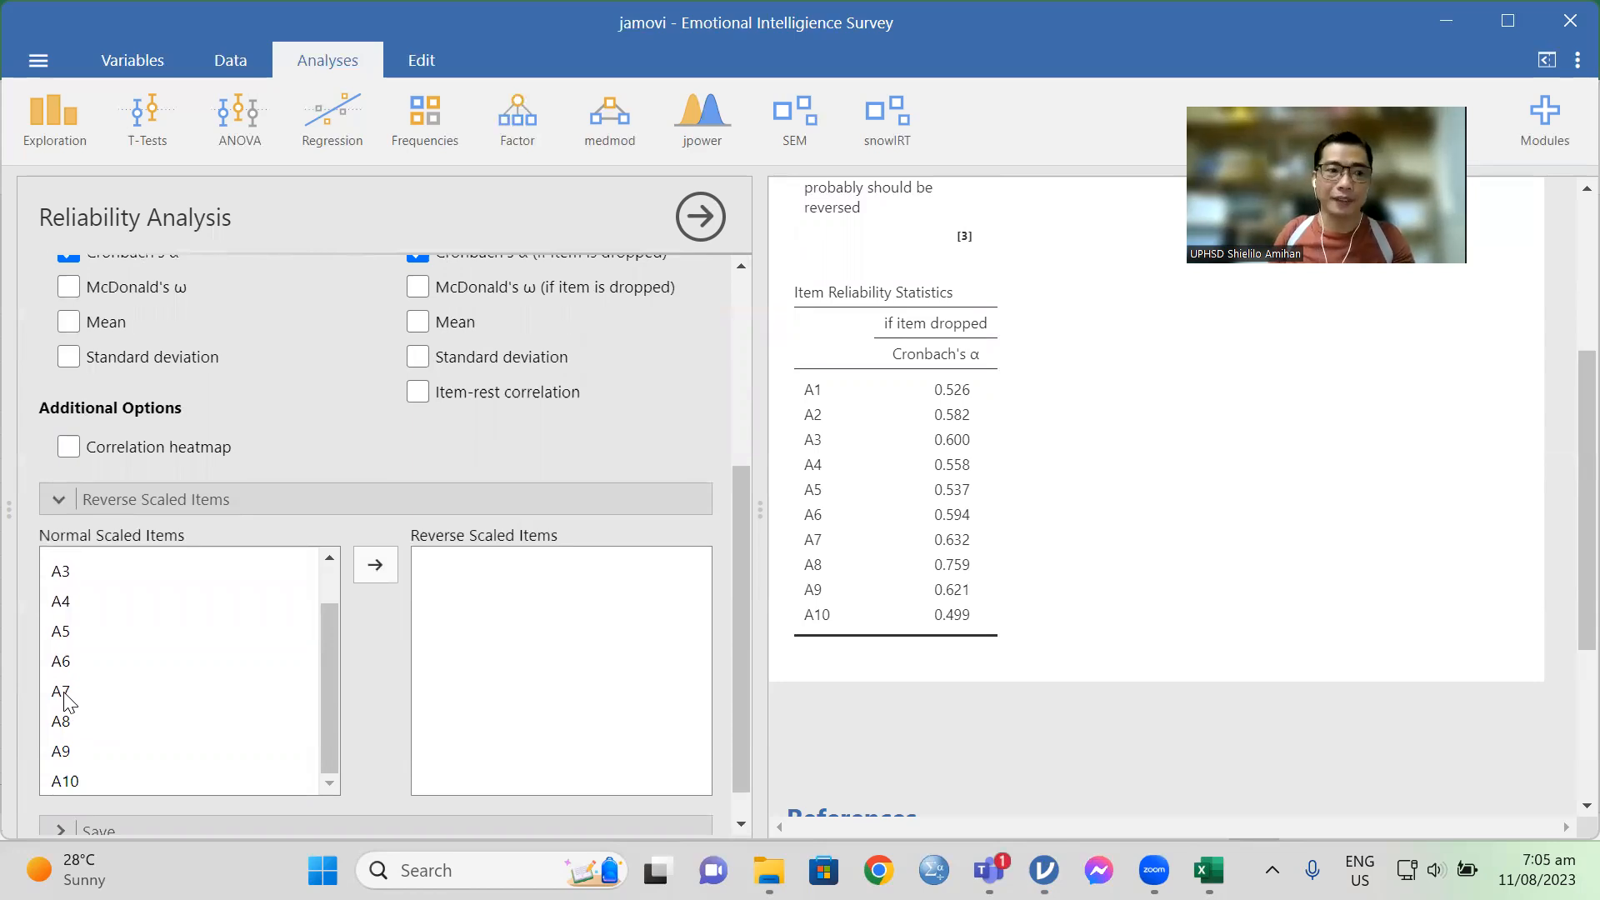
pyautogui.click(65, 696)
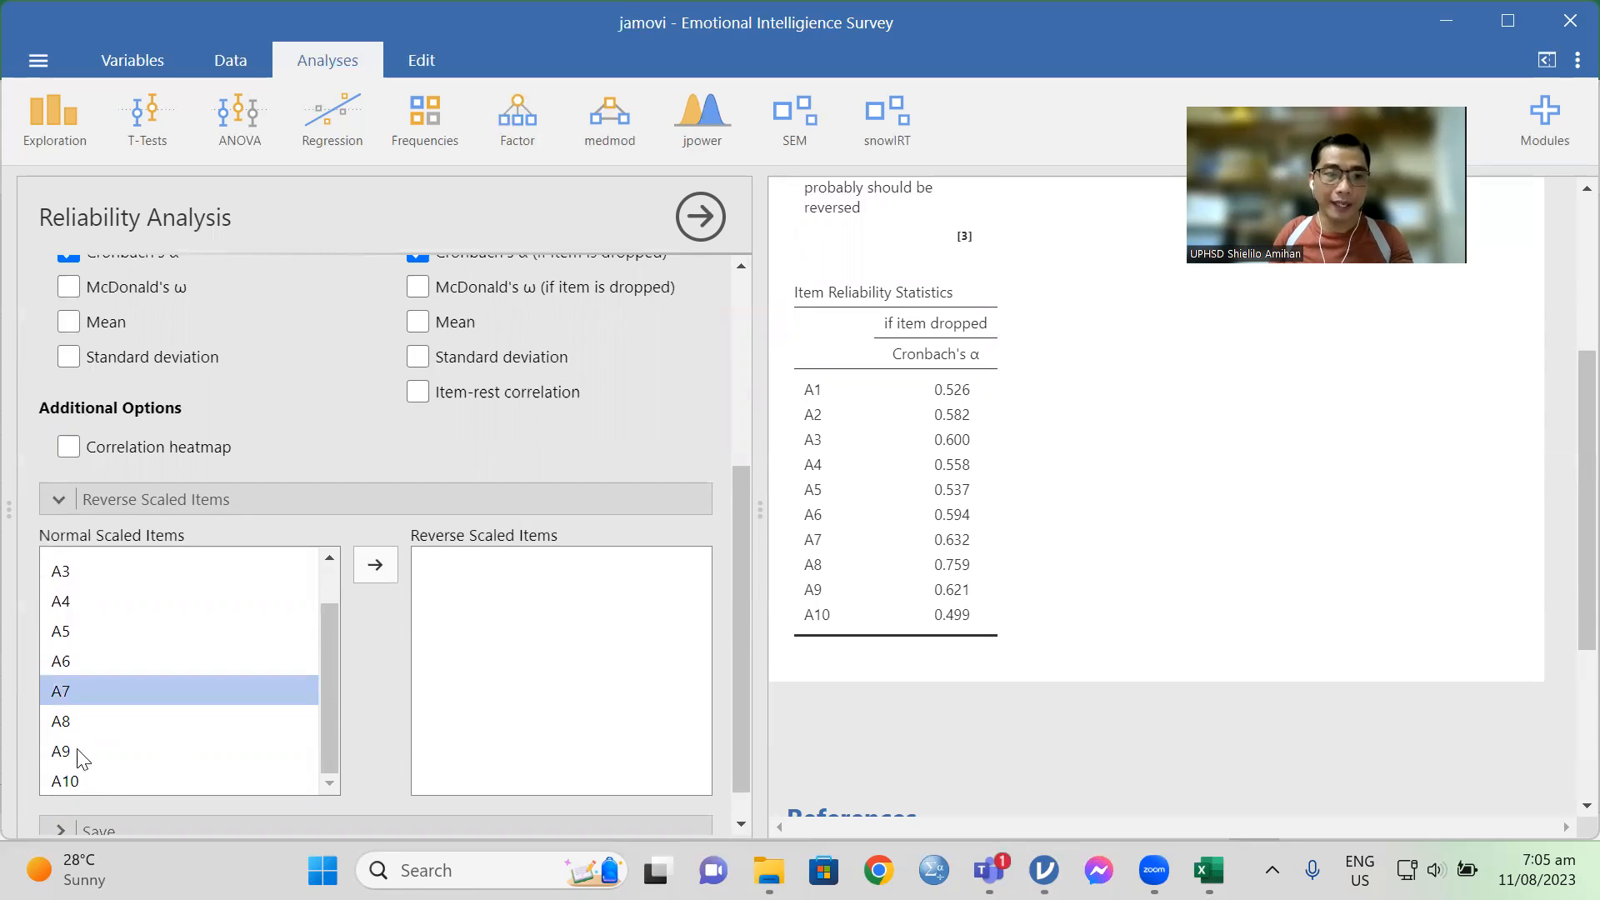
pyautogui.keyDown('ctrl'); pyautogui.click(63, 726); pyautogui.keyUp('ctrl')
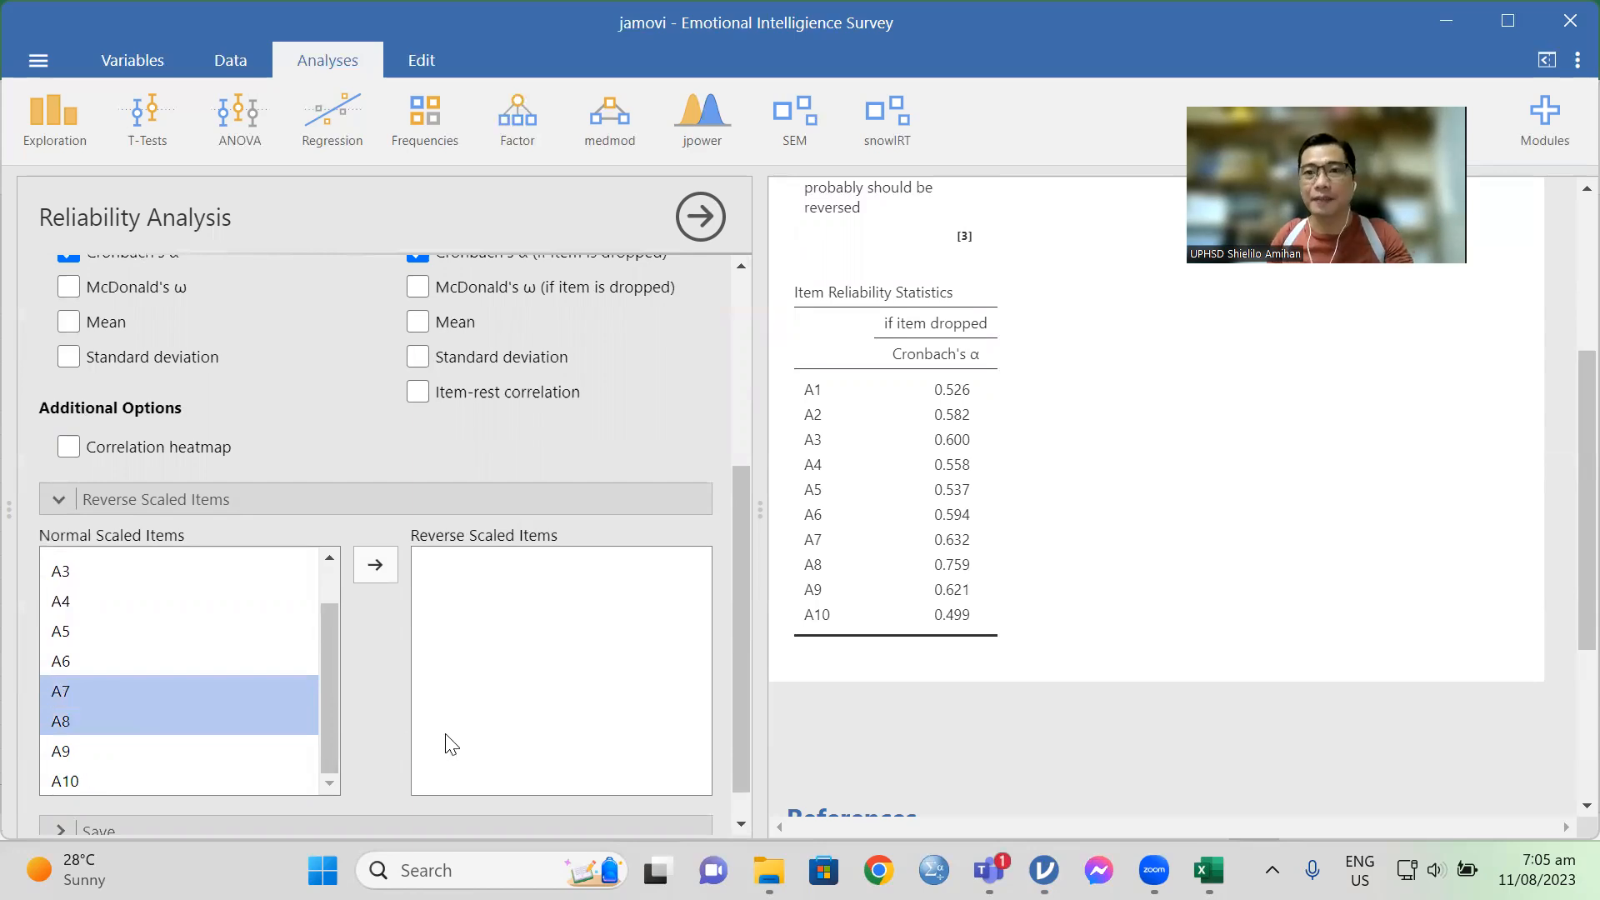
pyautogui.click(375, 570)
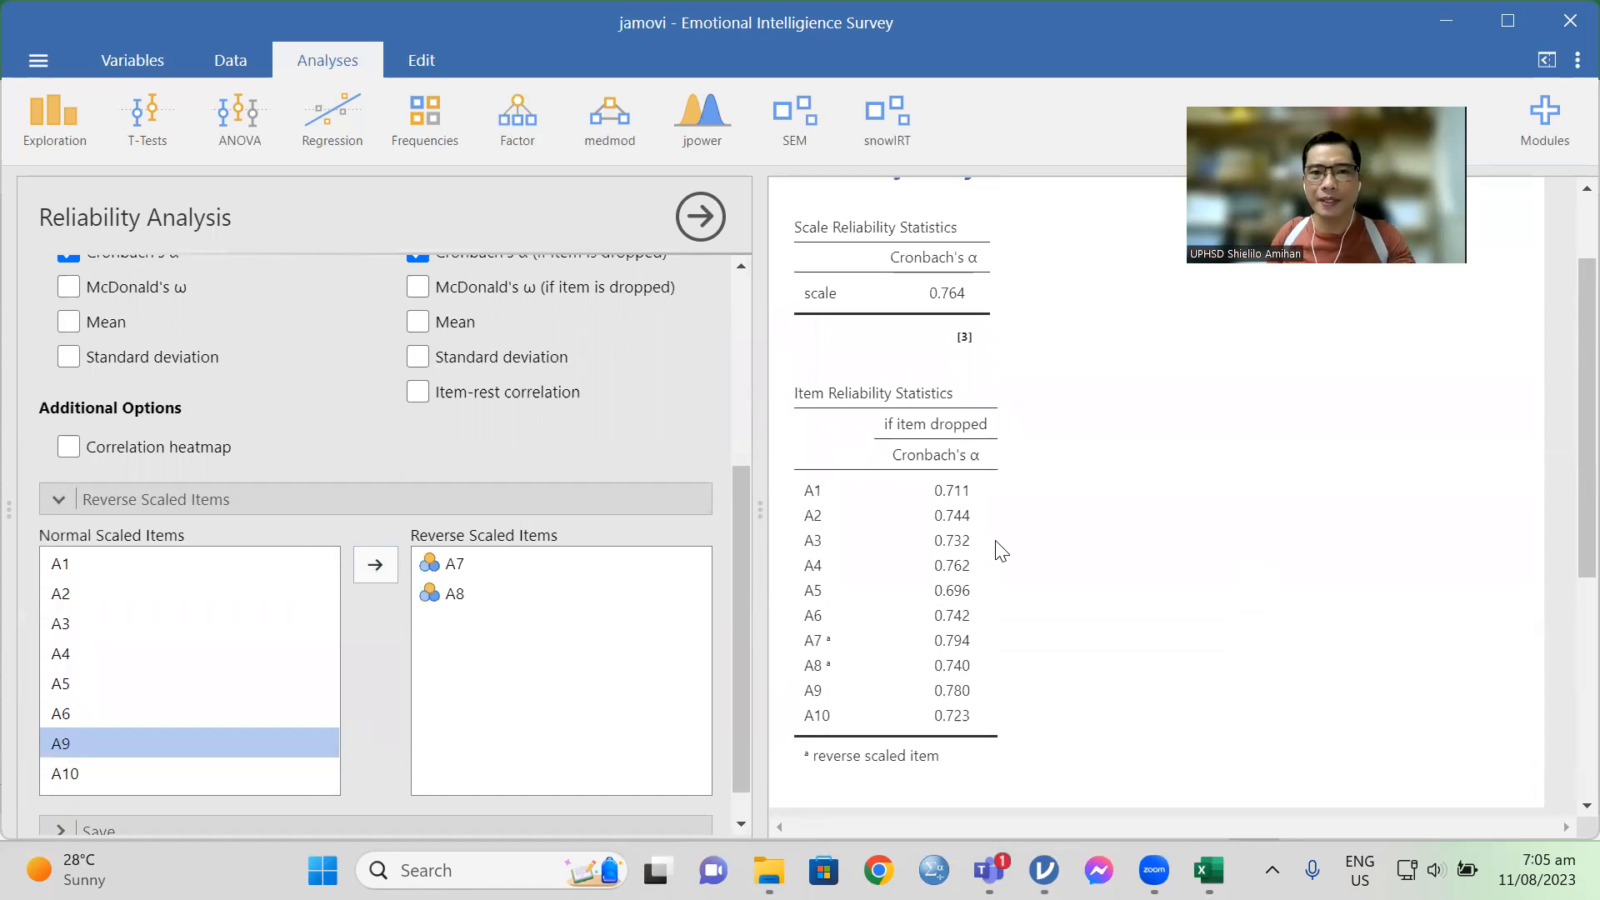
# Step: Examine the scale's Cronbach's α, the item reliability table and the analysis settings with A7 and A8 reversed
pyautogui.scroll(2, 1000, 553)
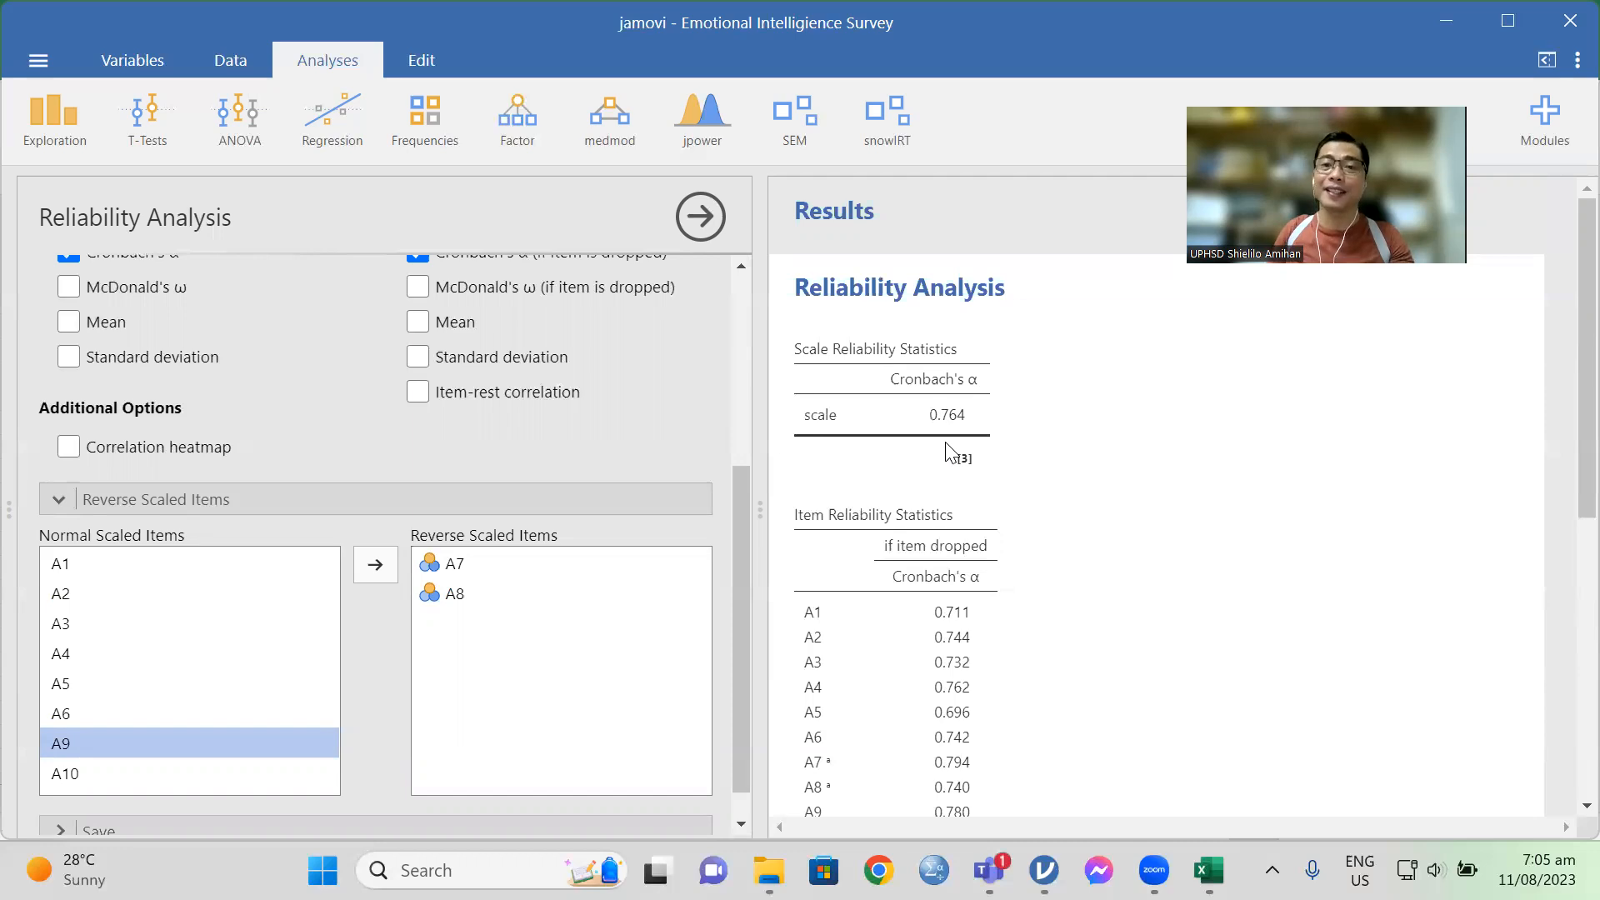
pyautogui.scroll(-3, 961, 429)
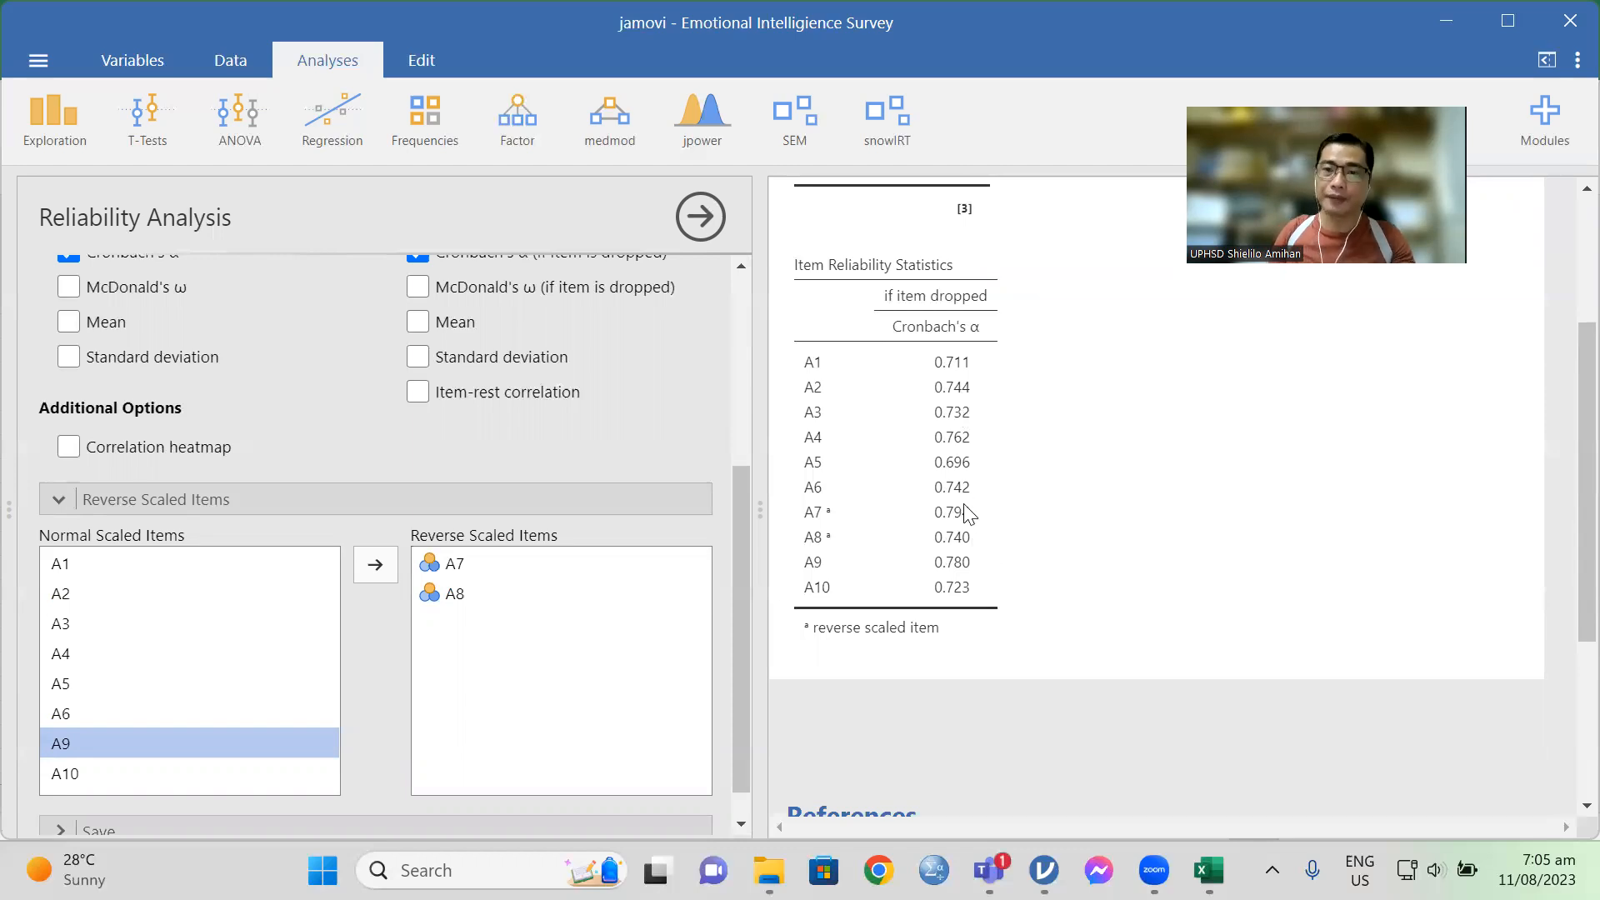
pyautogui.scroll(-4, 992, 593)
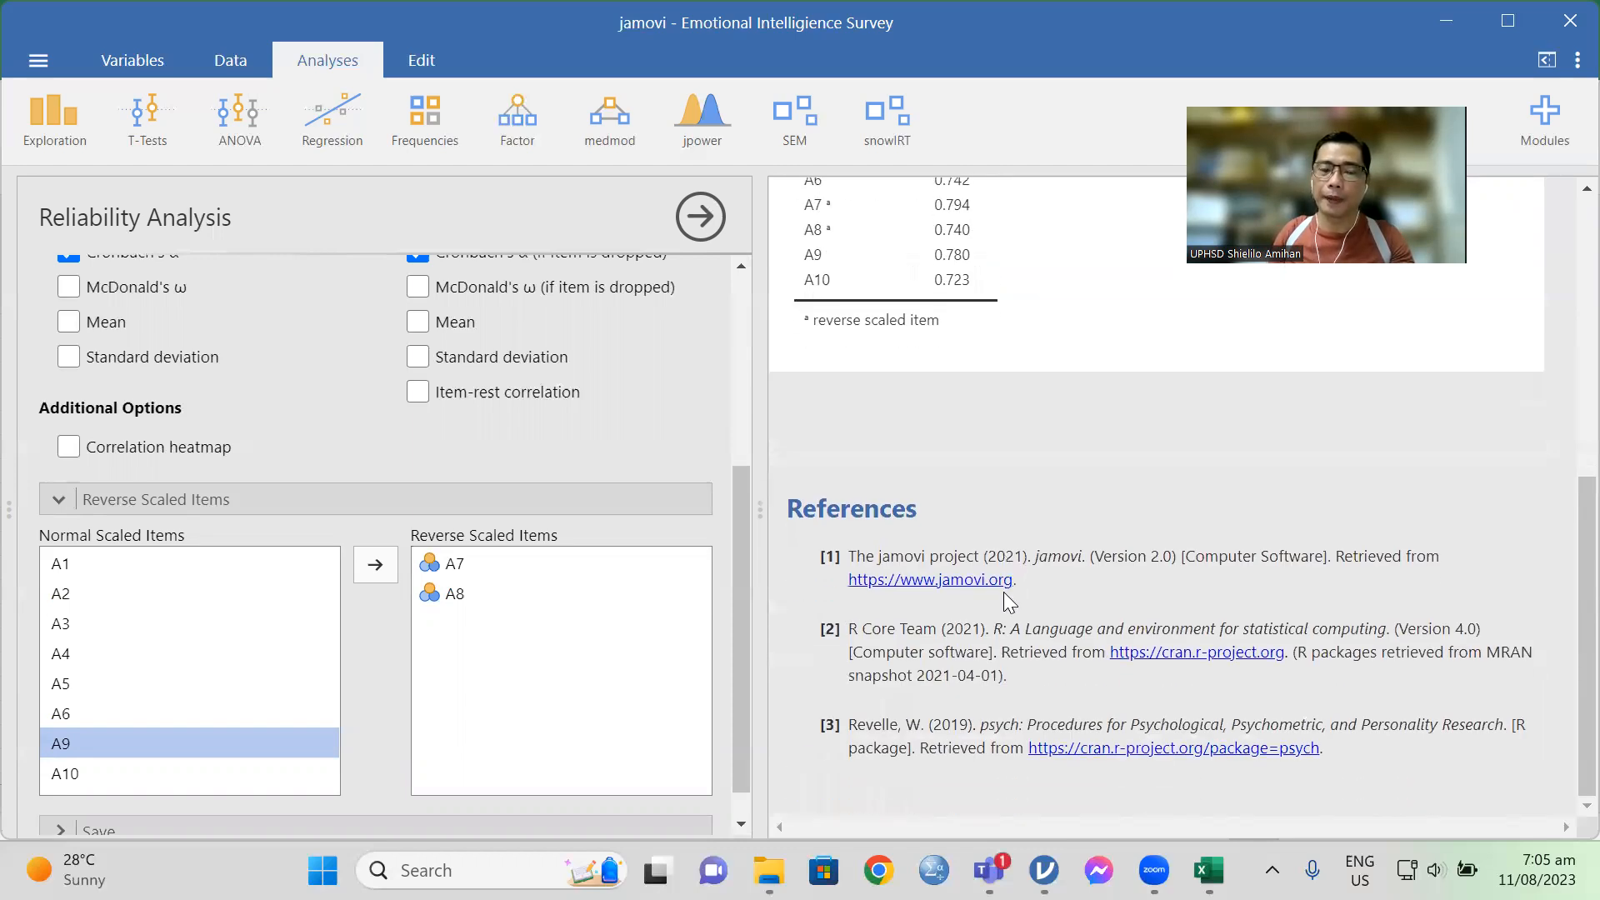
pyautogui.scroll(1, 981, 407)
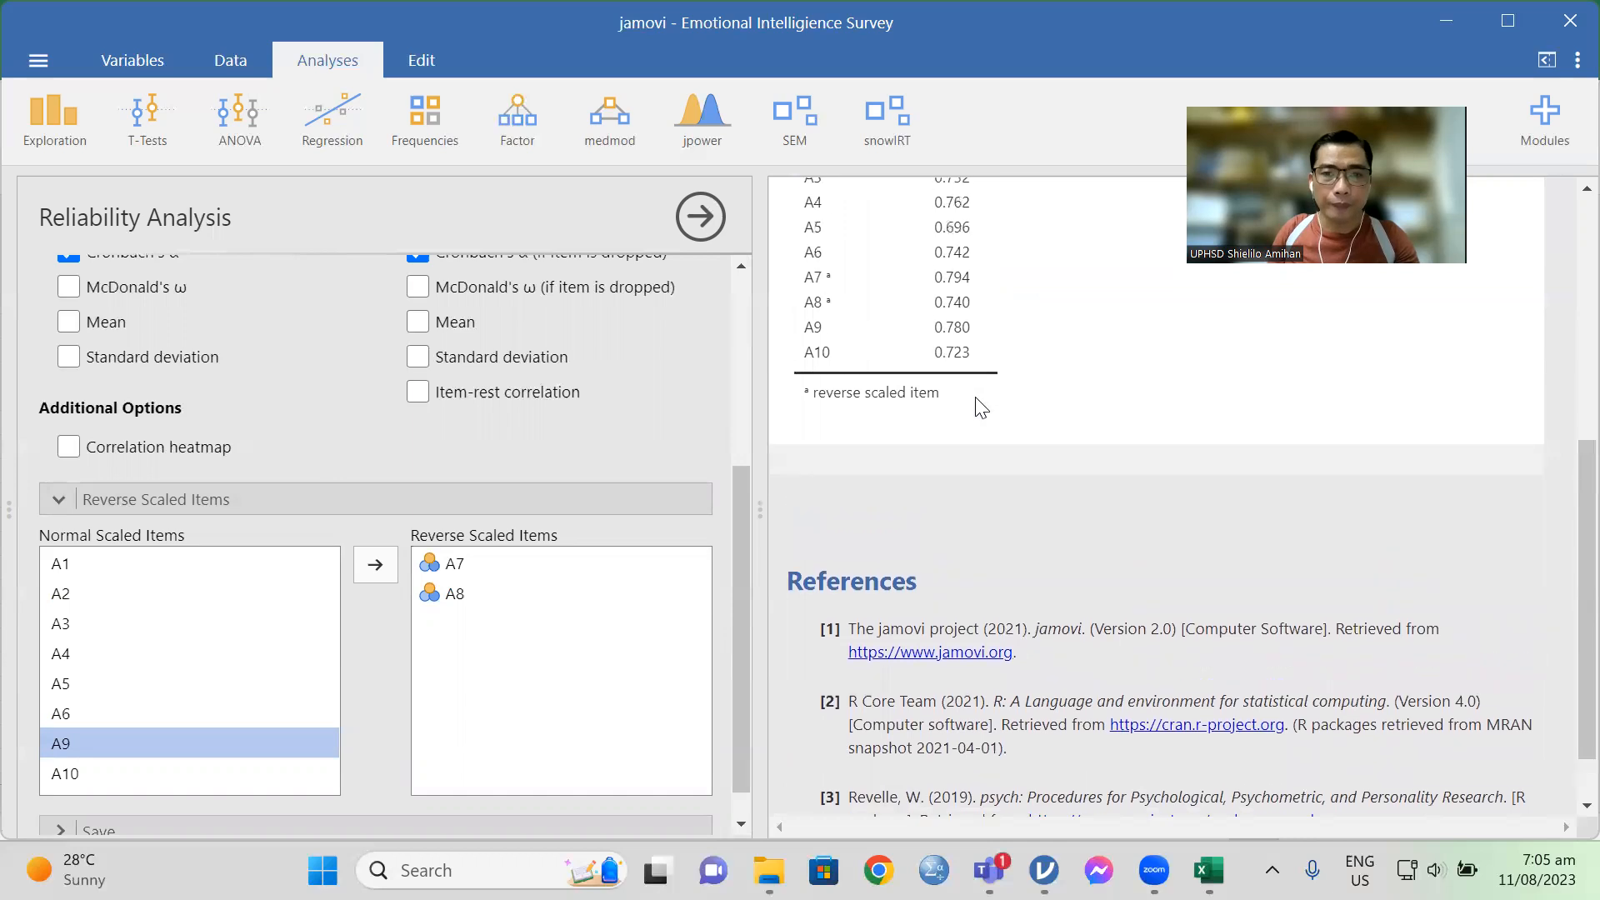
pyautogui.scroll(3, 980, 406)
pyautogui.scroll(-1, 614, 648)
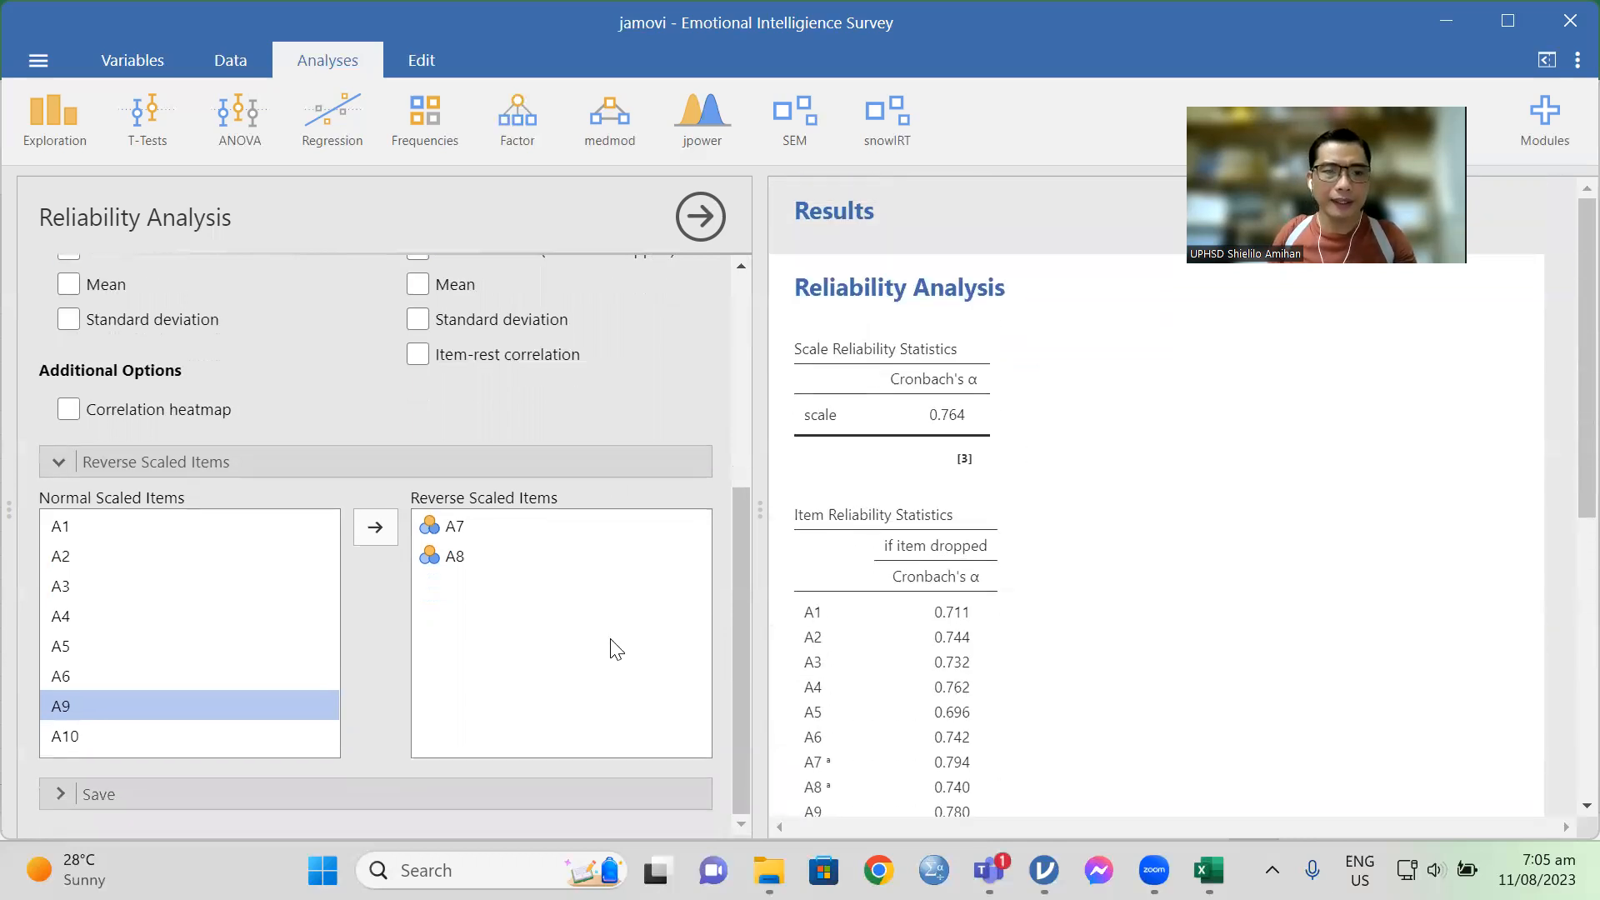
pyautogui.scroll(5, 615, 648)
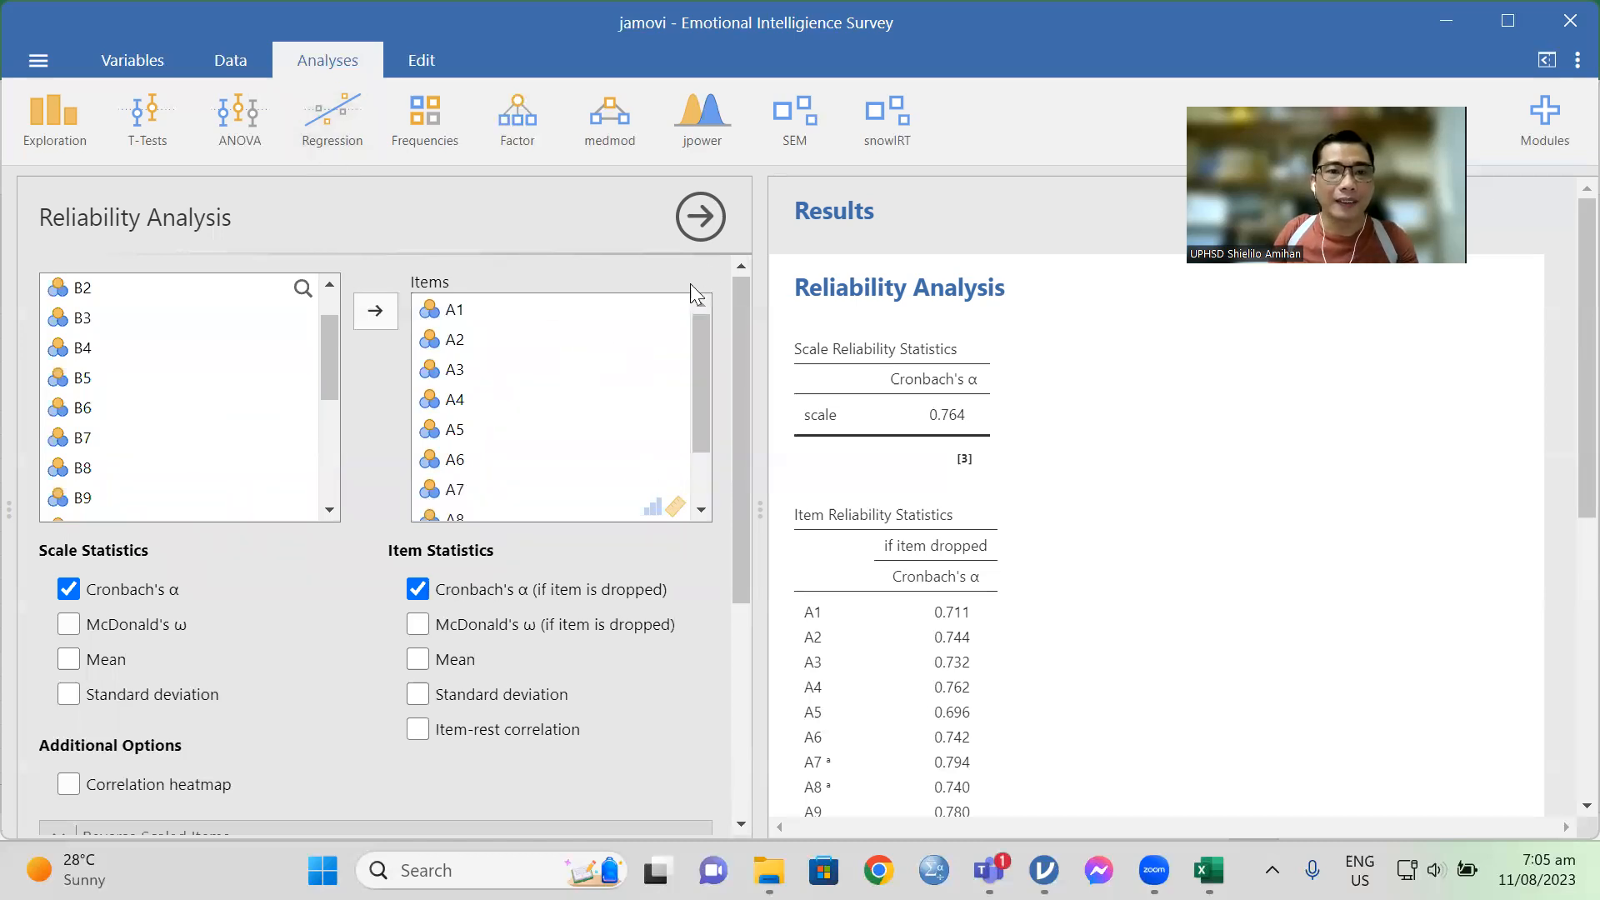
pyautogui.scroll(-2, 572, 465)
pyautogui.scroll(-5, 624, 493)
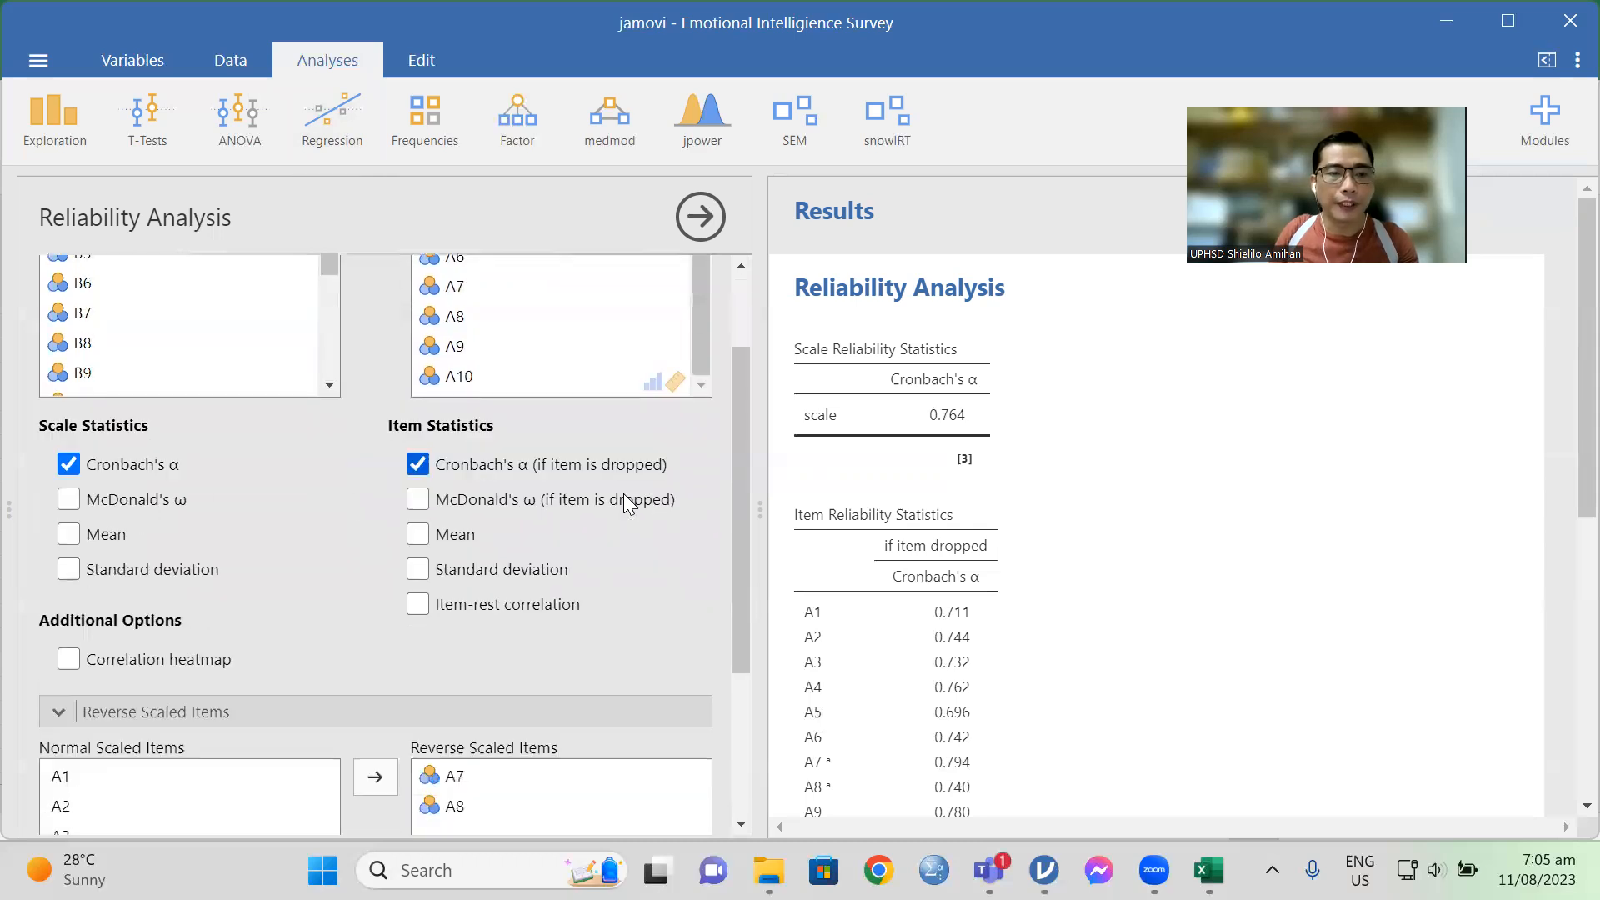
pyautogui.scroll(5, 534, 492)
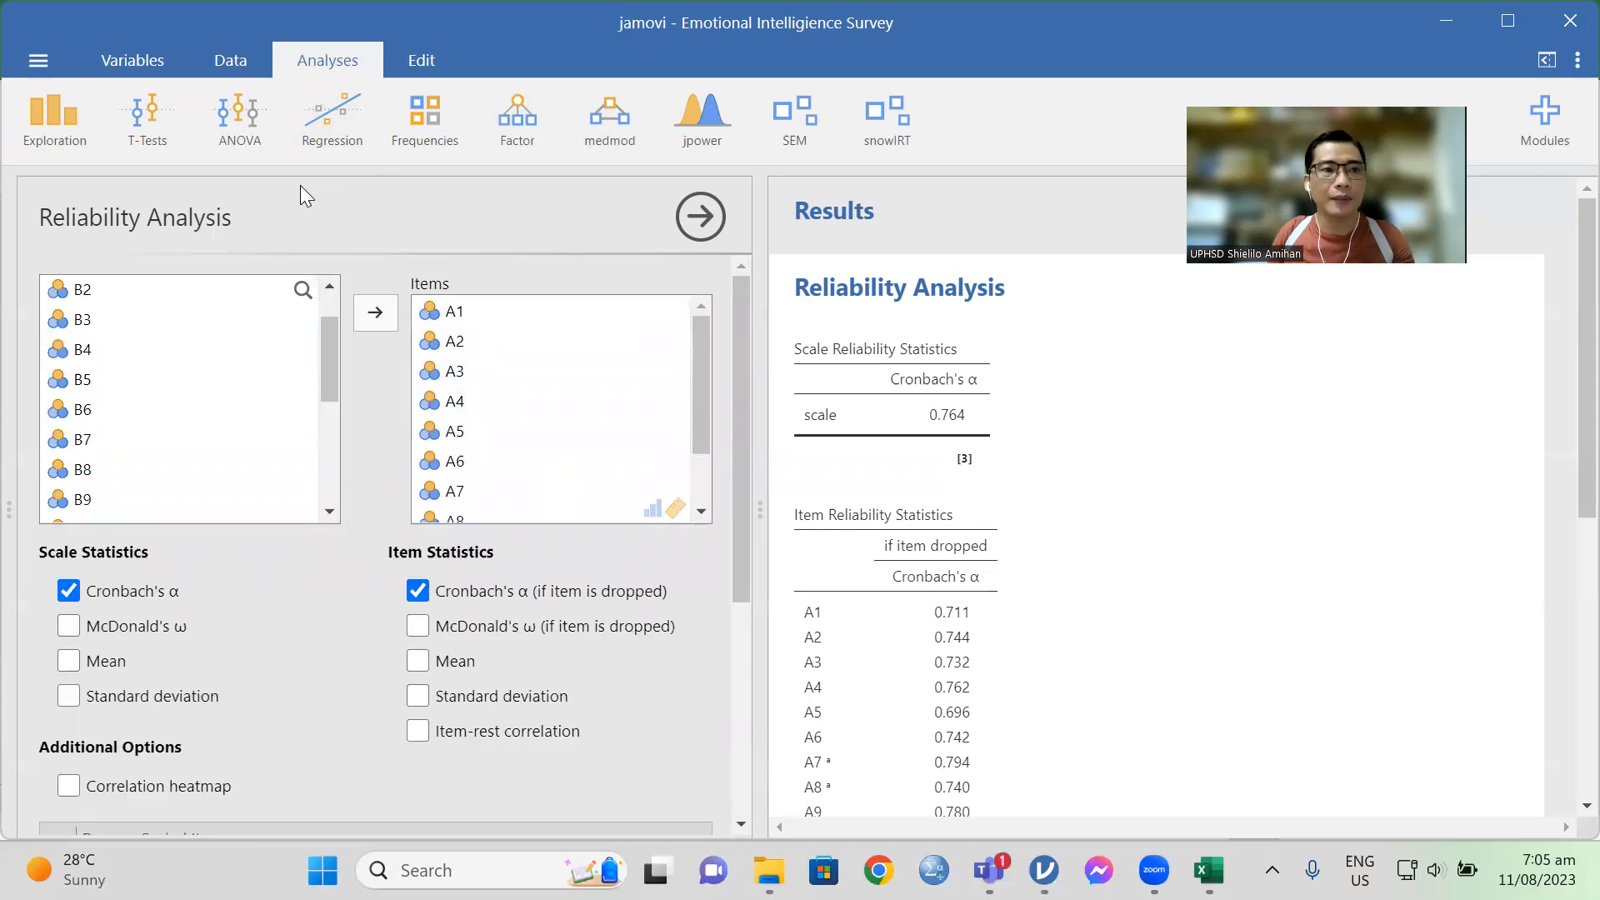
# Step: Close the options of the first analysis and start a second Reliability Analysis
pyautogui.click(692, 212)
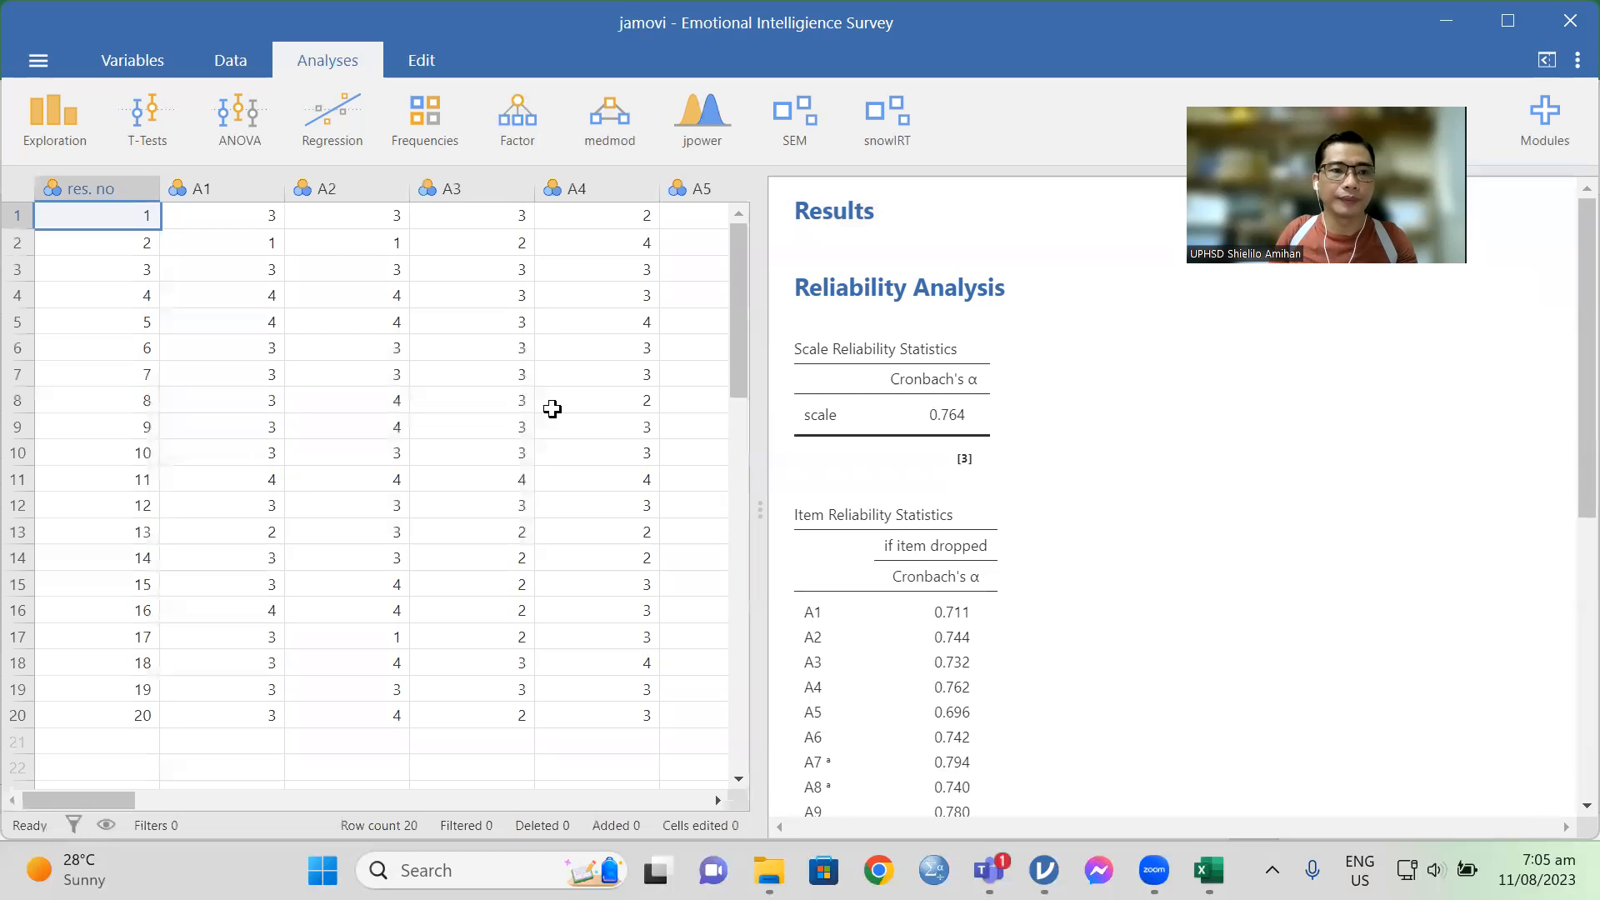
pyautogui.click(533, 120)
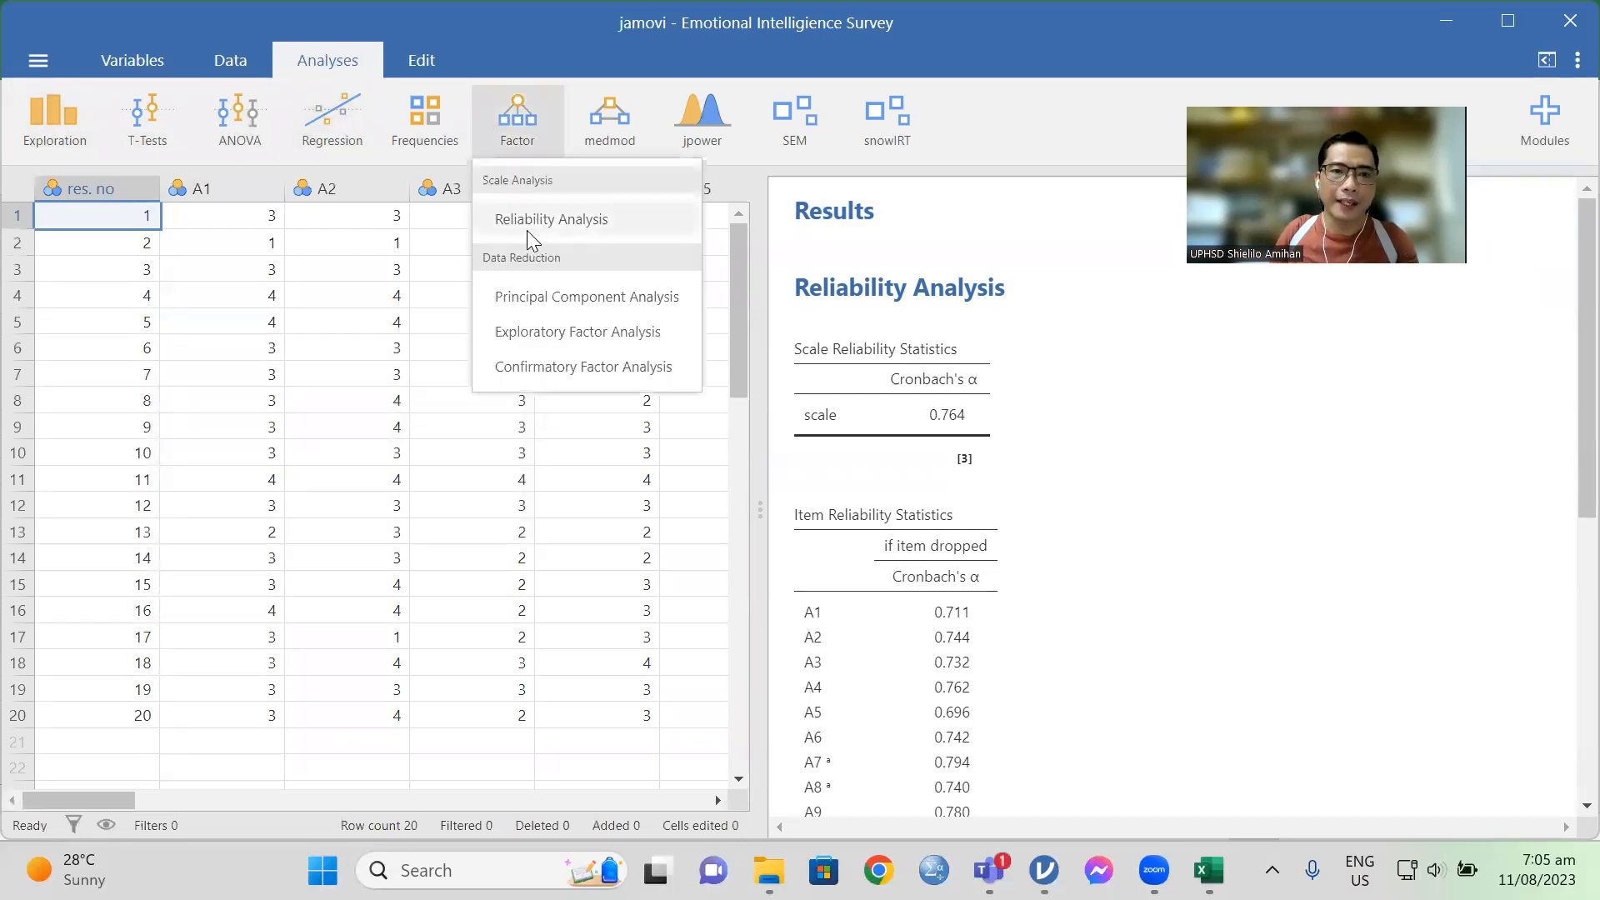
pyautogui.click(558, 225)
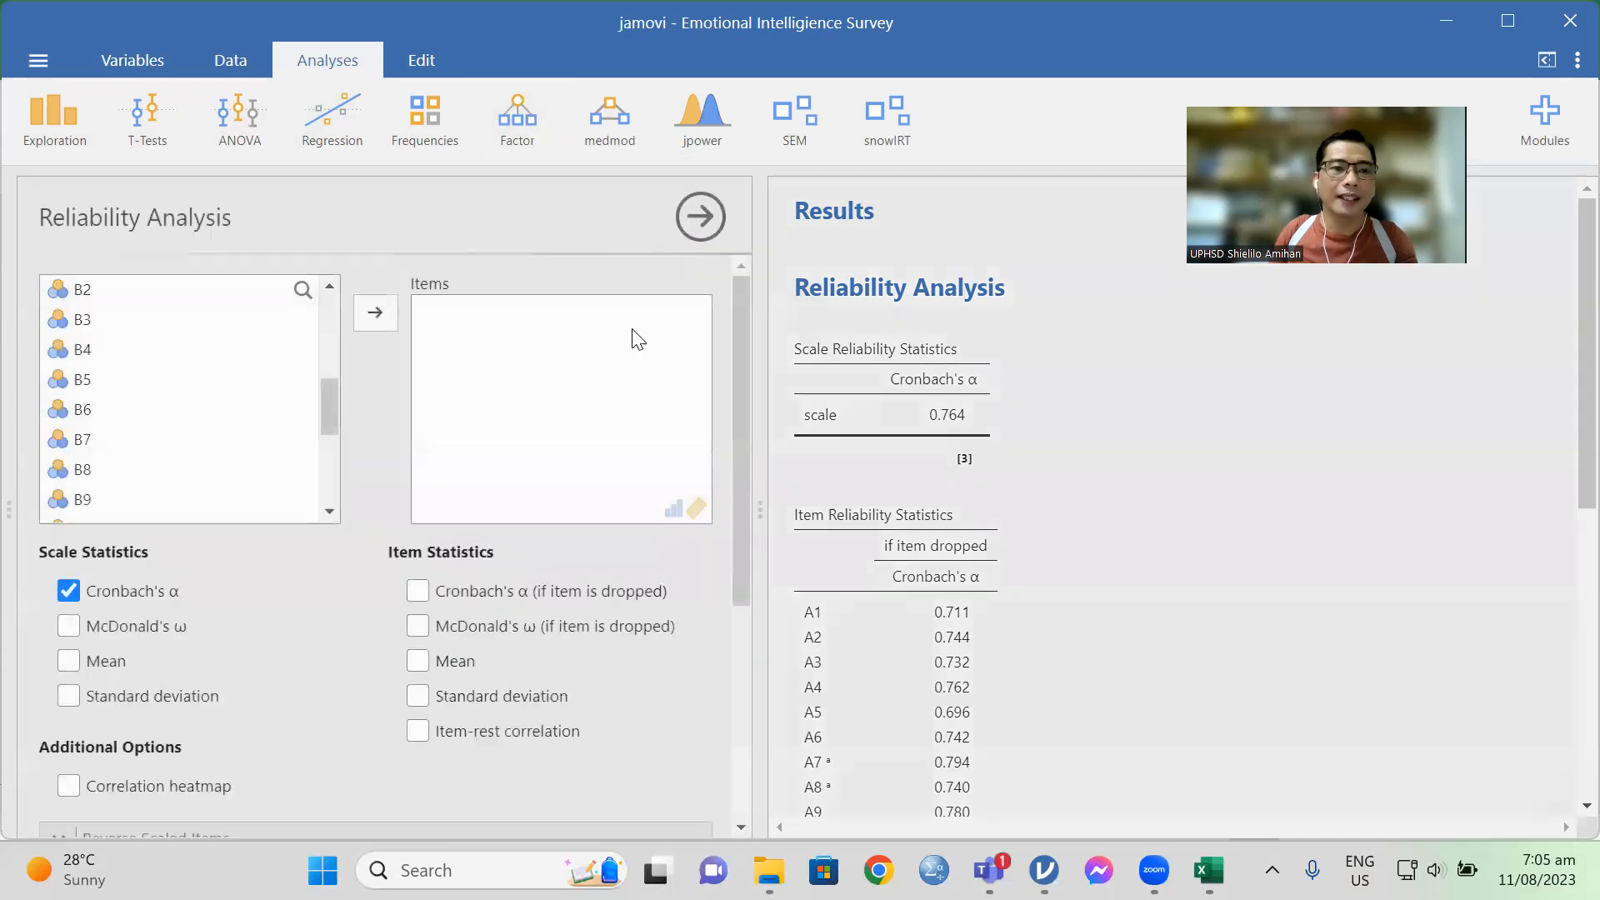
# Step: Add variables B1 through B10 as the items of the second Reliability Analysis
pyautogui.scroll(2, 167, 315)
pyautogui.scroll(-1, 183, 356)
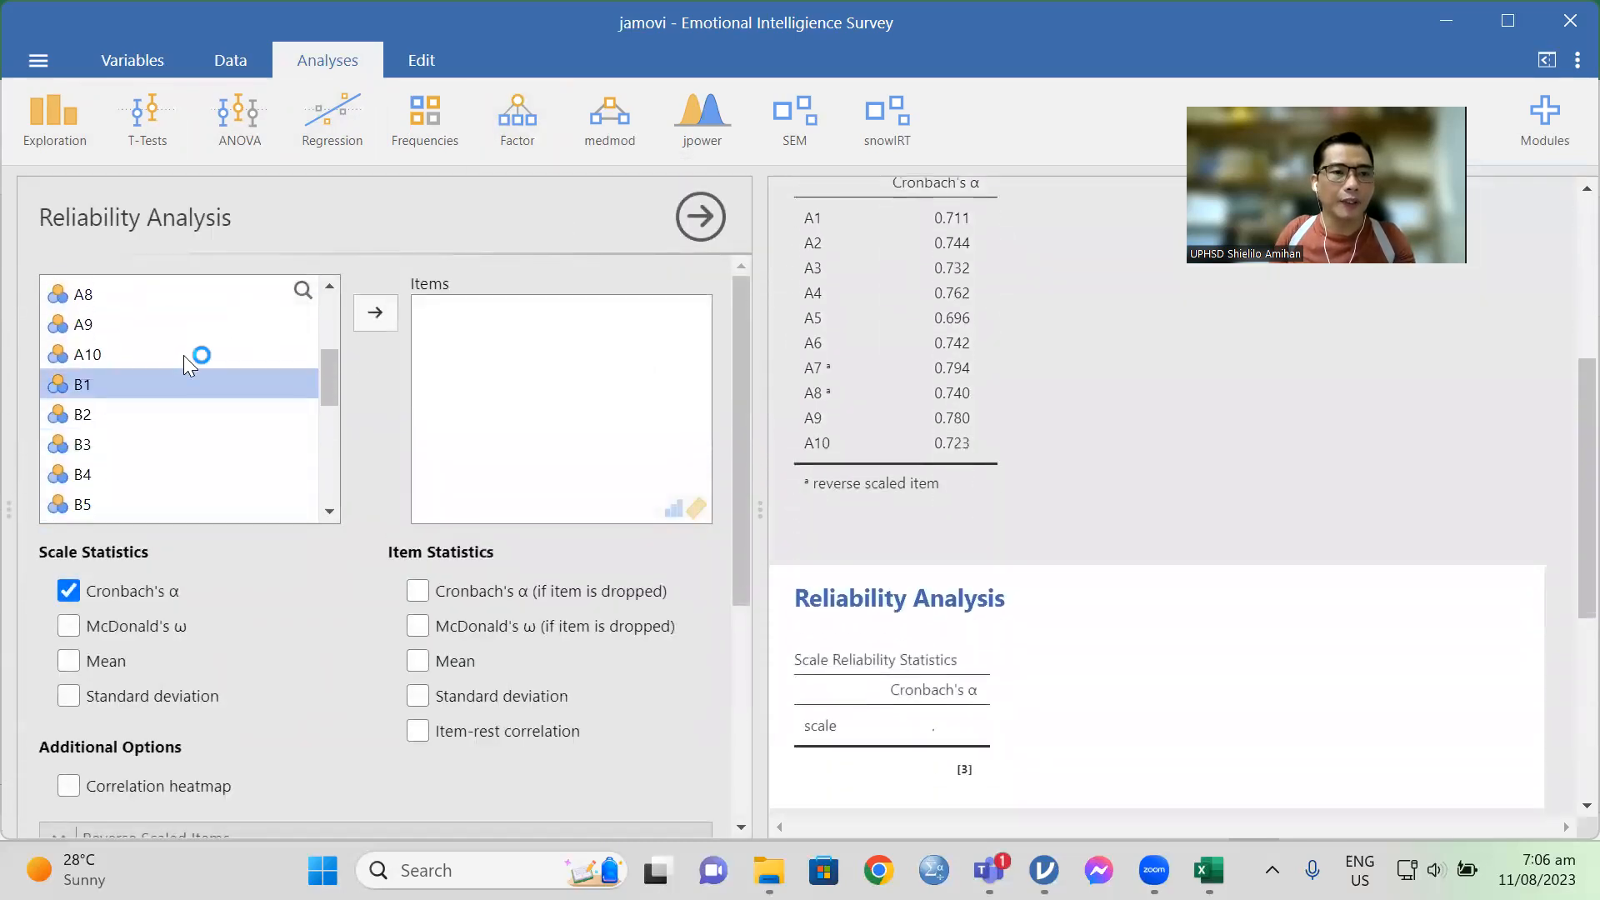
pyautogui.moveTo(101, 385); pyautogui.dragTo(94, 476)
pyautogui.keyDown('ctrl'); pyautogui.click(94, 476); pyautogui.keyUp('ctrl')
pyautogui.keyDown('ctrl'); pyautogui.click(97, 506); pyautogui.keyUp('ctrl')
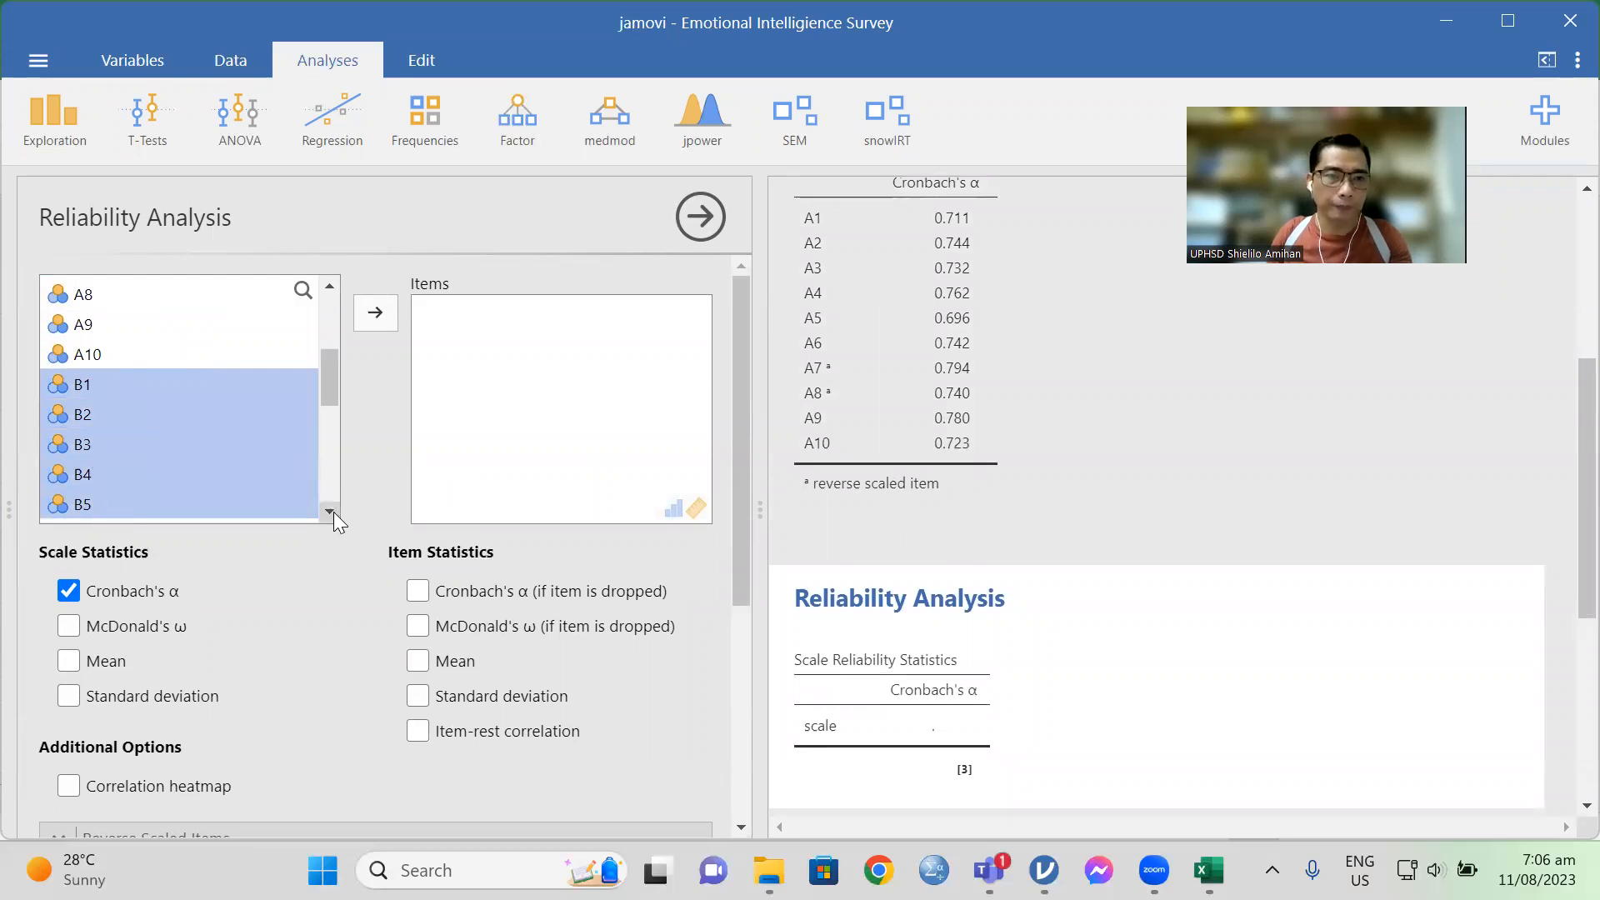
pyautogui.click(330, 514)
pyautogui.click(331, 285)
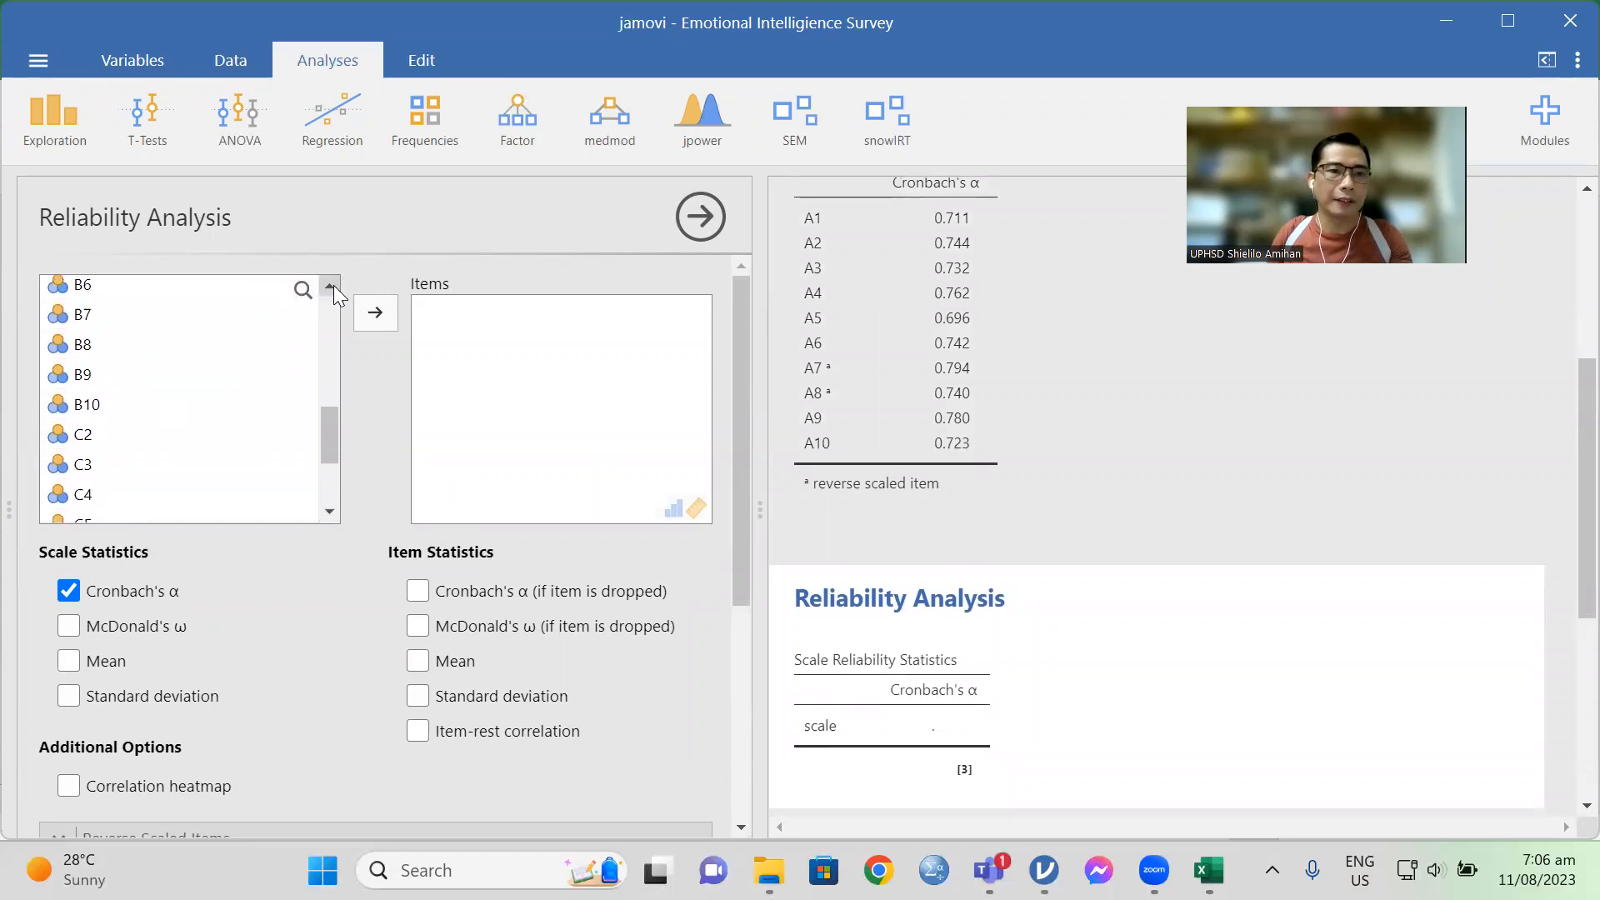
pyautogui.click(332, 286)
pyautogui.click(332, 286)
pyautogui.keyDown('ctrl'); pyautogui.click(81, 390); pyautogui.keyUp('ctrl')
pyautogui.keyDown('ctrl'); pyautogui.click(90, 419); pyautogui.keyUp('ctrl')
pyautogui.keyDown('ctrl'); pyautogui.click(91, 445); pyautogui.keyUp('ctrl')
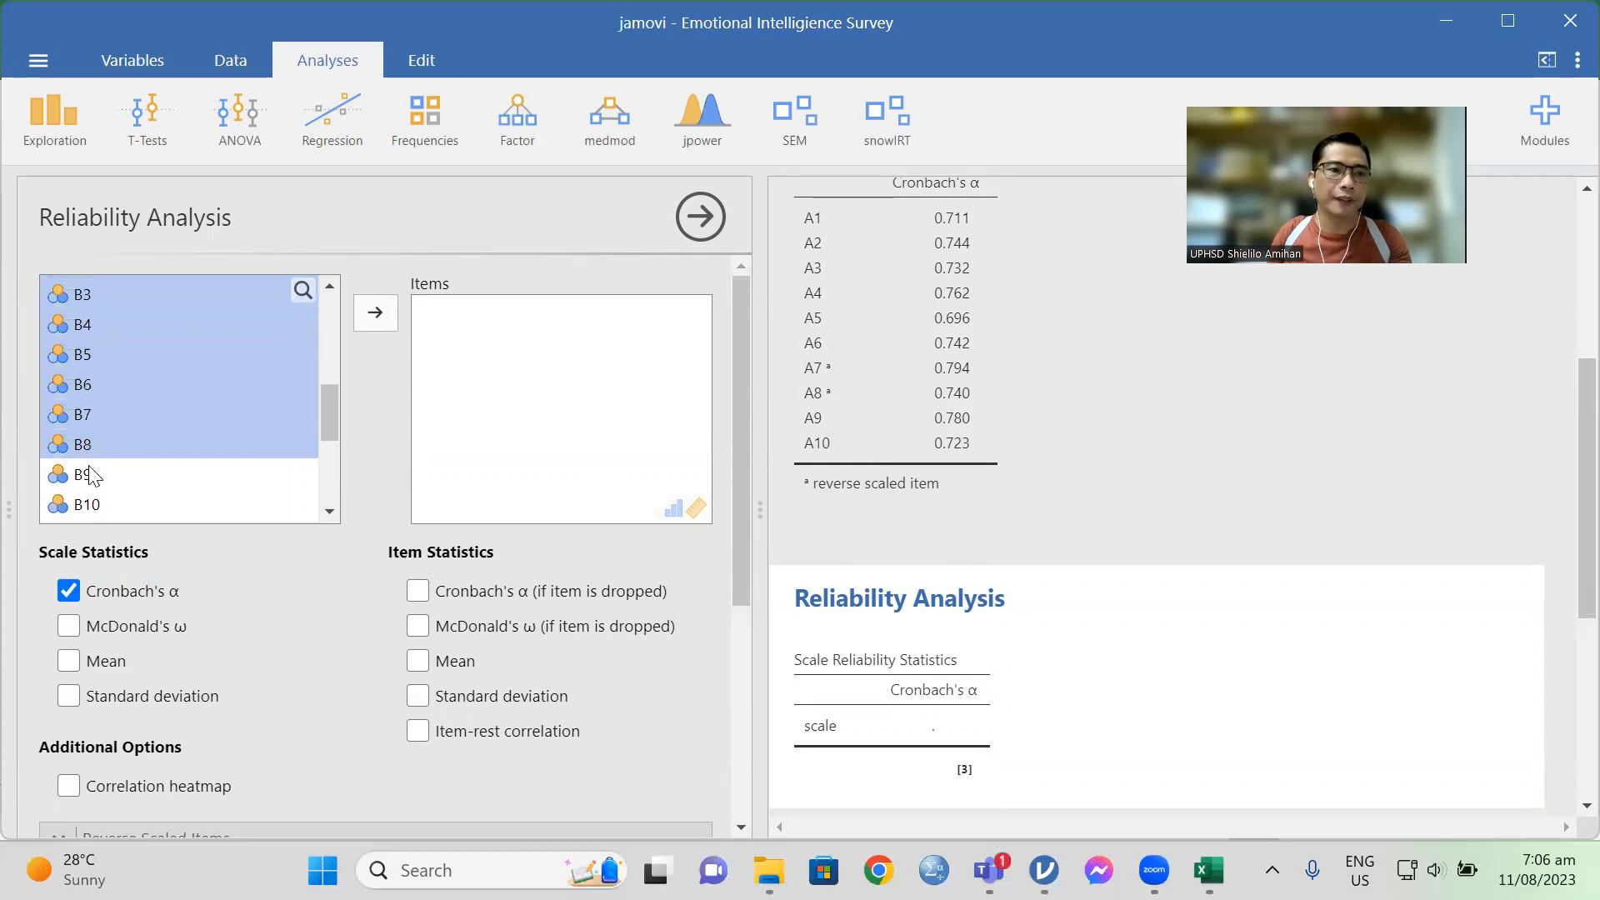
pyautogui.keyDown('ctrl'); pyautogui.click(87, 471); pyautogui.keyUp('ctrl')
pyautogui.keyDown('ctrl'); pyautogui.click(90, 504); pyautogui.keyUp('ctrl')
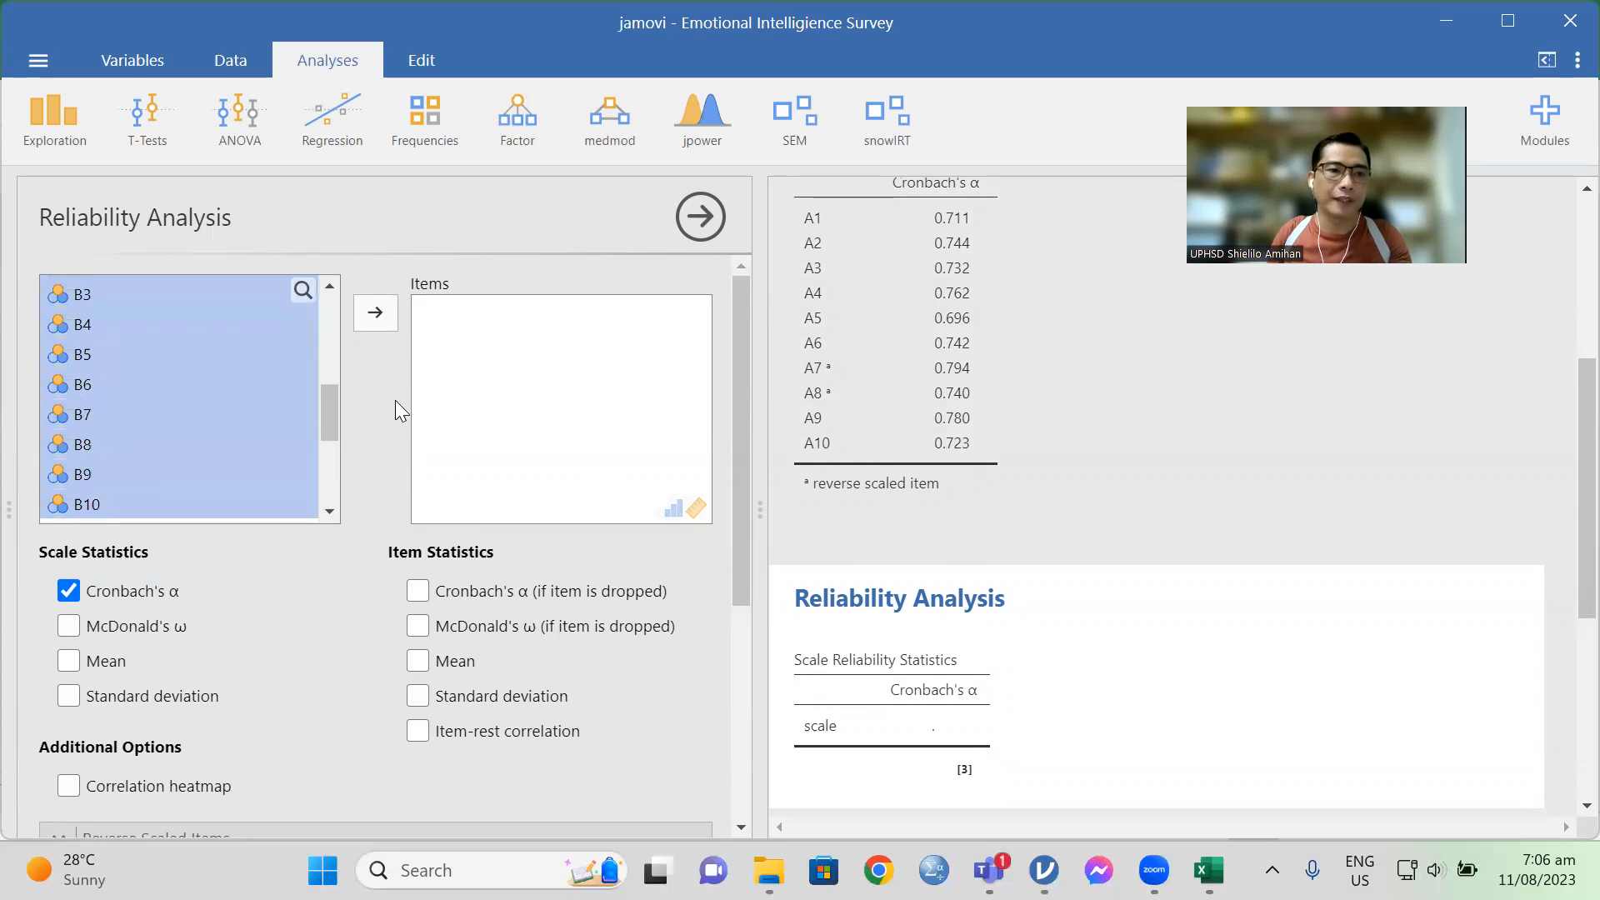
pyautogui.click(372, 317)
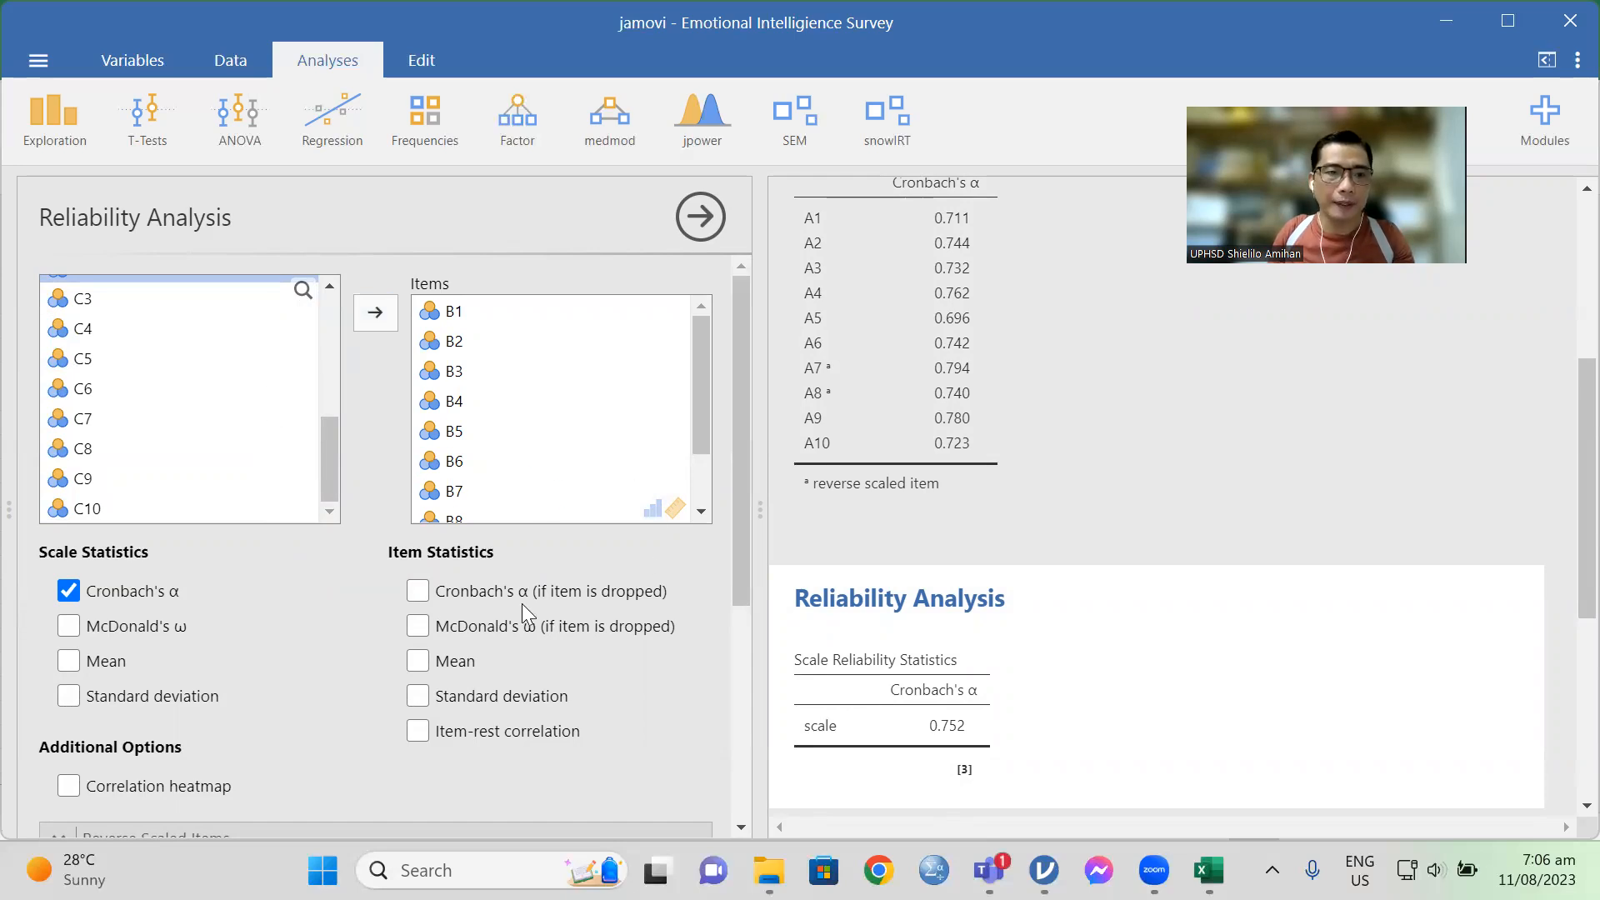
# Step: Add the Cronbach's α (if item is dropped) statistic for items B1 through B10 and close the analysis options
pyautogui.scroll(-3, 1140, 447)
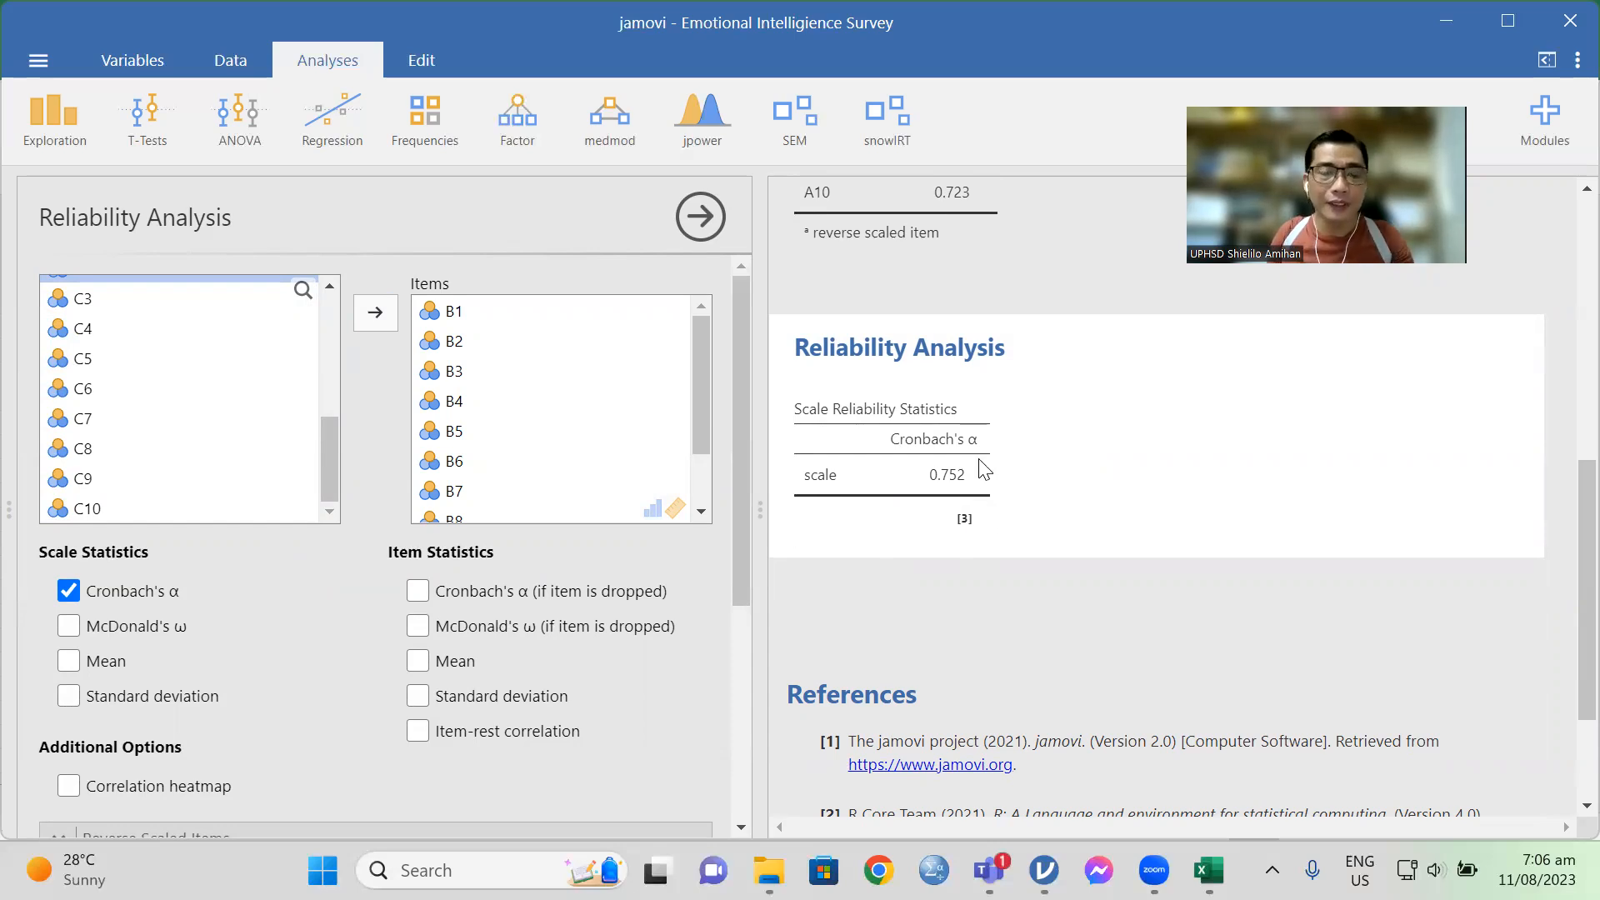
pyautogui.click(418, 591)
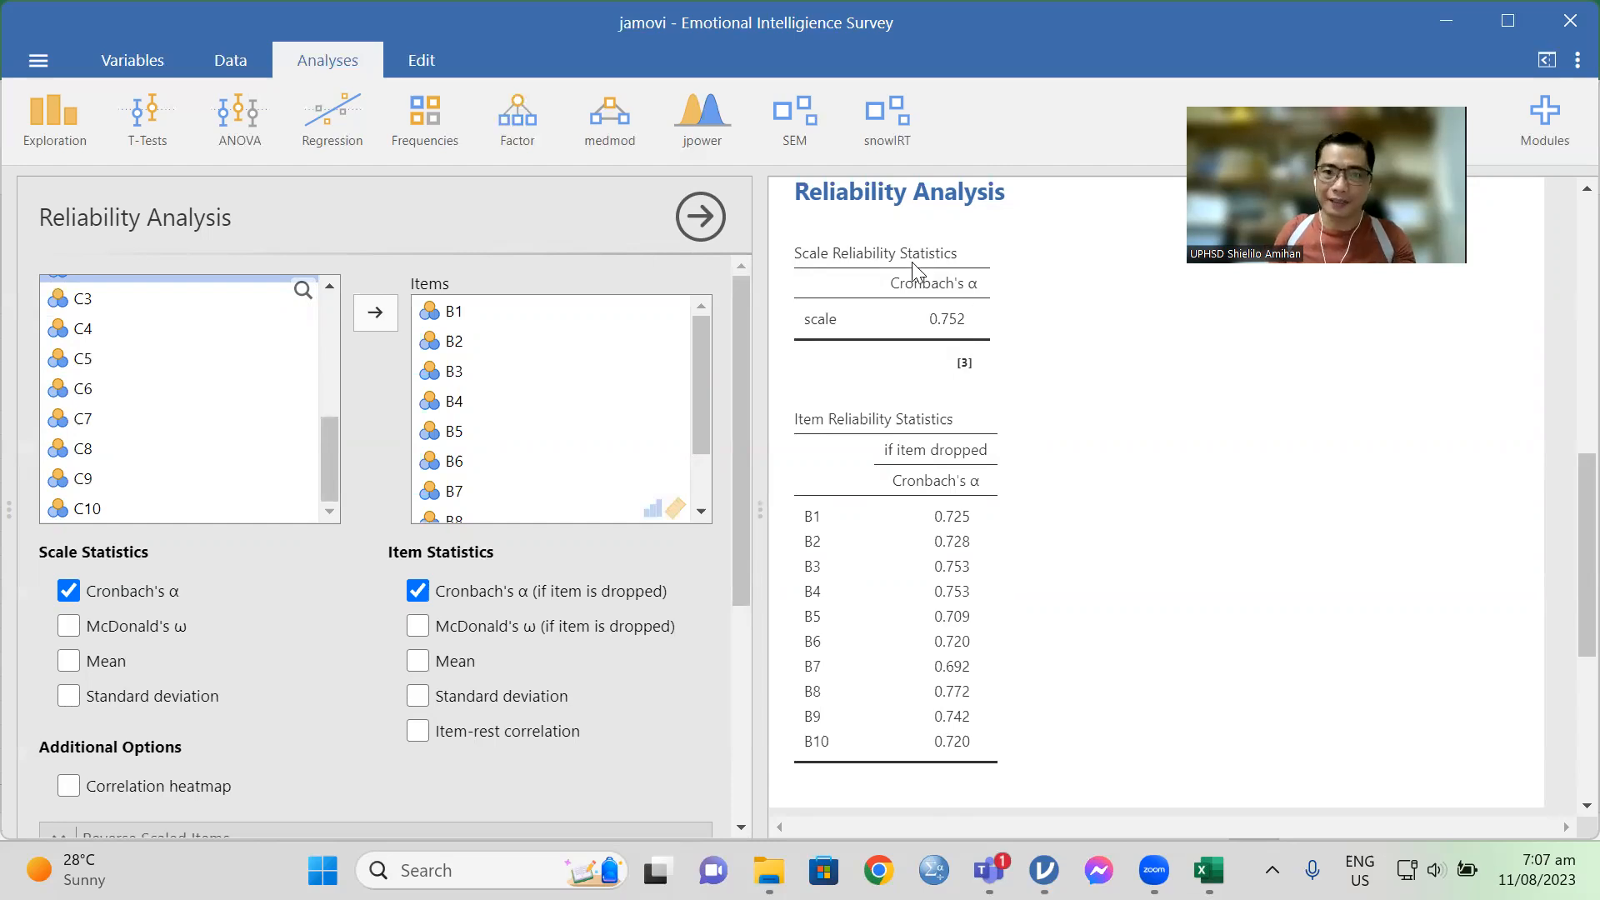
pyautogui.click(700, 217)
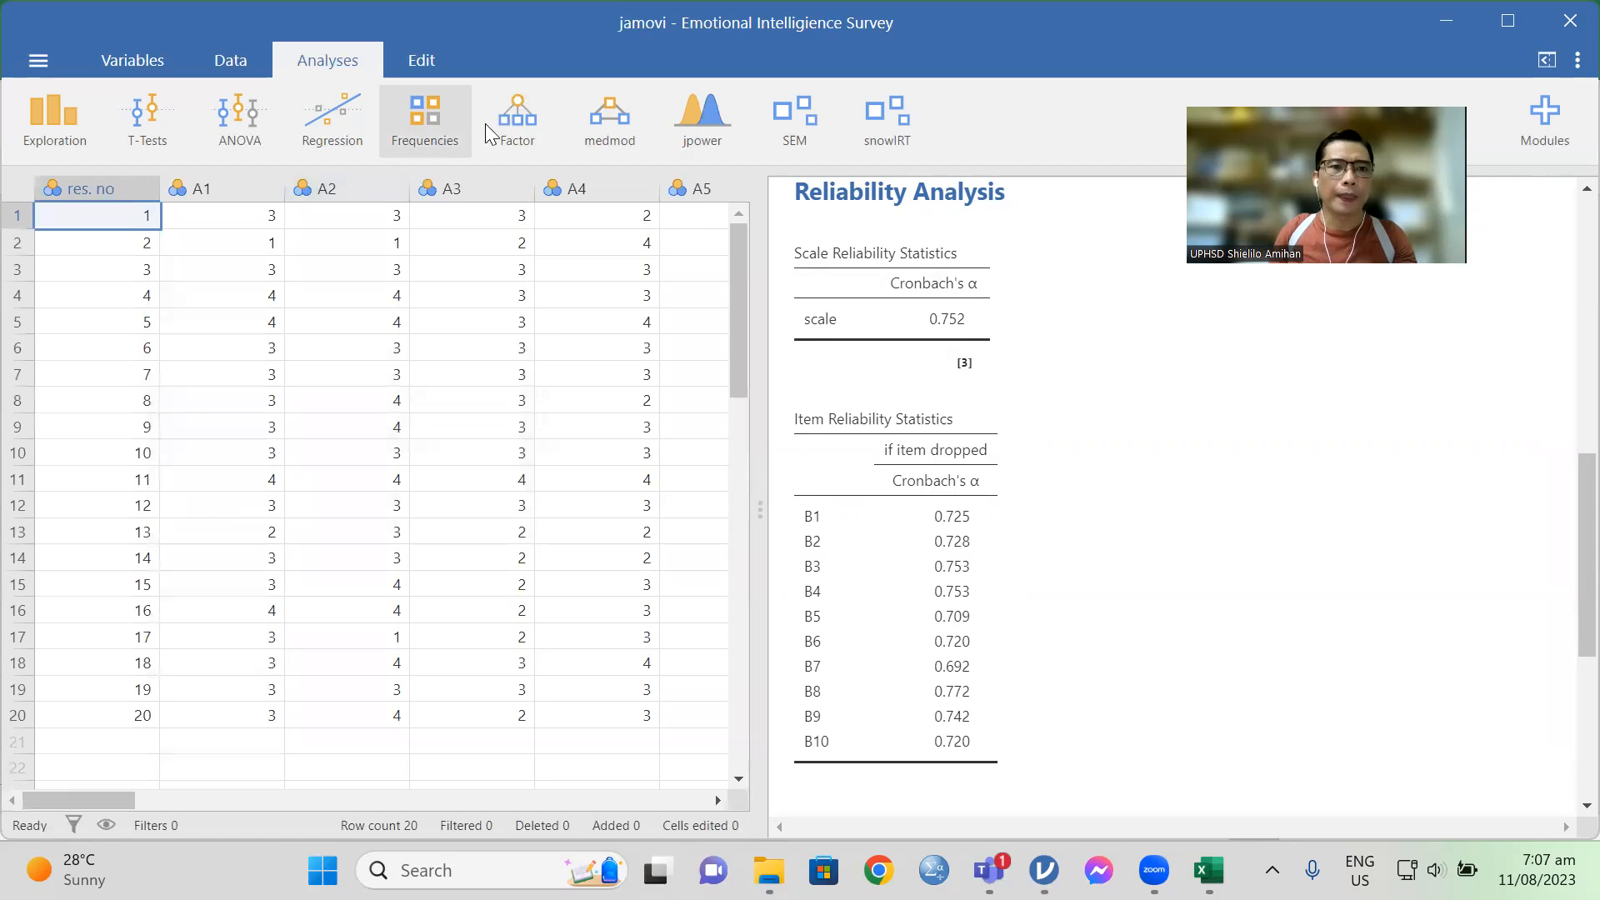
# Step: Create a third Reliability Analysis with variables C2 through C10 as its items
pyautogui.click(512, 121)
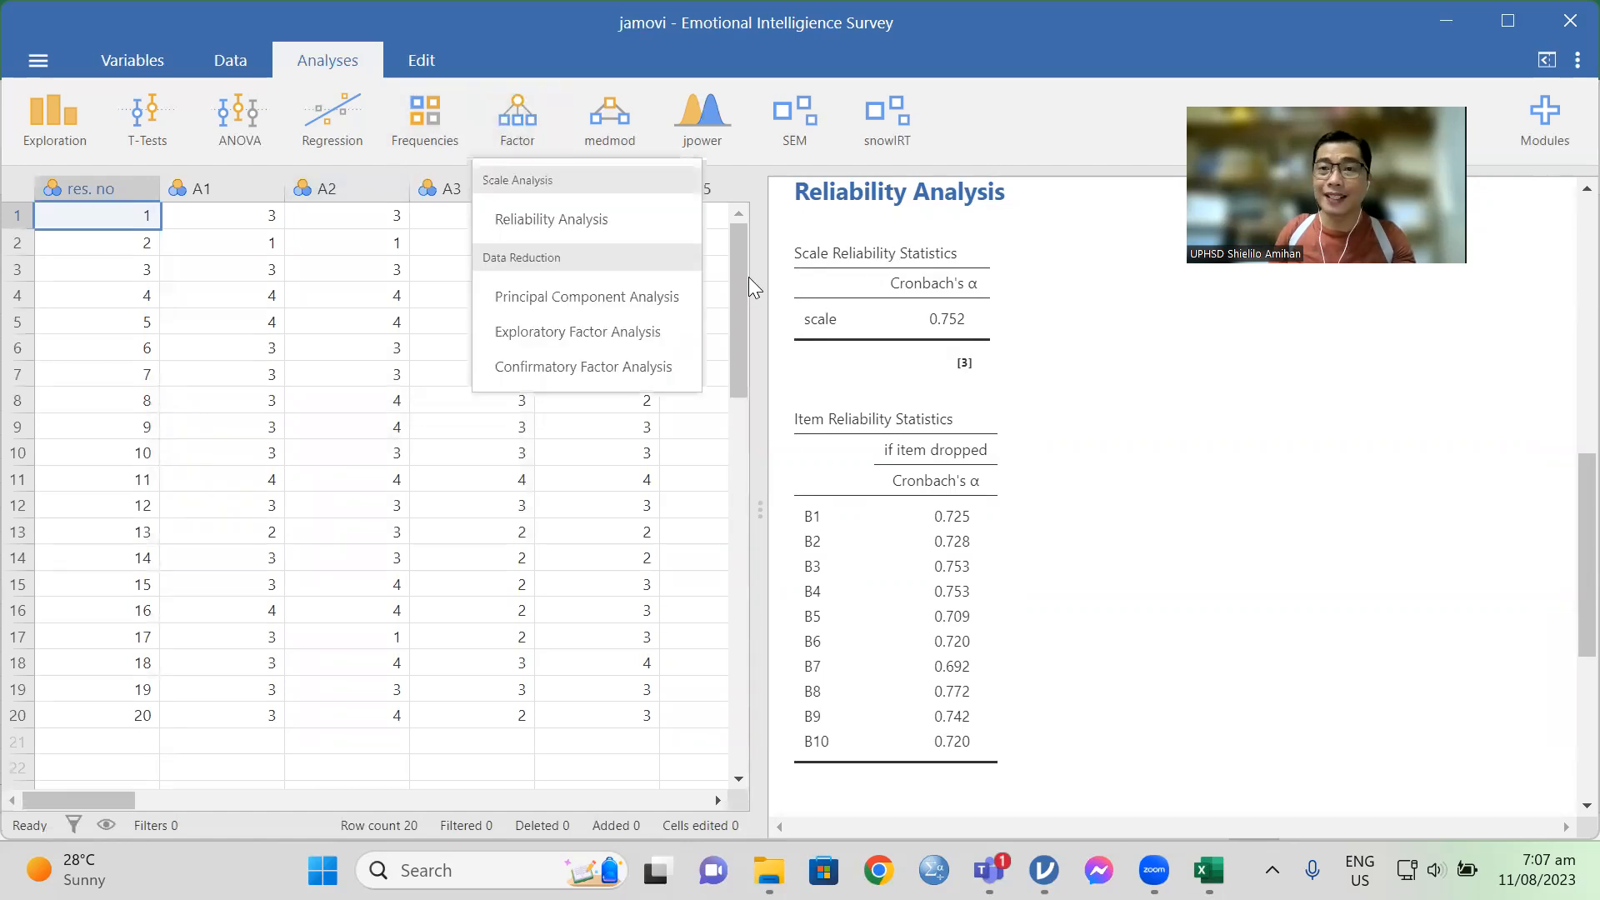
pyautogui.click(541, 221)
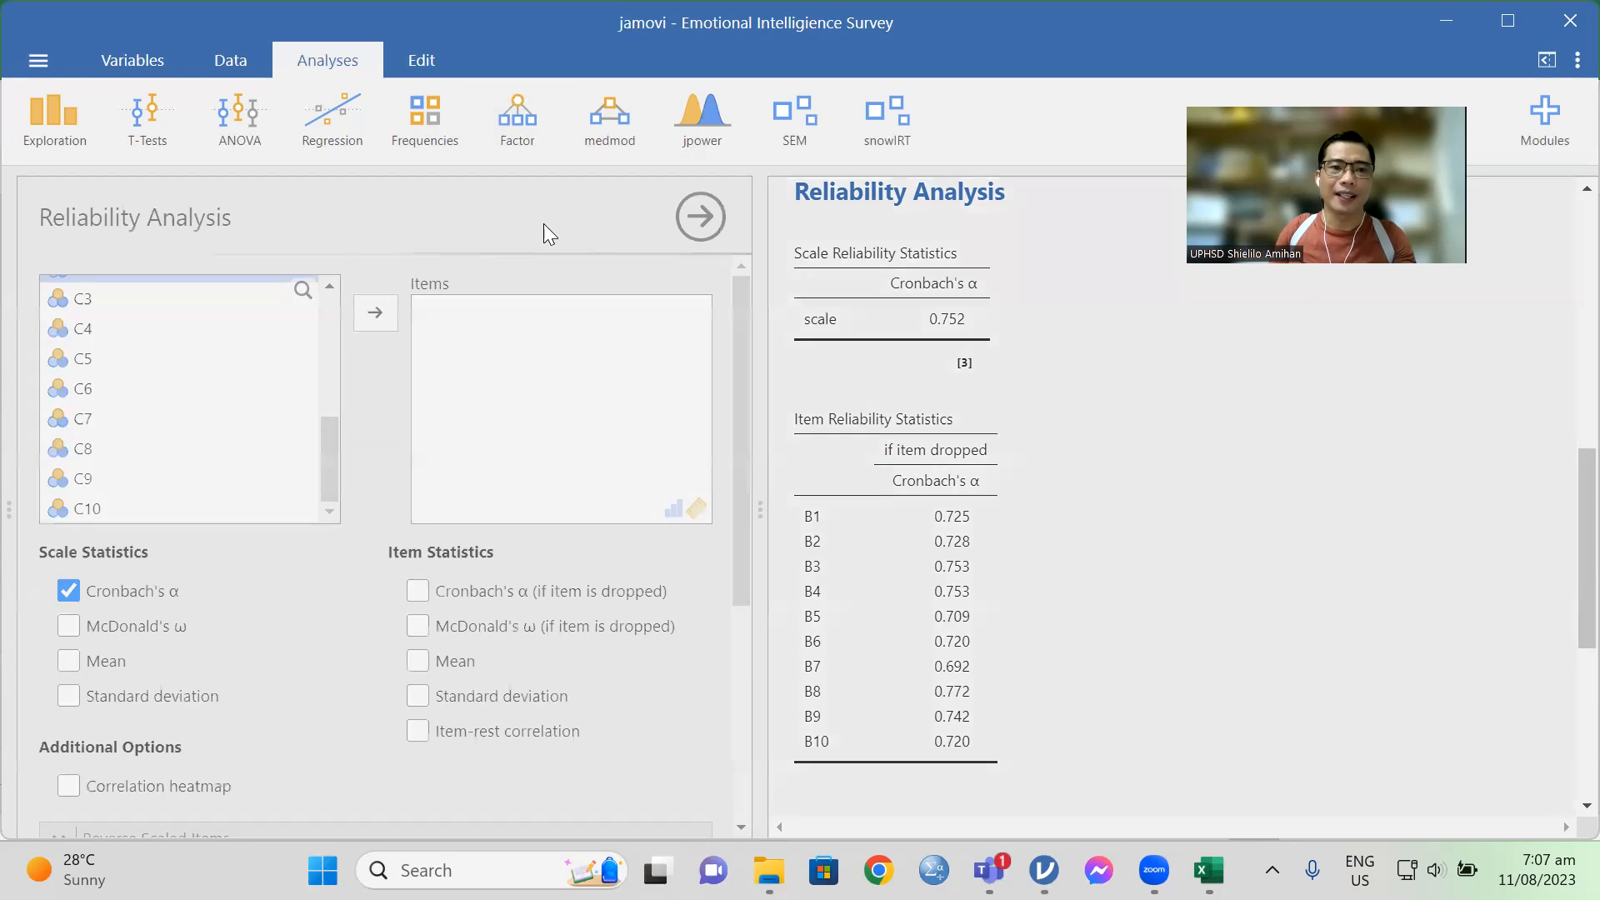
pyautogui.scroll(-3, 229, 444)
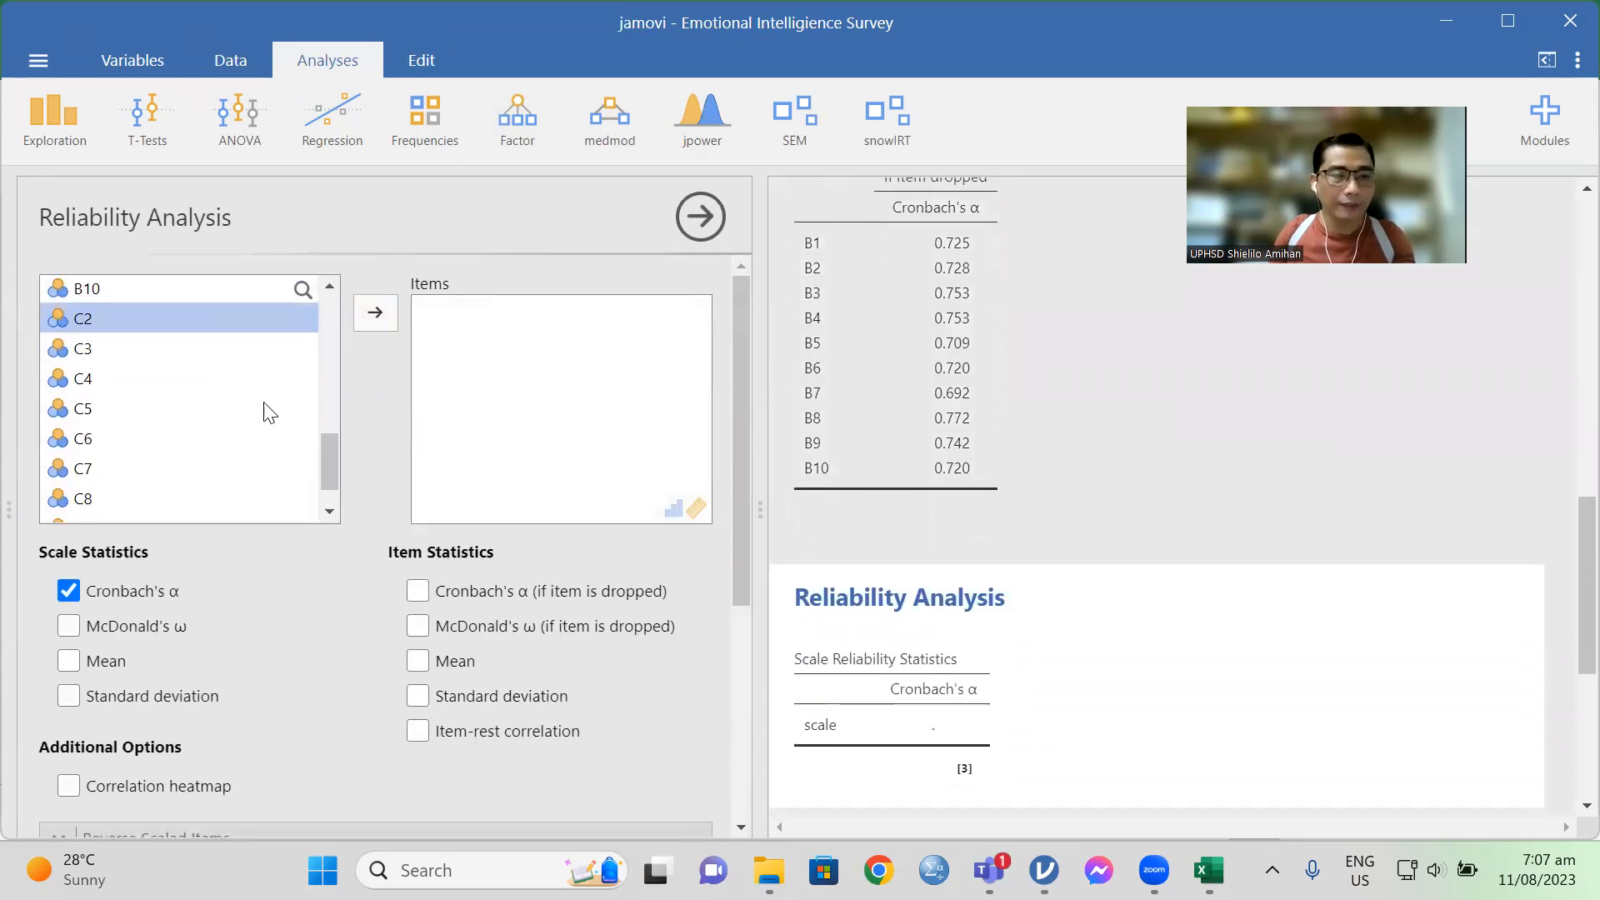
pyautogui.keyDown('ctrl'); pyautogui.click(81, 352); pyautogui.keyUp('ctrl')
pyautogui.keyDown('ctrl'); pyautogui.click(84, 385); pyautogui.keyUp('ctrl')
pyautogui.keyDown('ctrl'); pyautogui.click(86, 408); pyautogui.keyUp('ctrl')
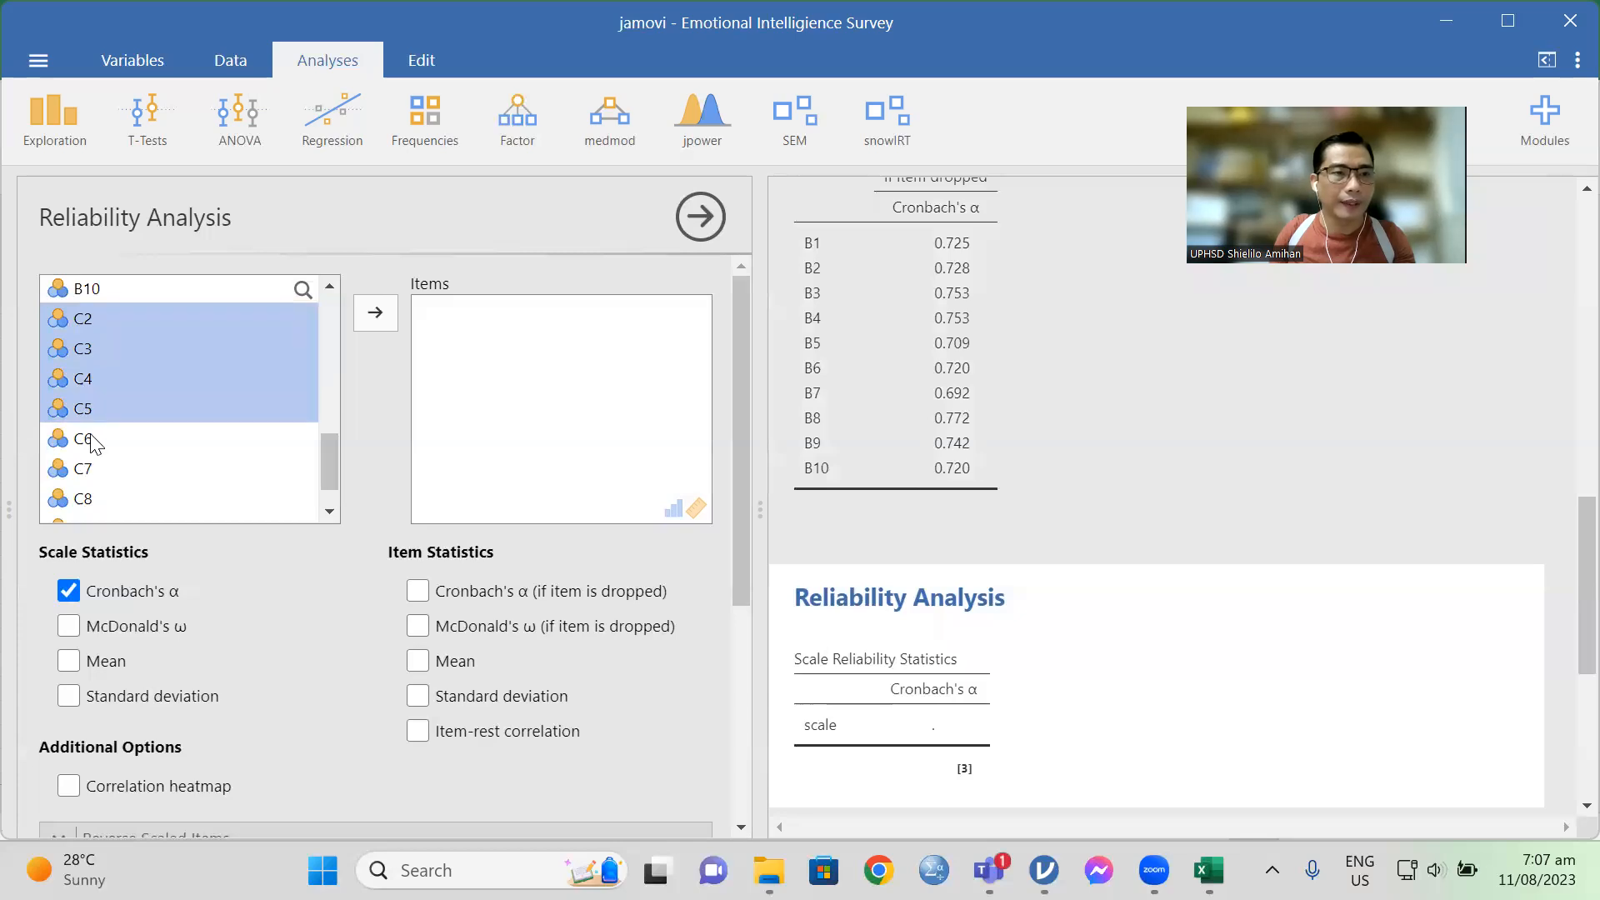
pyautogui.keyDown('ctrl'); pyautogui.click(92, 442); pyautogui.keyUp('ctrl')
pyautogui.keyDown('ctrl'); pyautogui.click(98, 471); pyautogui.keyUp('ctrl')
pyautogui.keyDown('ctrl'); pyautogui.click(113, 502); pyautogui.keyUp('ctrl')
pyautogui.scroll(-1, 332, 506)
pyautogui.keyDown('ctrl'); pyautogui.click(107, 480); pyautogui.keyUp('ctrl')
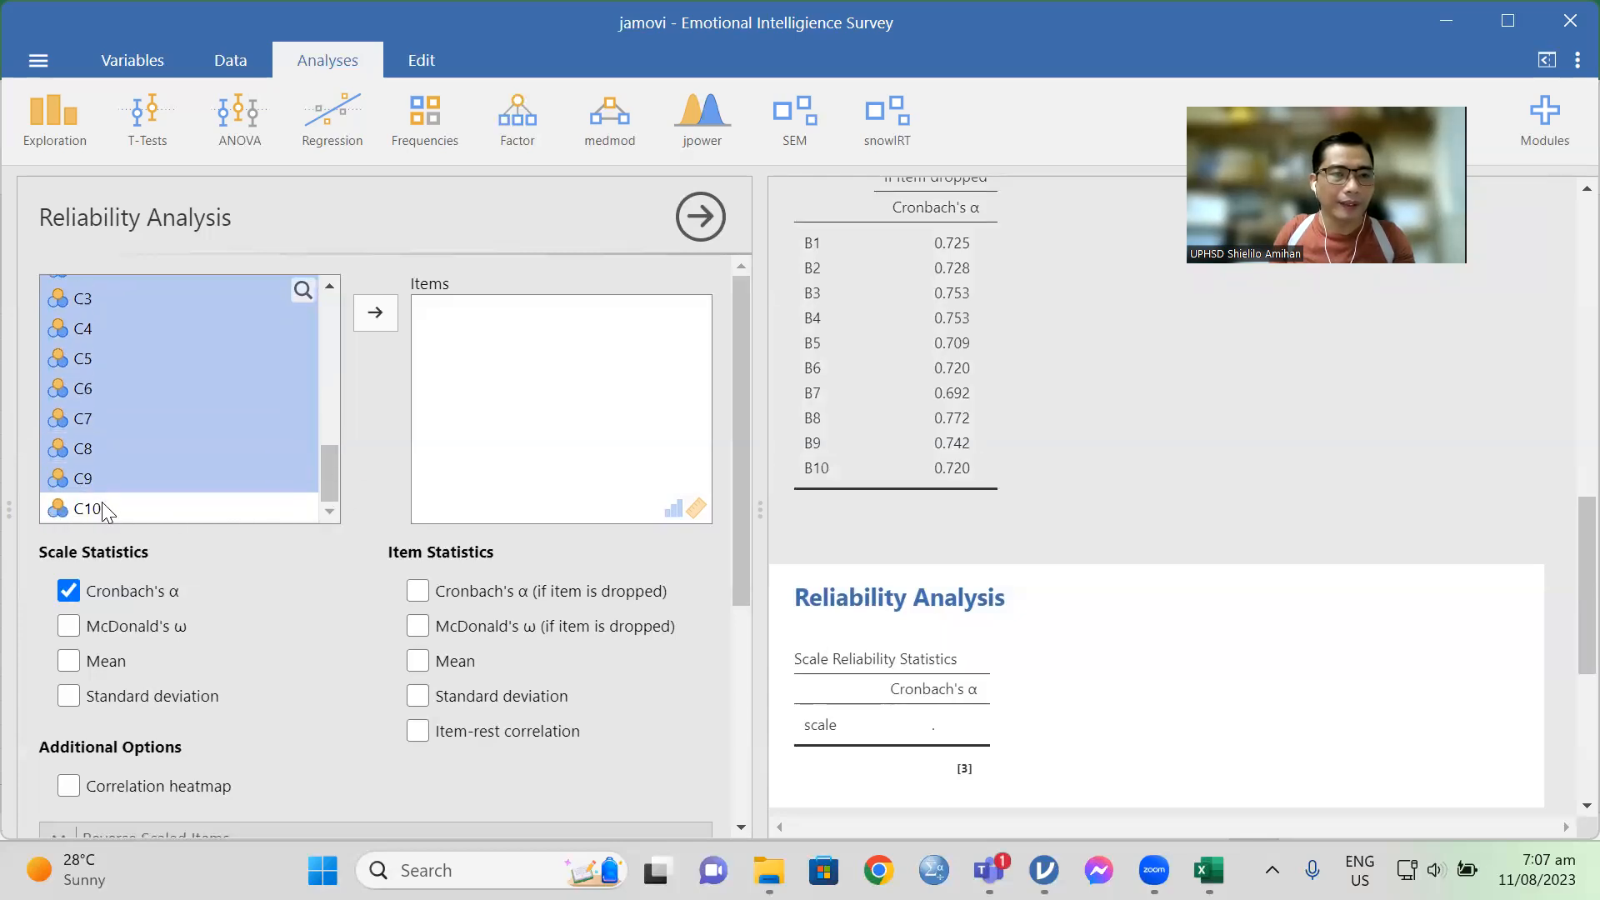
pyautogui.keyDown('ctrl'); pyautogui.click(92, 508); pyautogui.keyUp('ctrl')
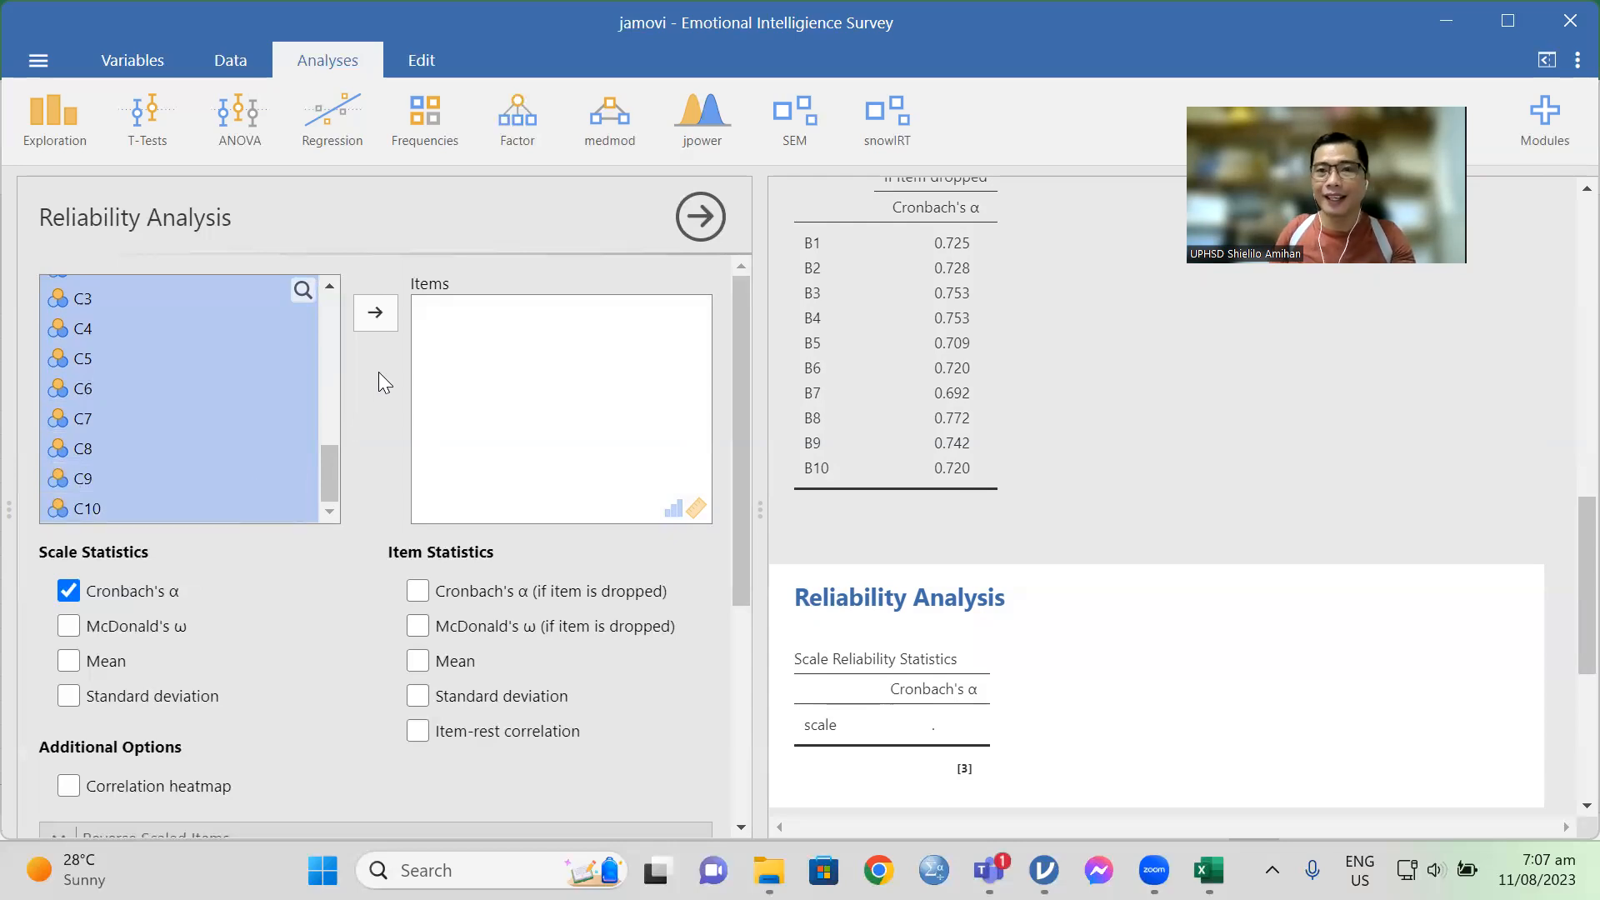
pyautogui.click(375, 314)
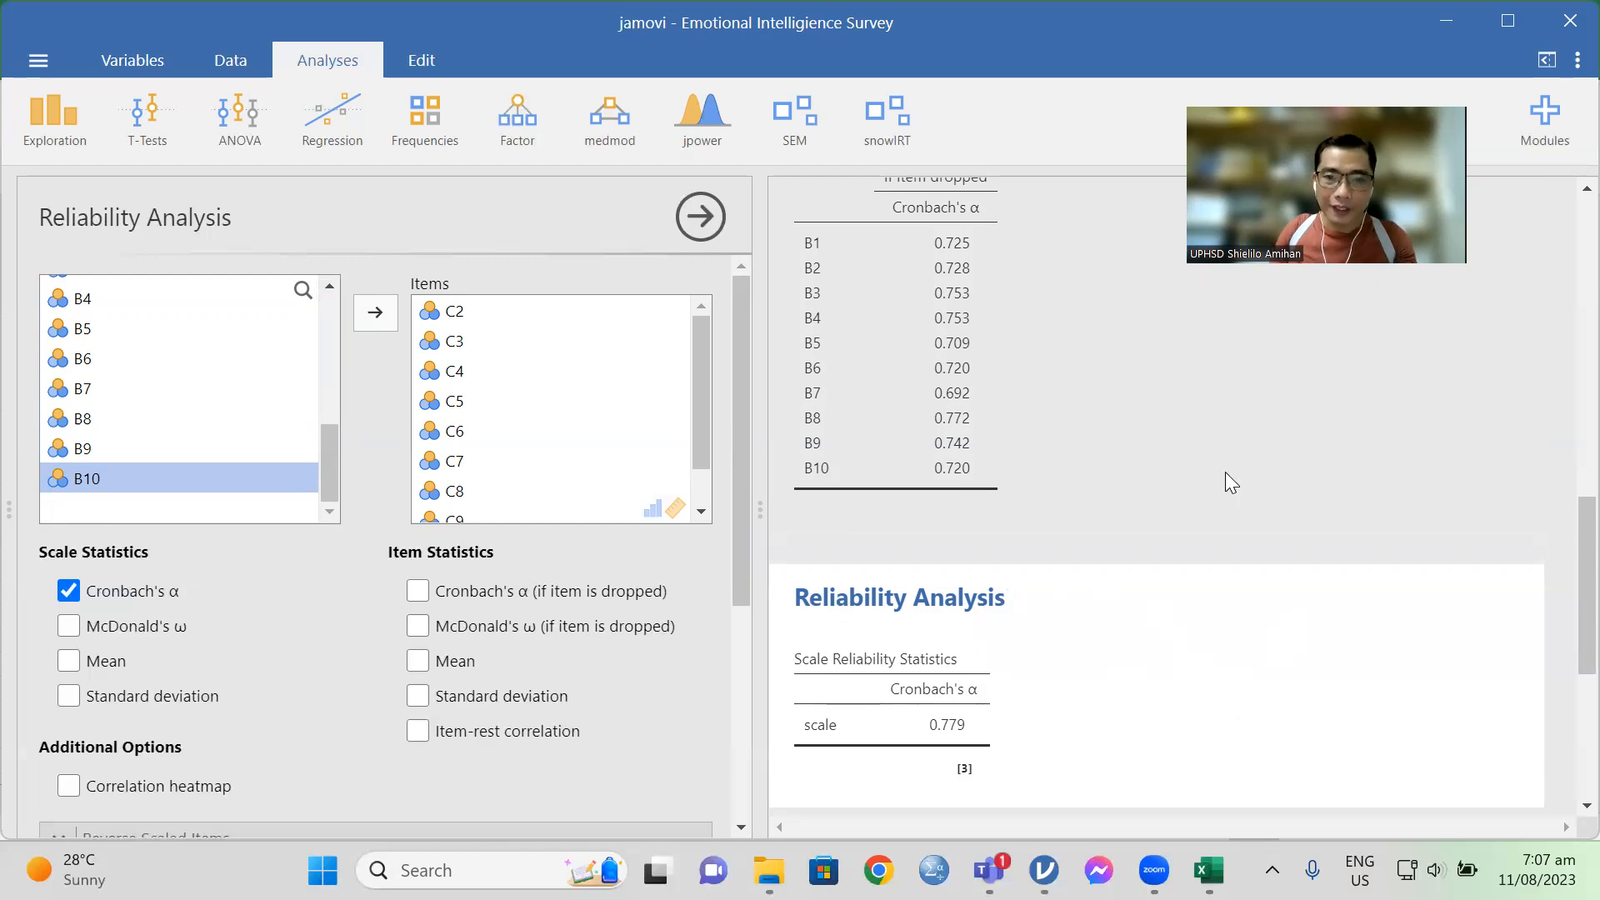
pyautogui.scroll(-3, 1225, 471)
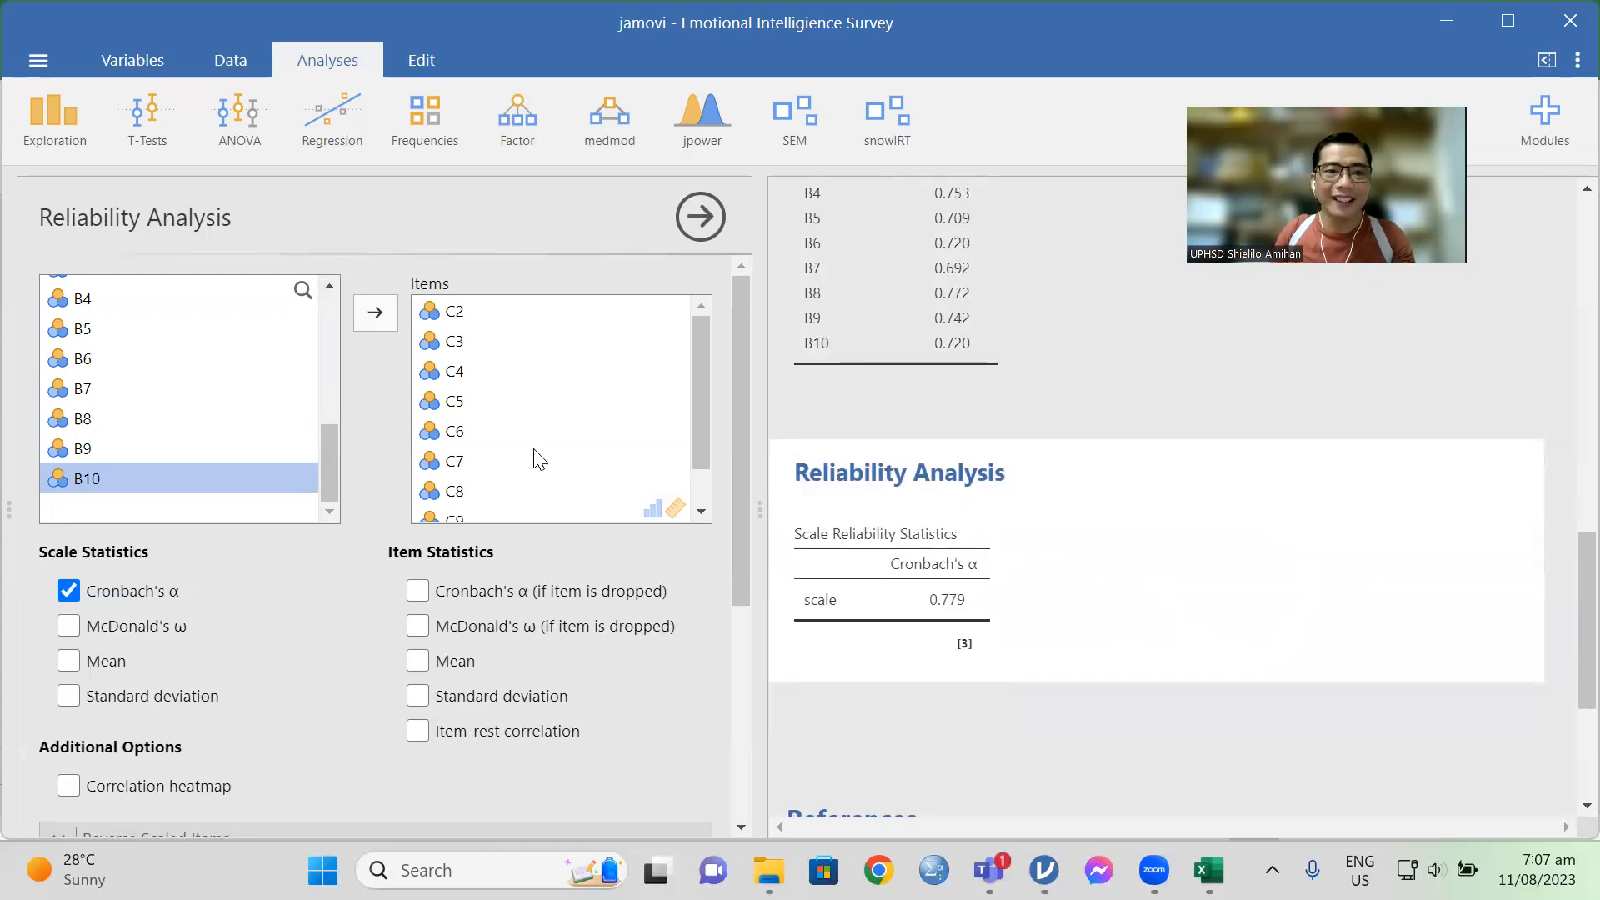